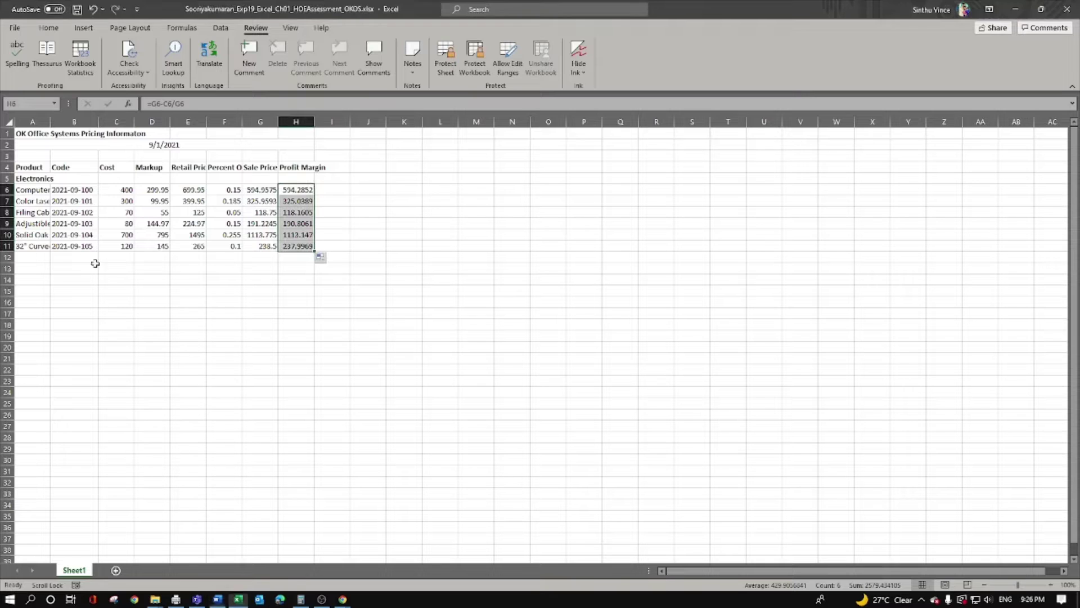
Delete the entire Filing Cabinet row from the product list
left_click(7, 212)
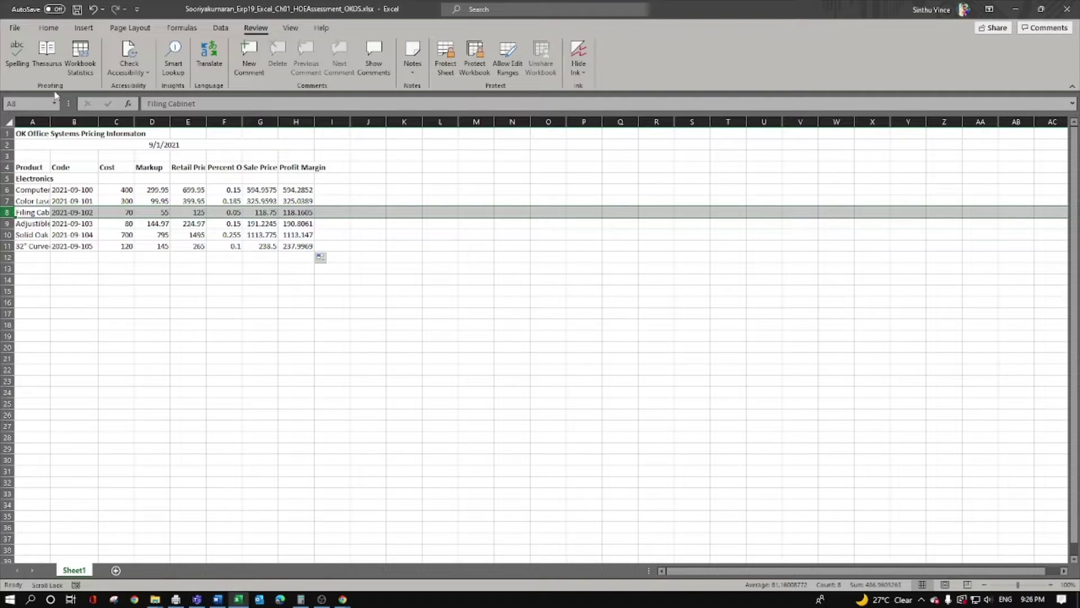
left_click(49, 28)
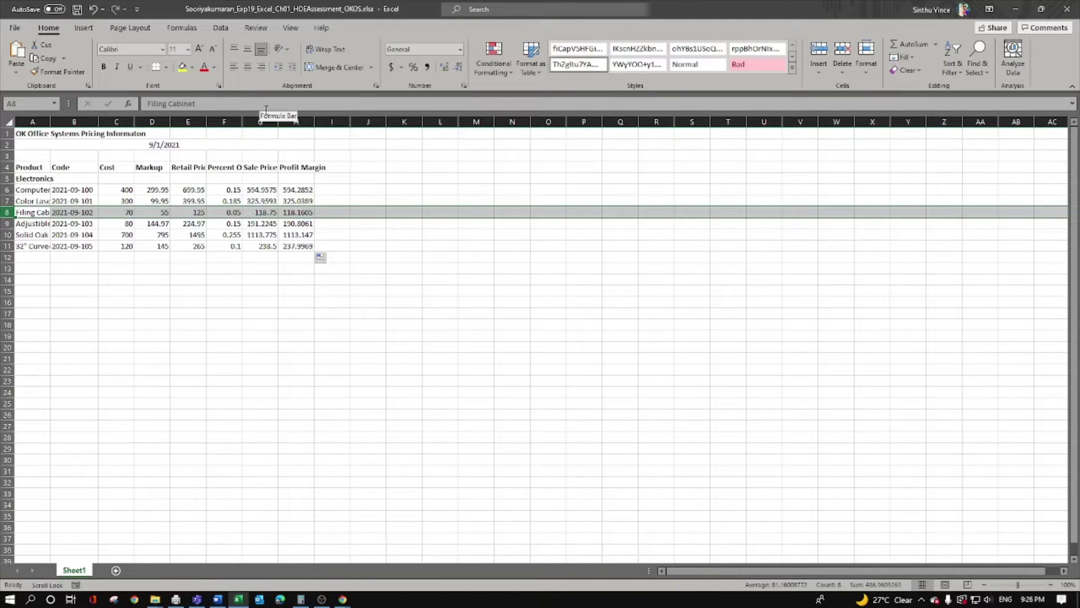
left_click(843, 70)
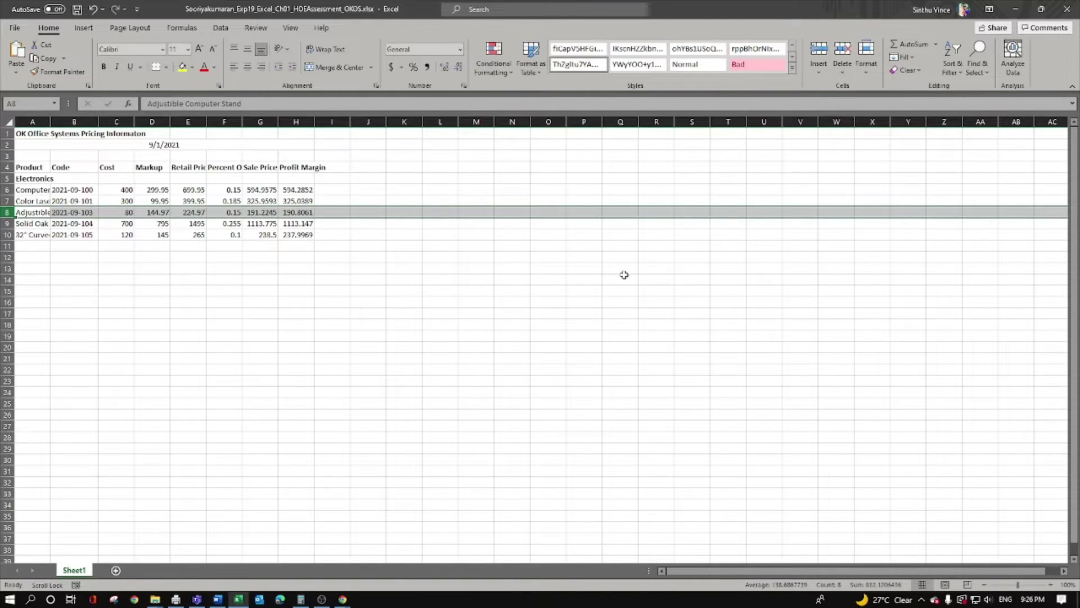
left_click(411, 227)
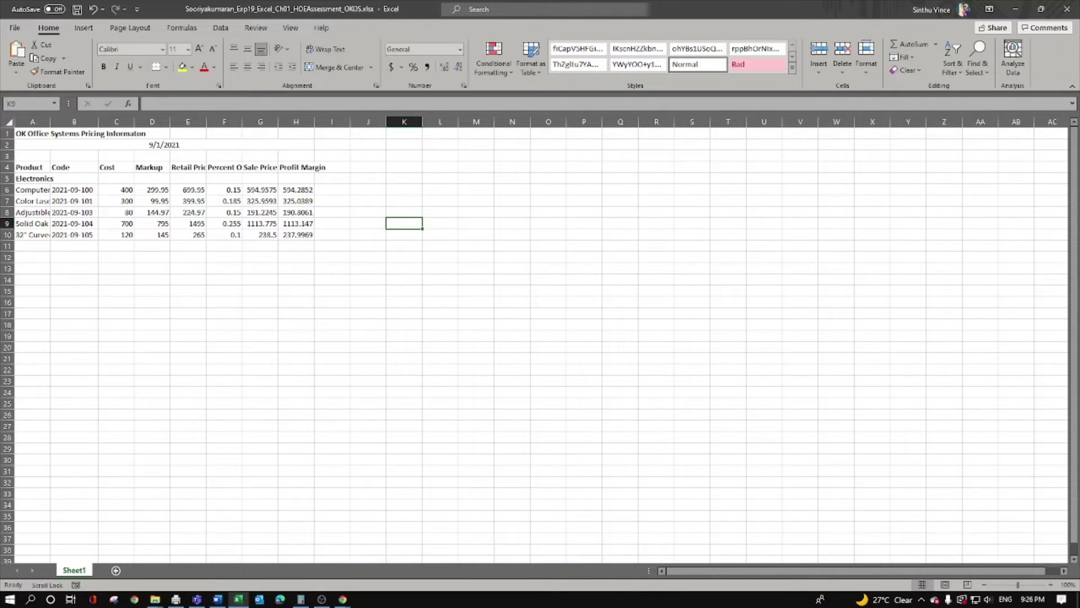
Insert a blank row directly above the Adjustible Computer Stand row
key("alt+Tab")
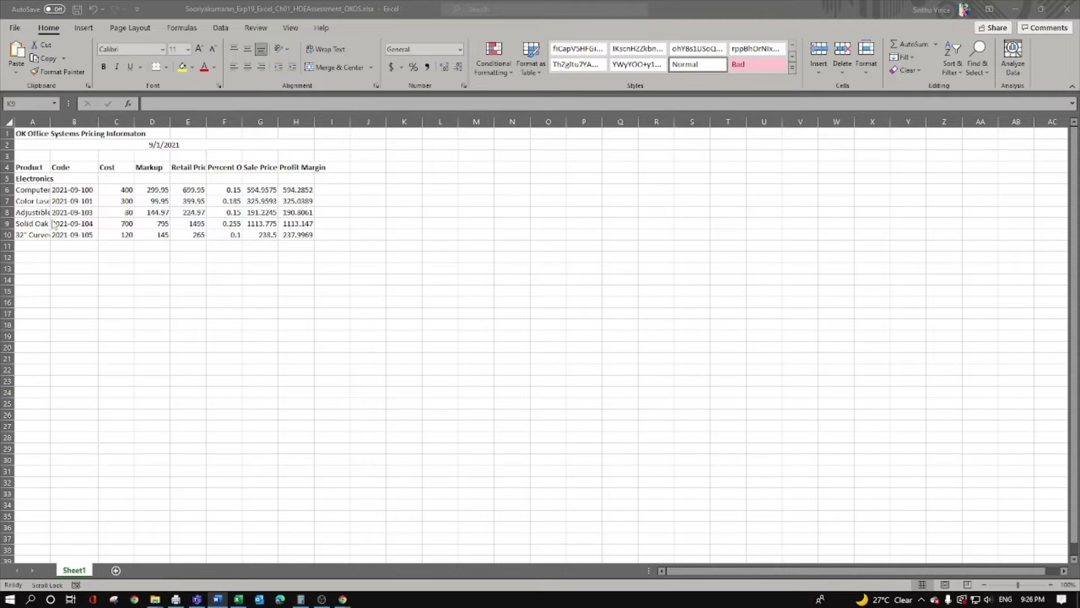
left_click(7, 212)
left_click(7, 212)
right_click(7, 212)
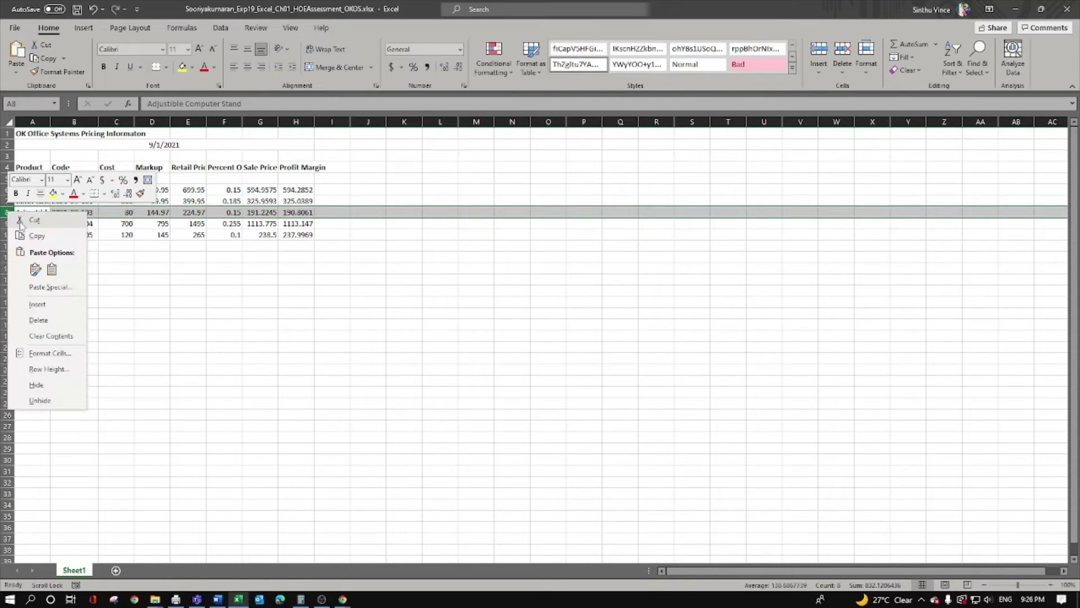
left_click(47, 306)
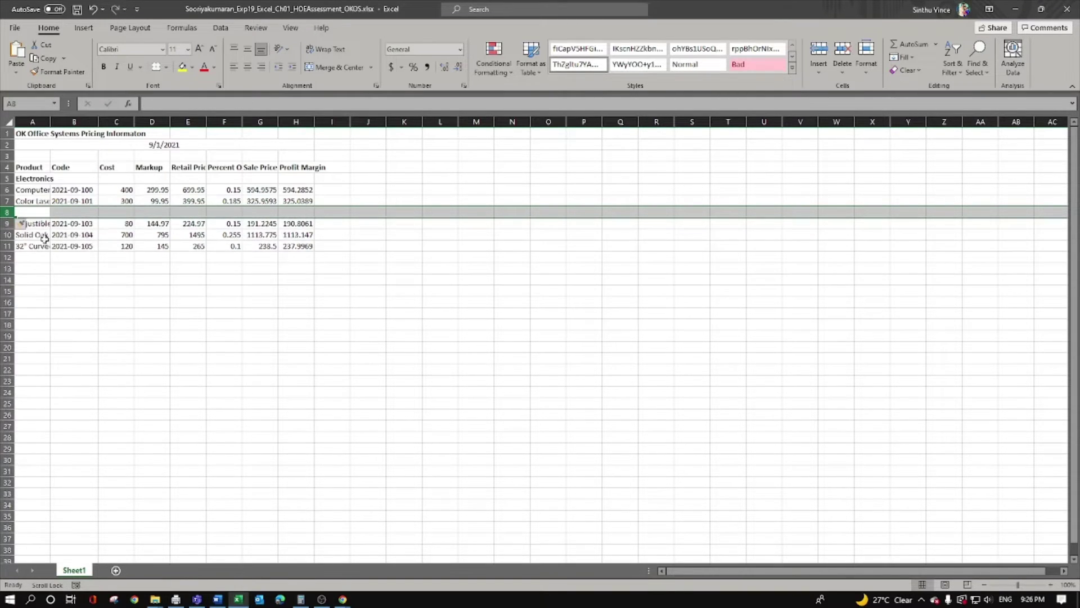
Enter "Furniture" as a category heading in cell A8 and make it bold
left_click(30, 212)
type("Fu")
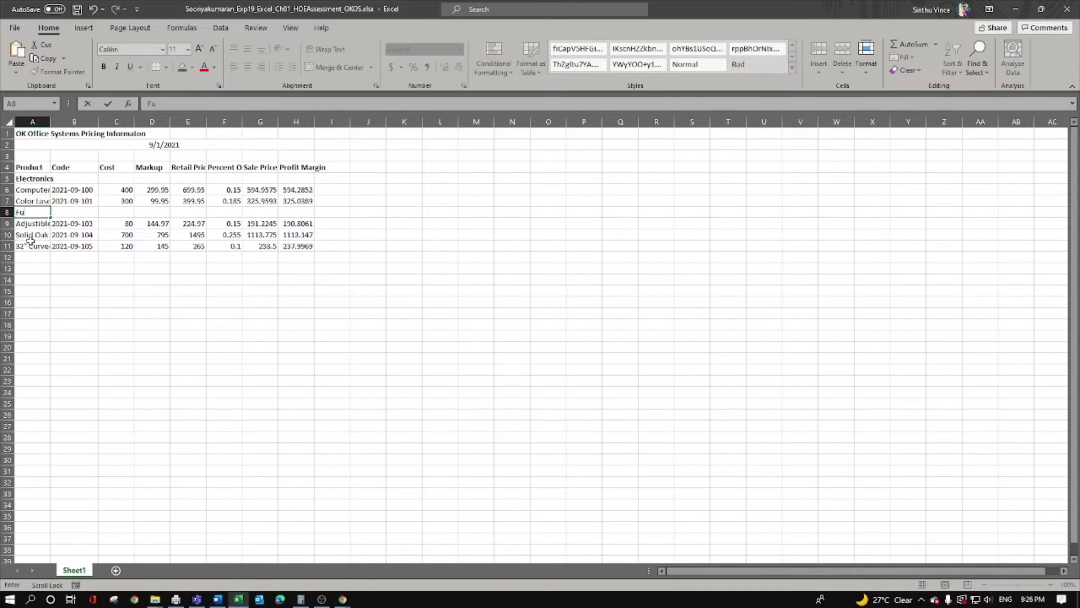
type("rniture")
key("Tab")
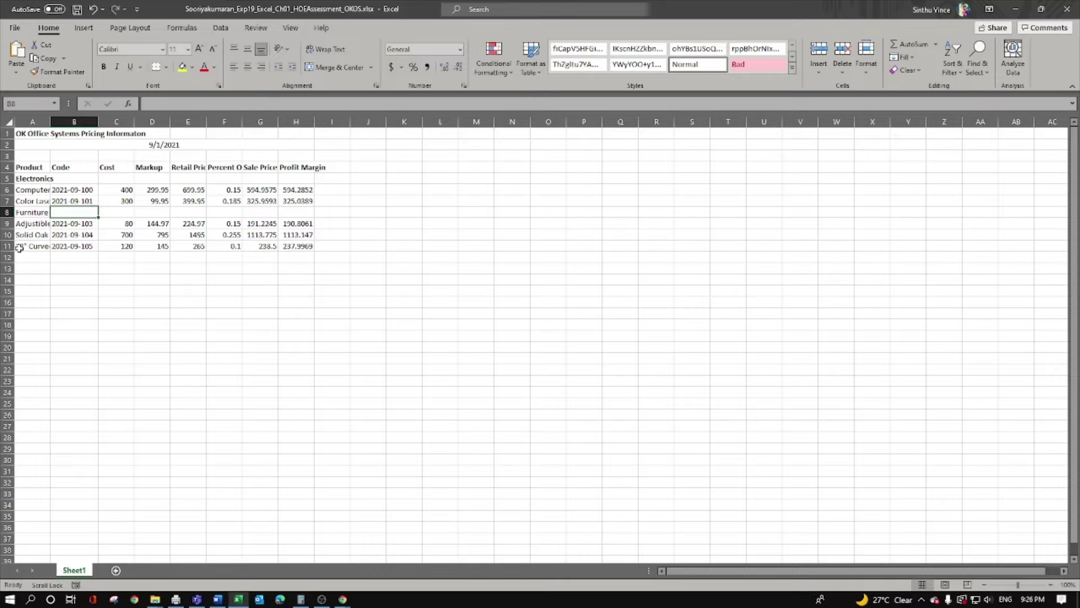
key("alt+Tab")
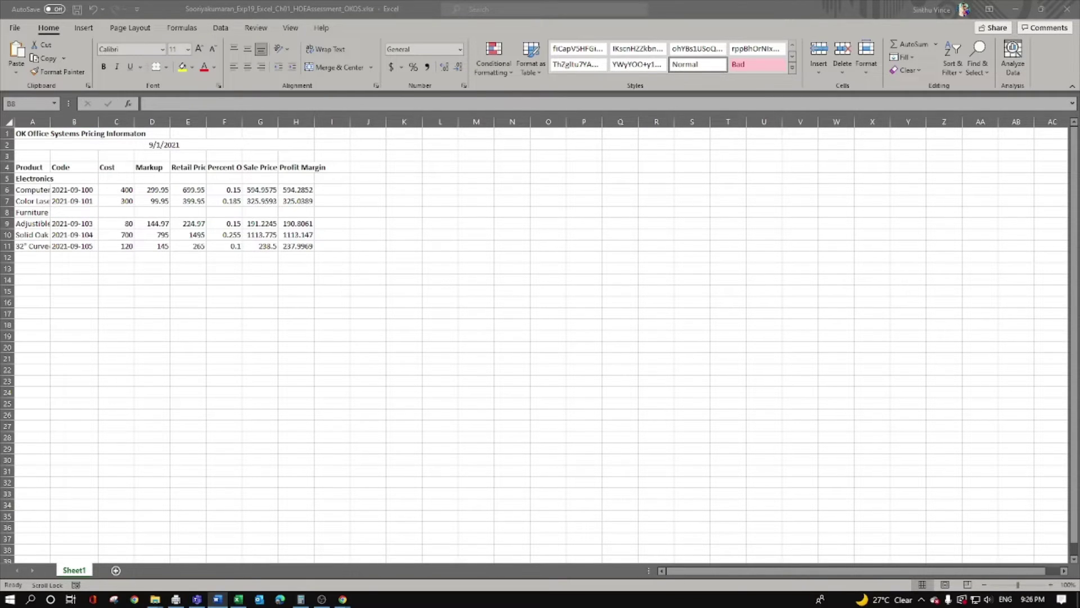
left_click(44, 212)
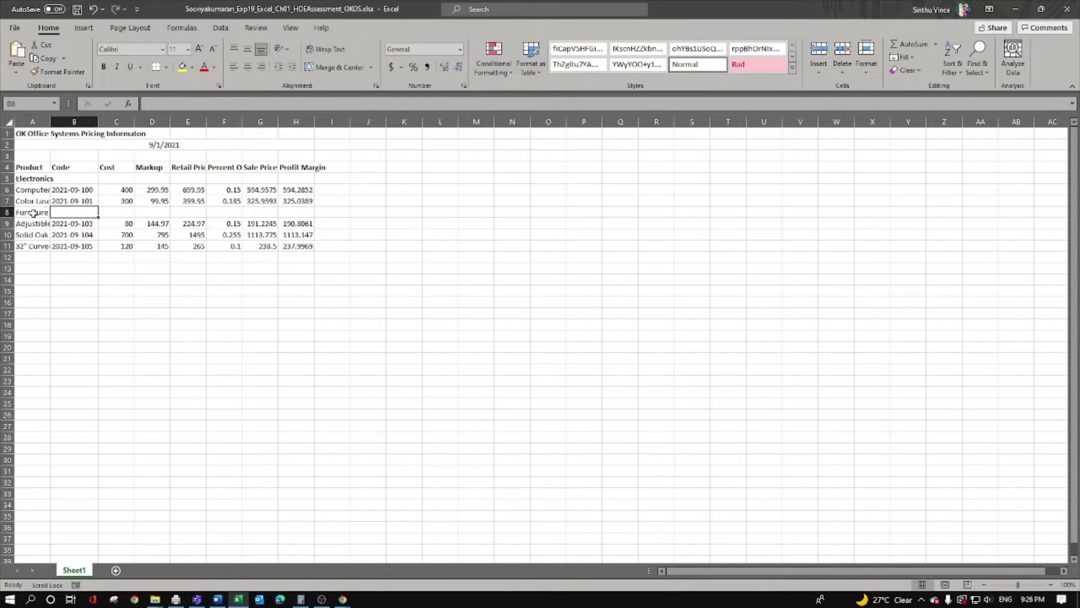
left_click(104, 68)
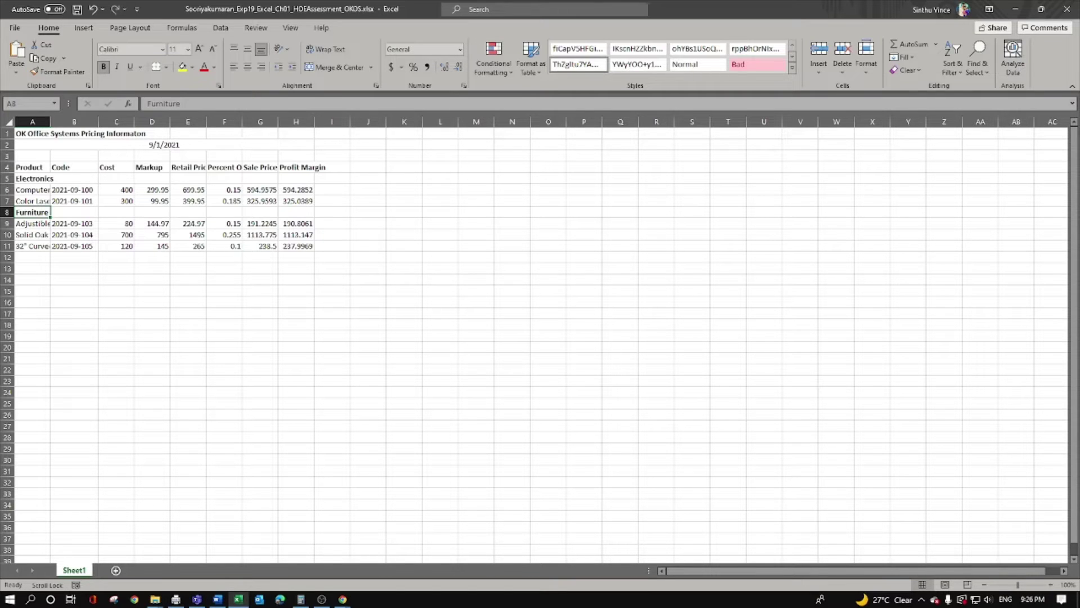
Select the whole of column A
key("alt+Tab")
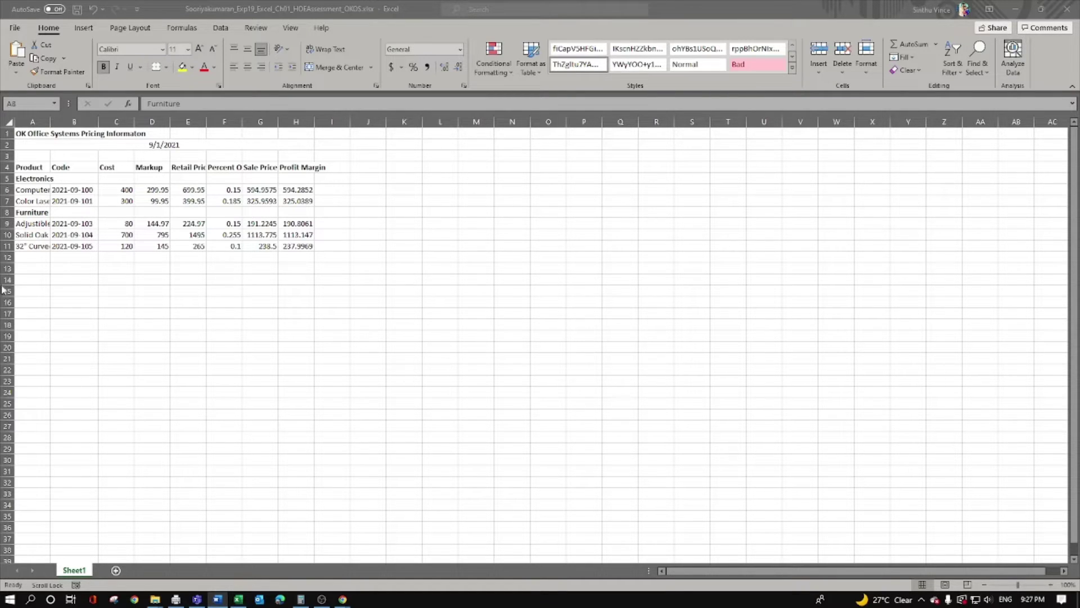
left_click(31, 120)
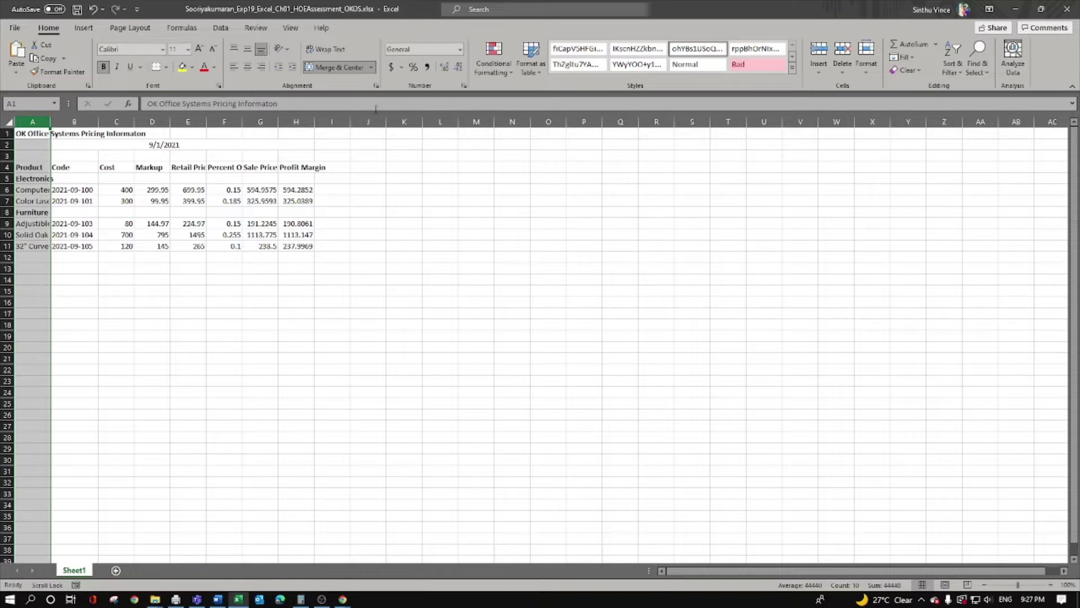
left_click(376, 86)
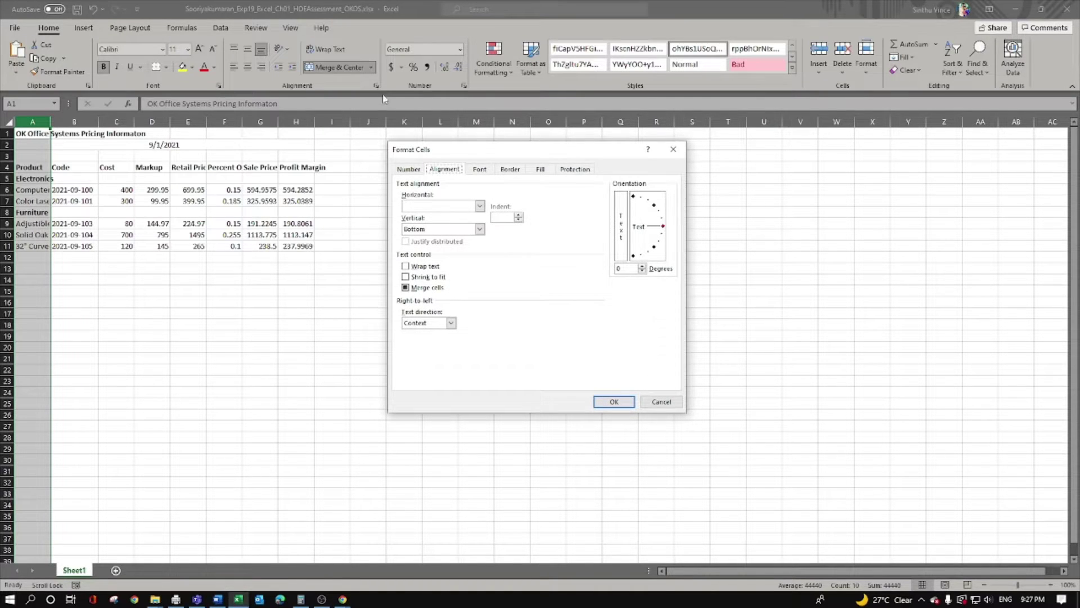
left_click(672, 149)
left_click(150, 30)
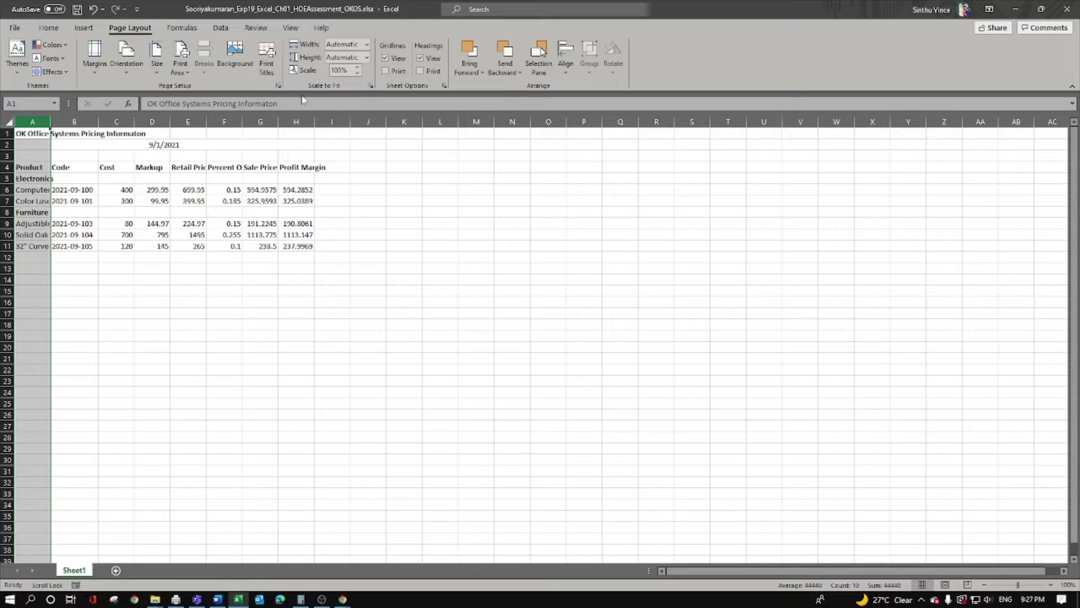
left_click(371, 86)
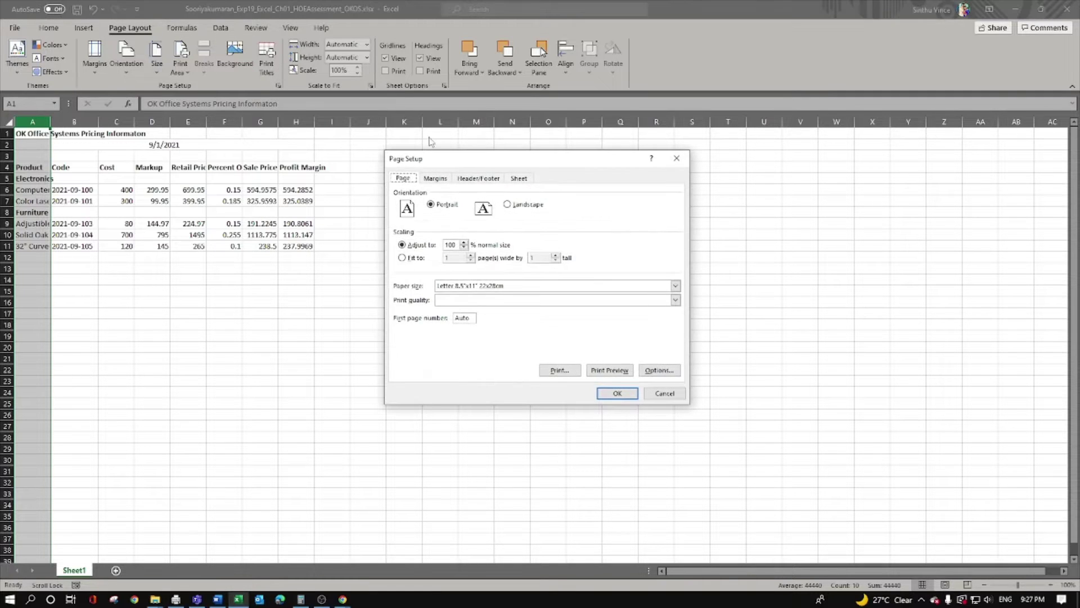
left_click(676, 158)
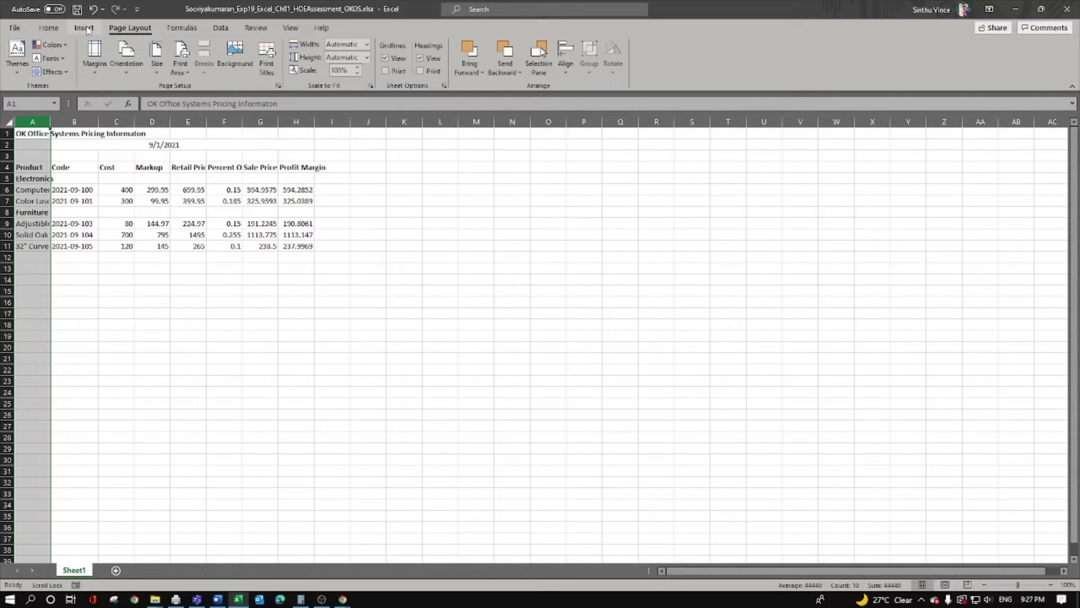
Set a wider exact column width for column A so the full product names fit
left_click(48, 29)
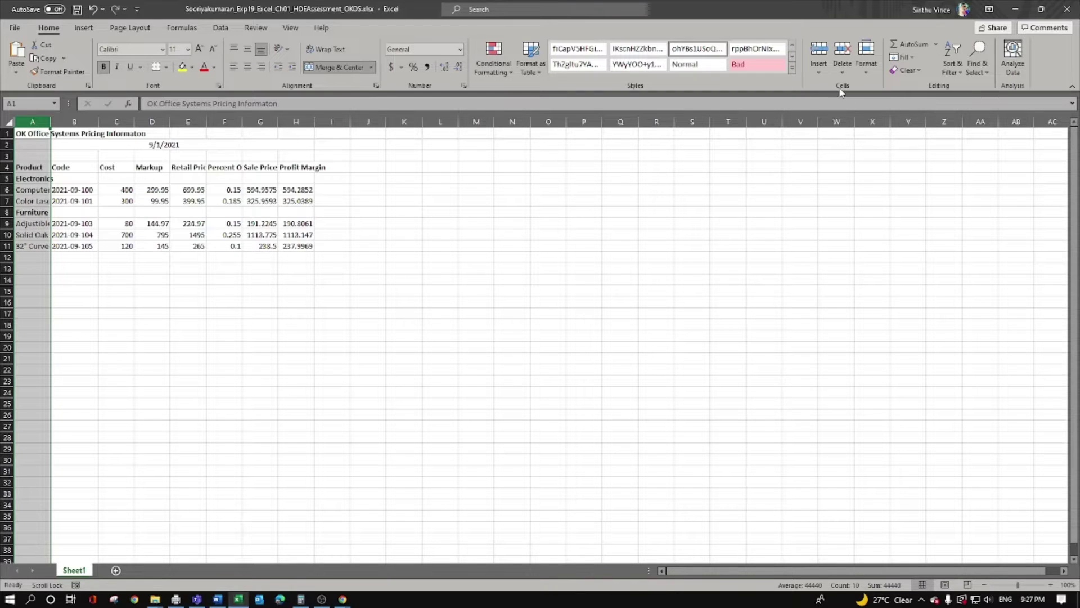
left_click(866, 59)
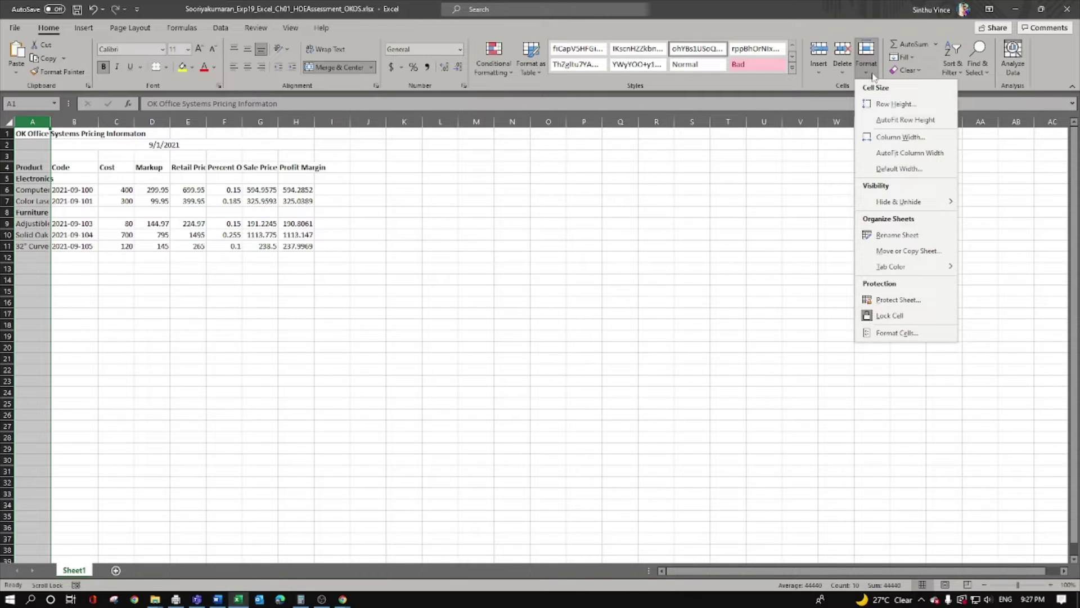
left_click(886, 138)
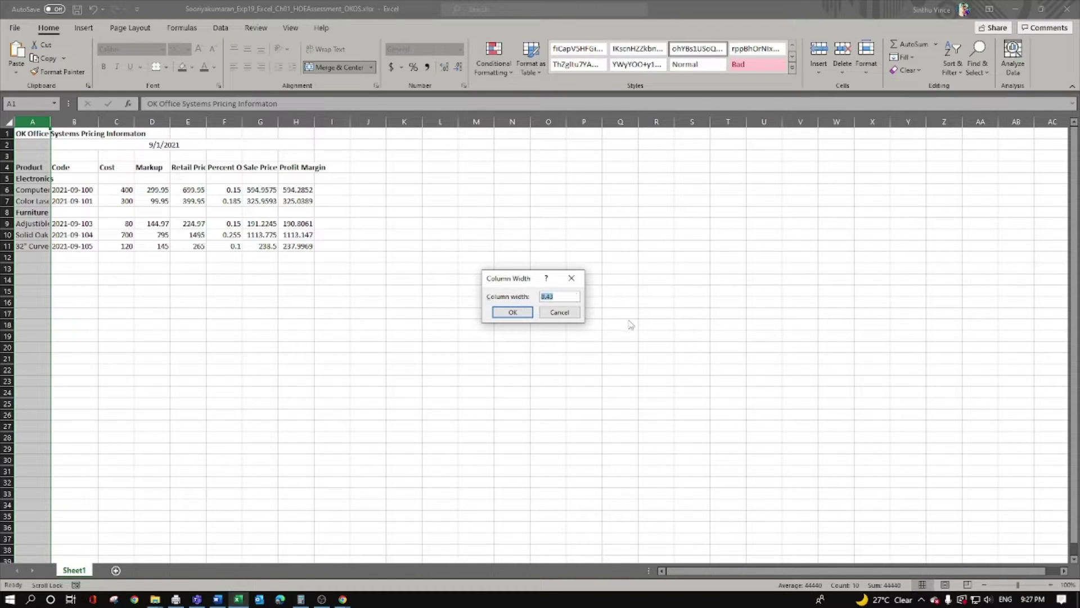
type("21")
key("Return")
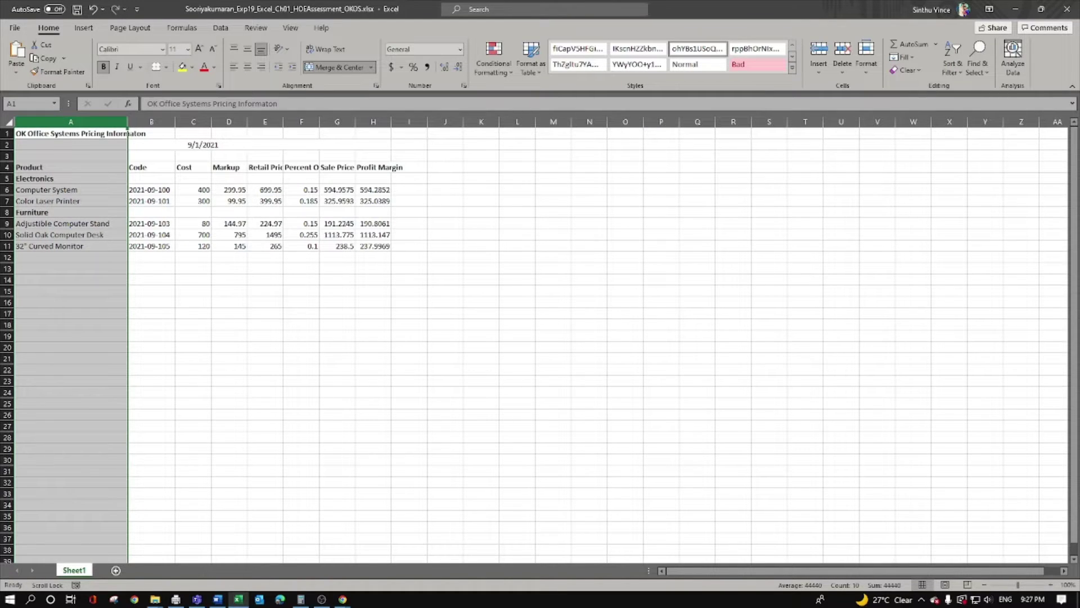
Insert a blank row directly above the Furniture heading row
key("alt+Tab")
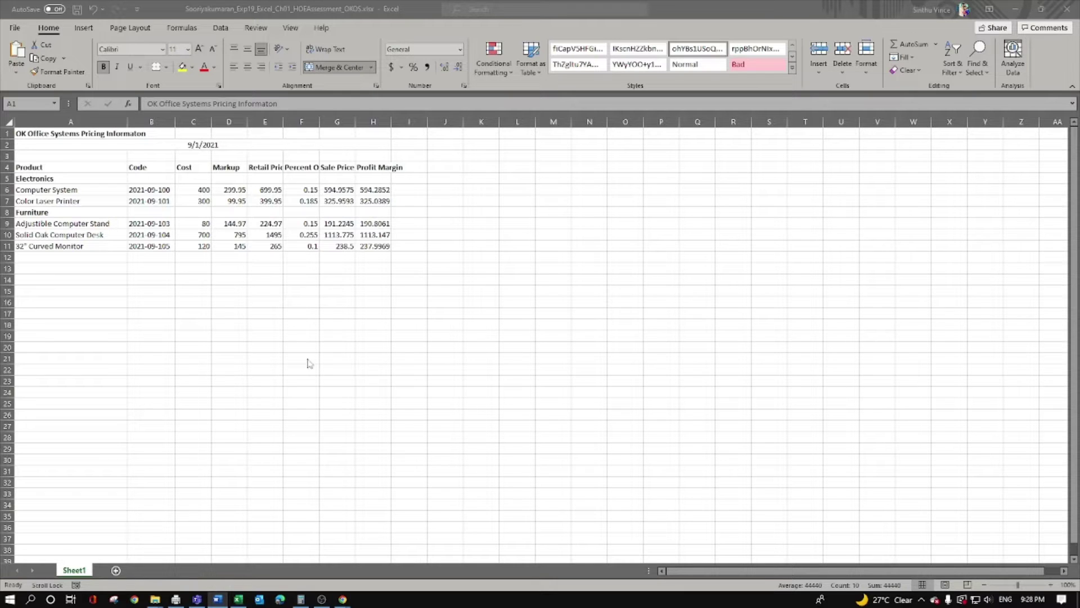
key("ctrl+space")
left_click(7, 212)
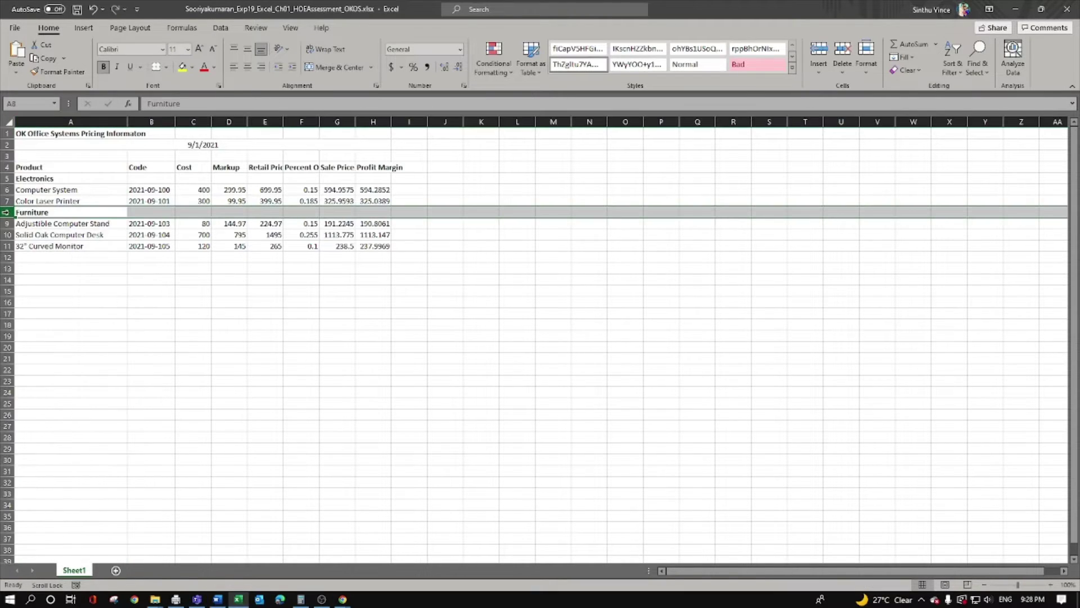
right_click(6, 212)
left_click(59, 307)
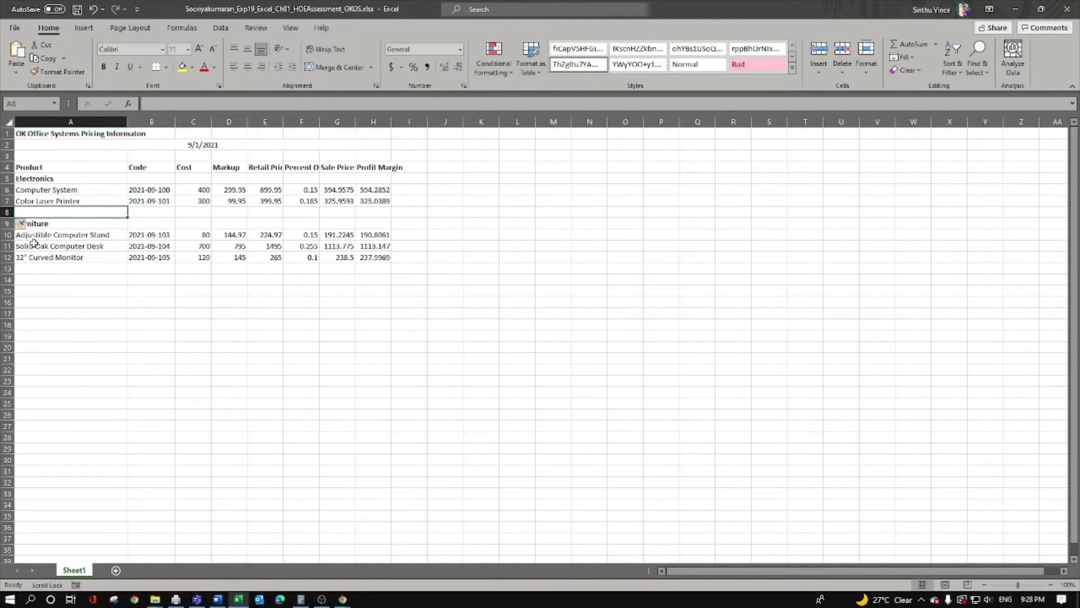
Move the entire 32" Curved Monitor row into blank row 8 under Color Laser Printer
left_click(5, 257)
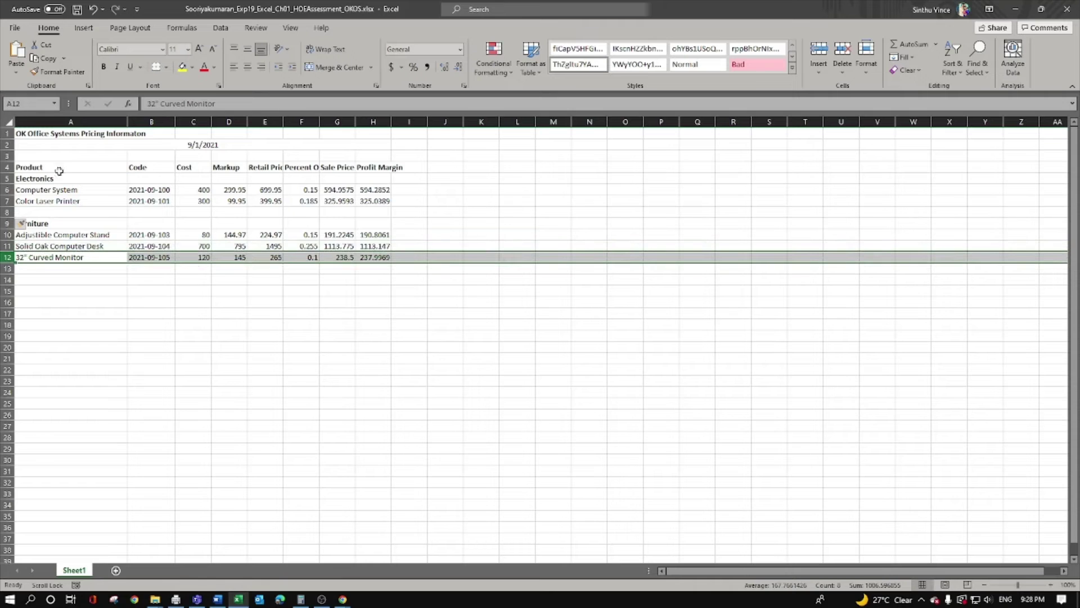
left_click(42, 45)
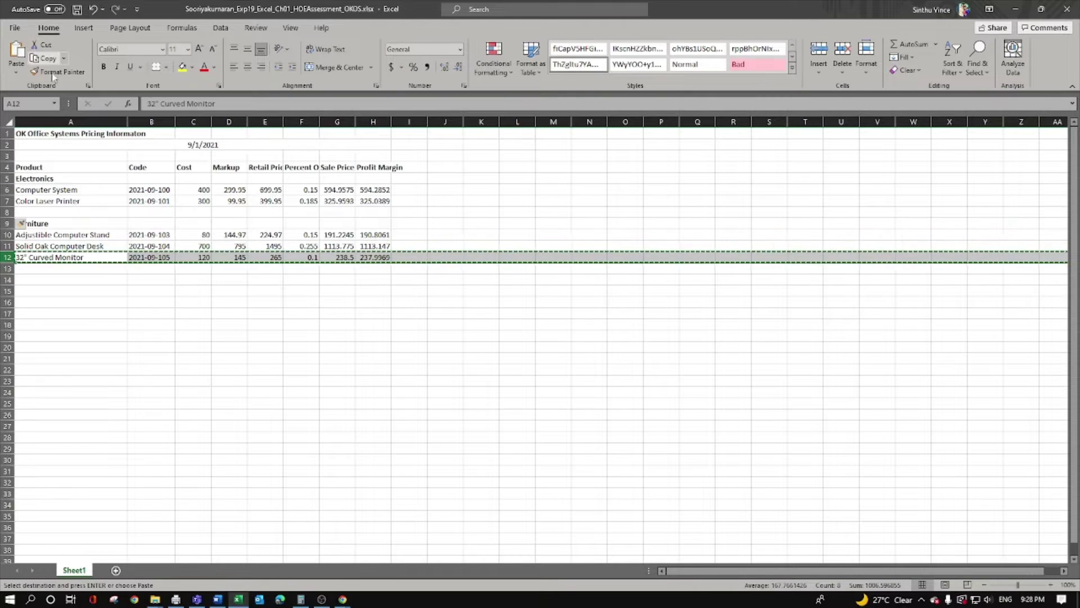
left_click(7, 212)
key("Return")
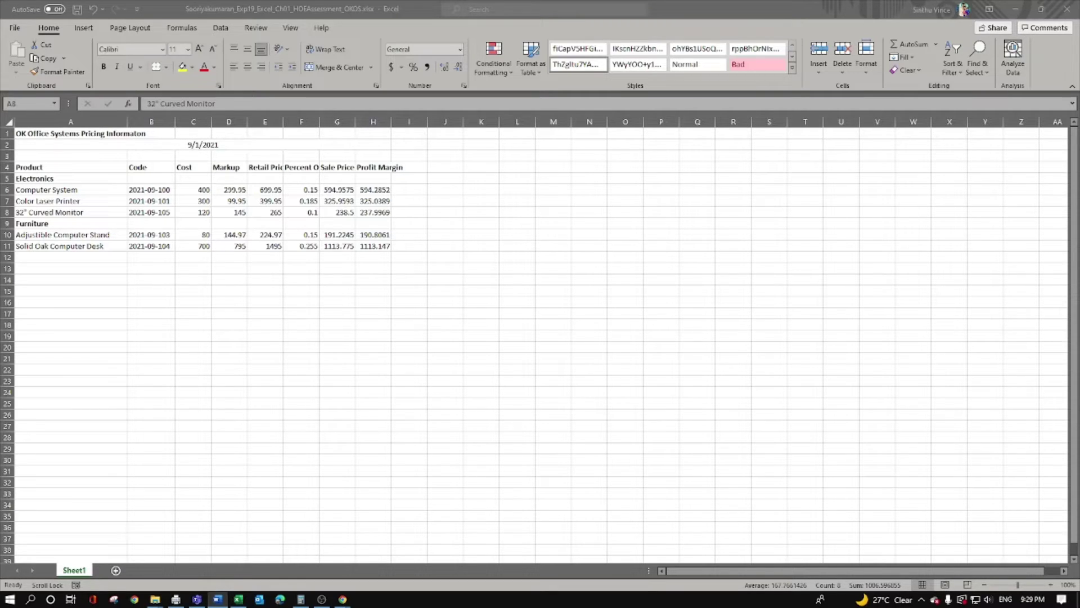
Merge and center the worksheet title across A1:H1
left_click(24, 134)
left_click_drag(24, 134, 366, 135)
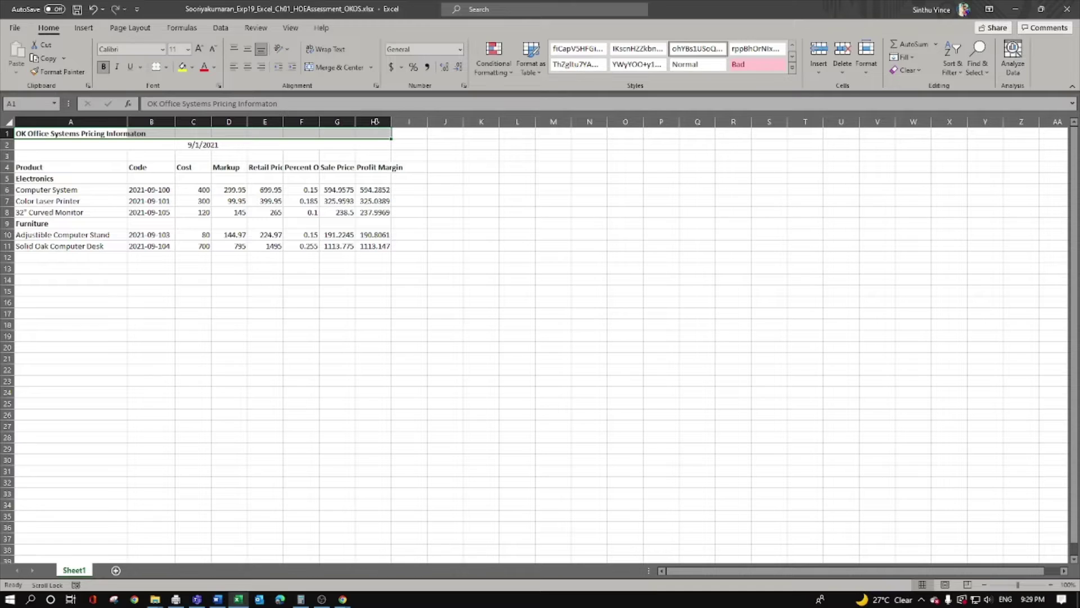
left_click(338, 67)
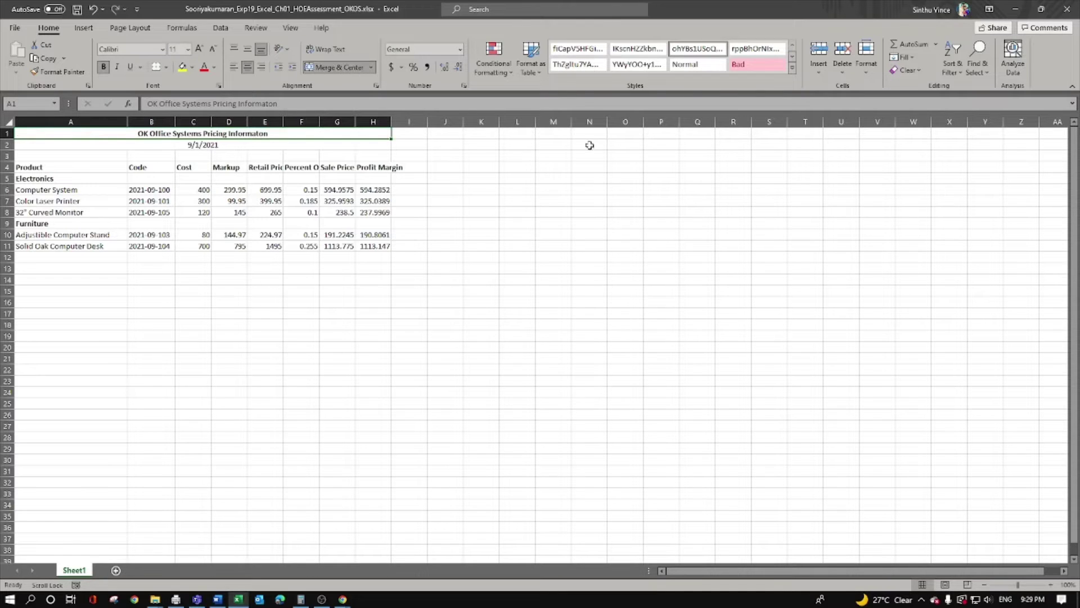
Apply the Accent1 cell style to the merged title in row 1
key("alt+Tab")
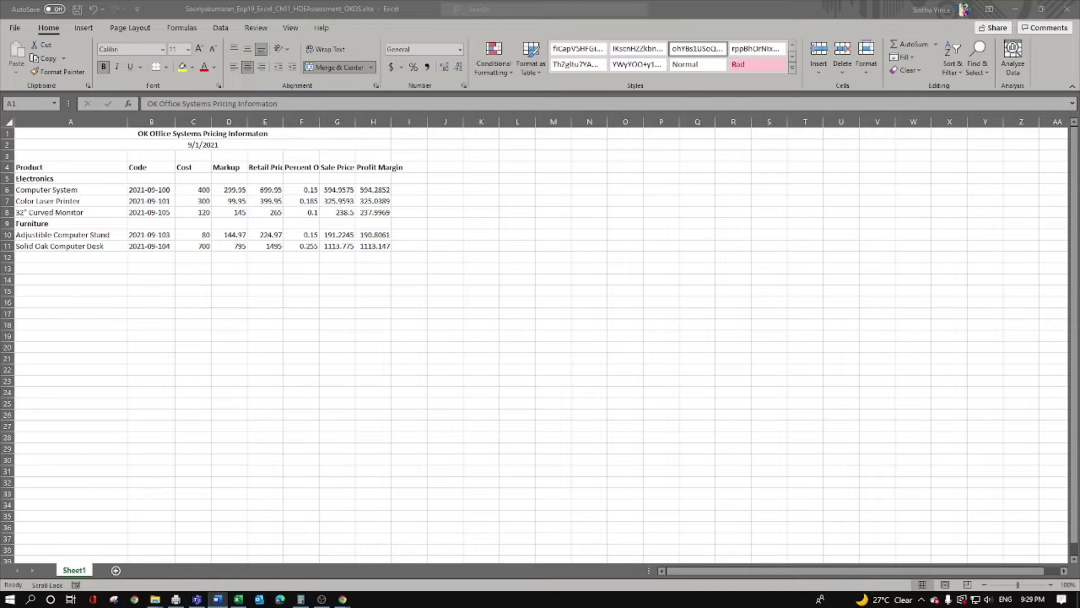
left_click(193, 68)
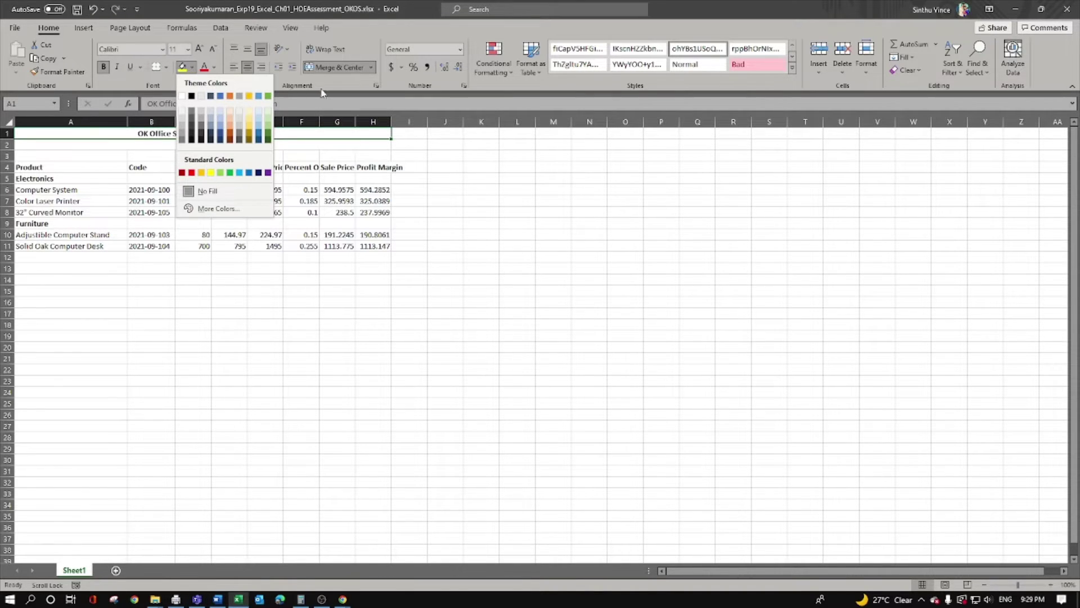
left_click(335, 110)
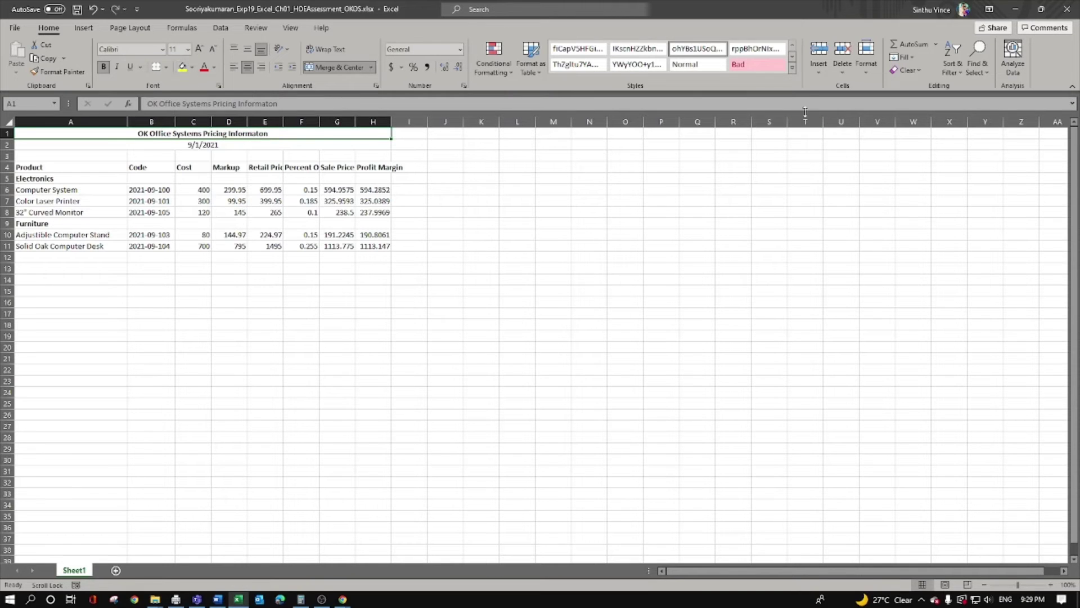
left_click(792, 69)
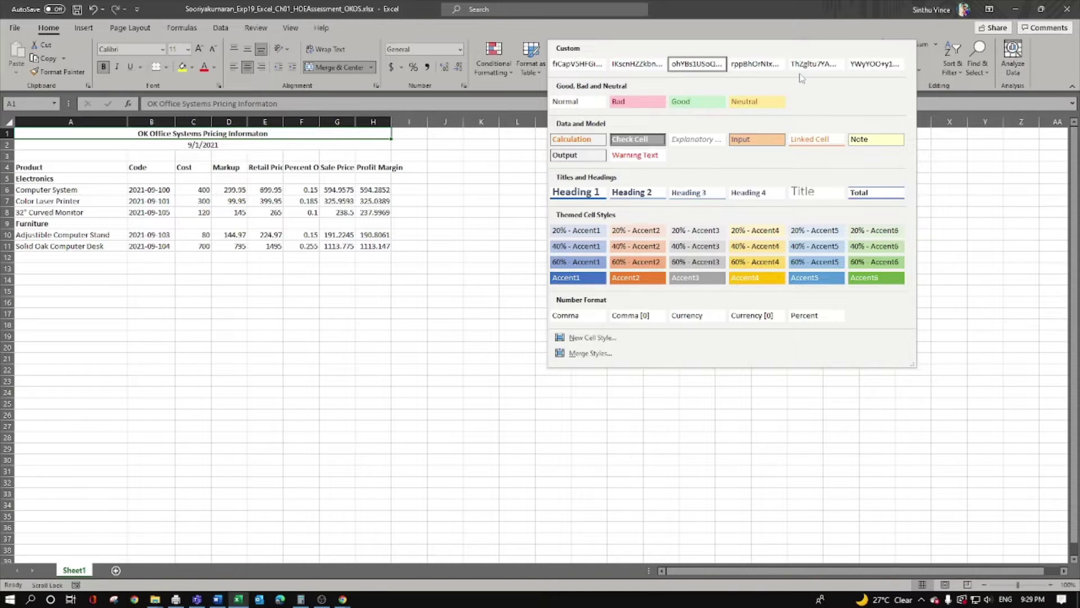
left_click(585, 287)
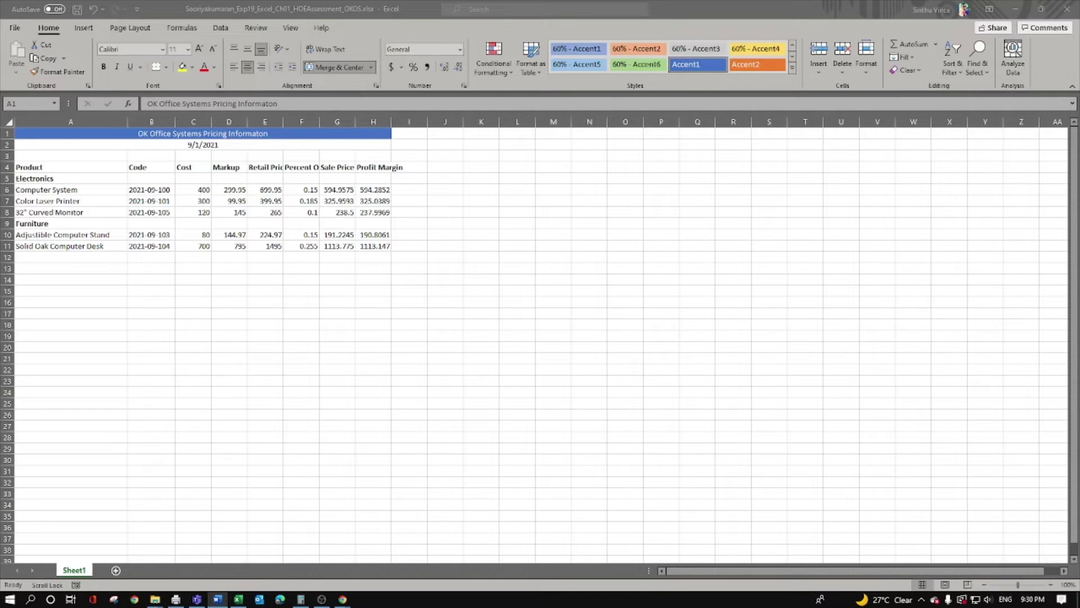
Set the font size of the merged title in row 1 to 14
left_click(188, 49)
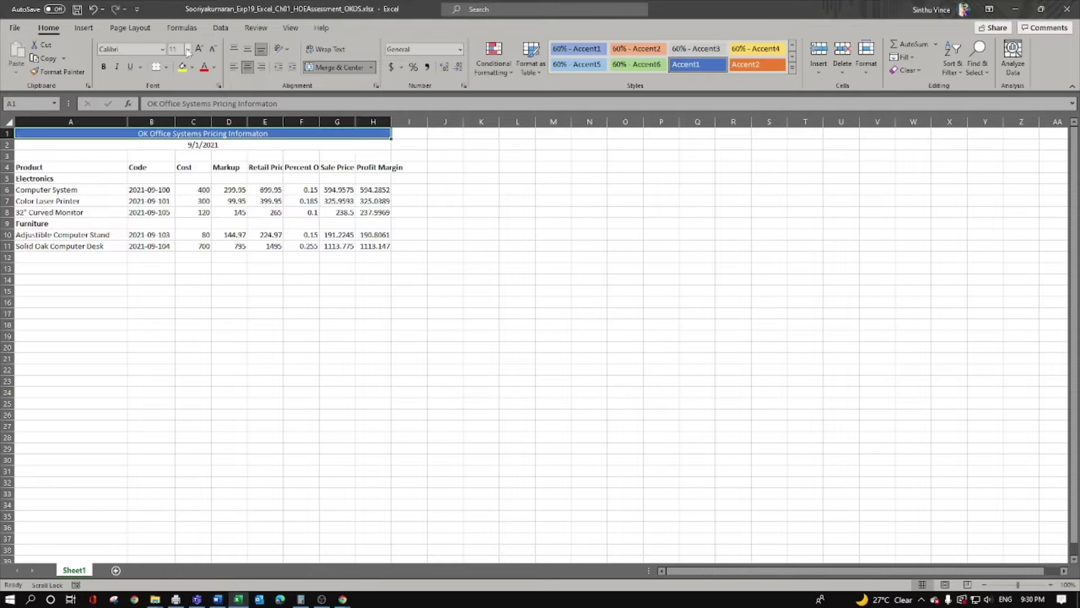
left_click(188, 49)
left_click(181, 129)
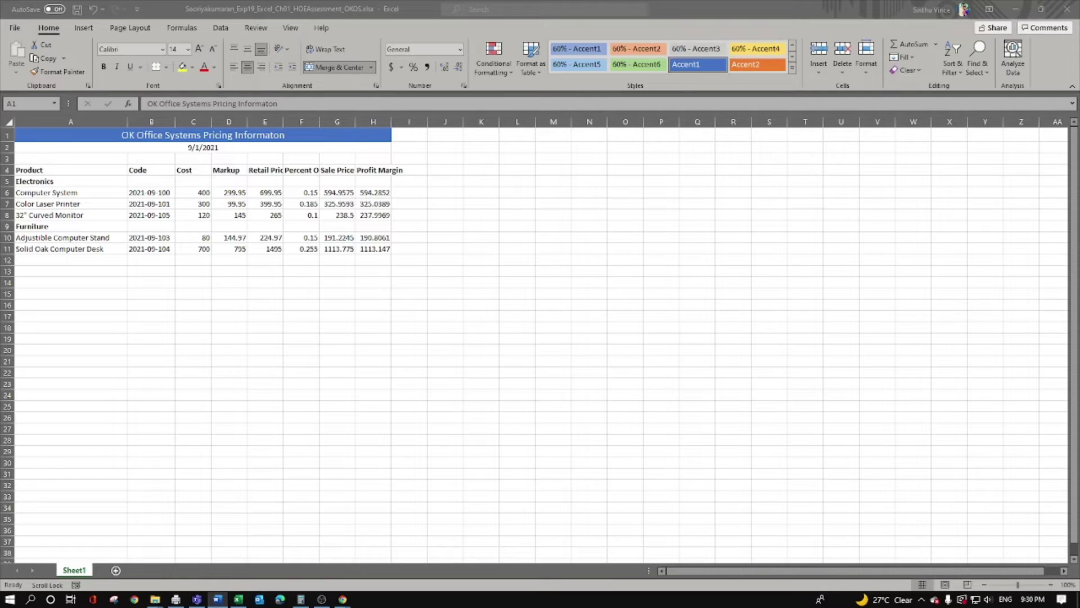
Turn on text wrapping for the merged title in row 1 and keep the title horizontally centered
left_click(333, 52)
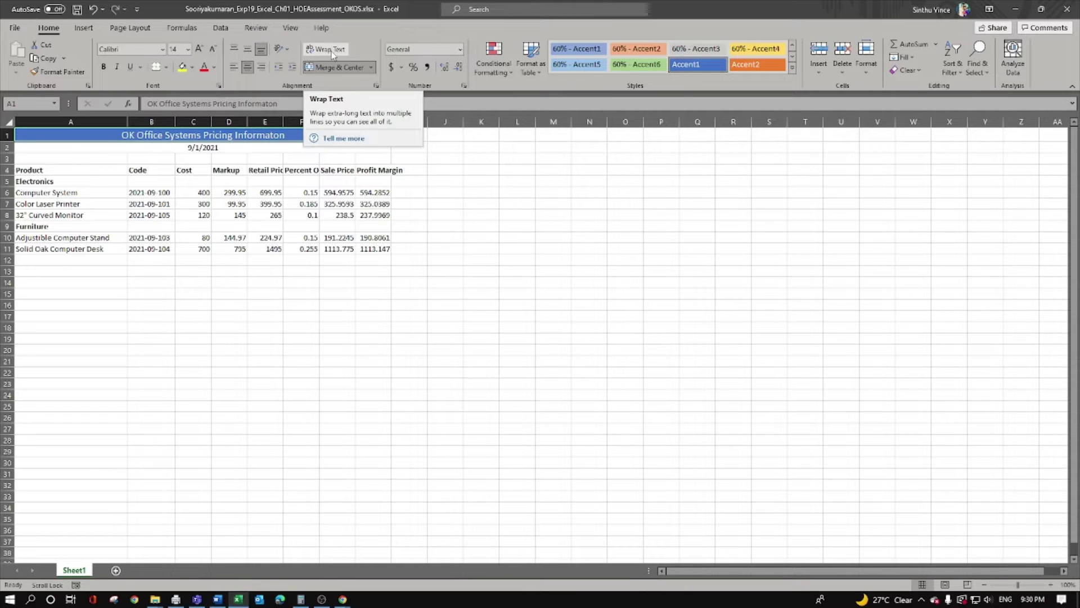
left_click(333, 52)
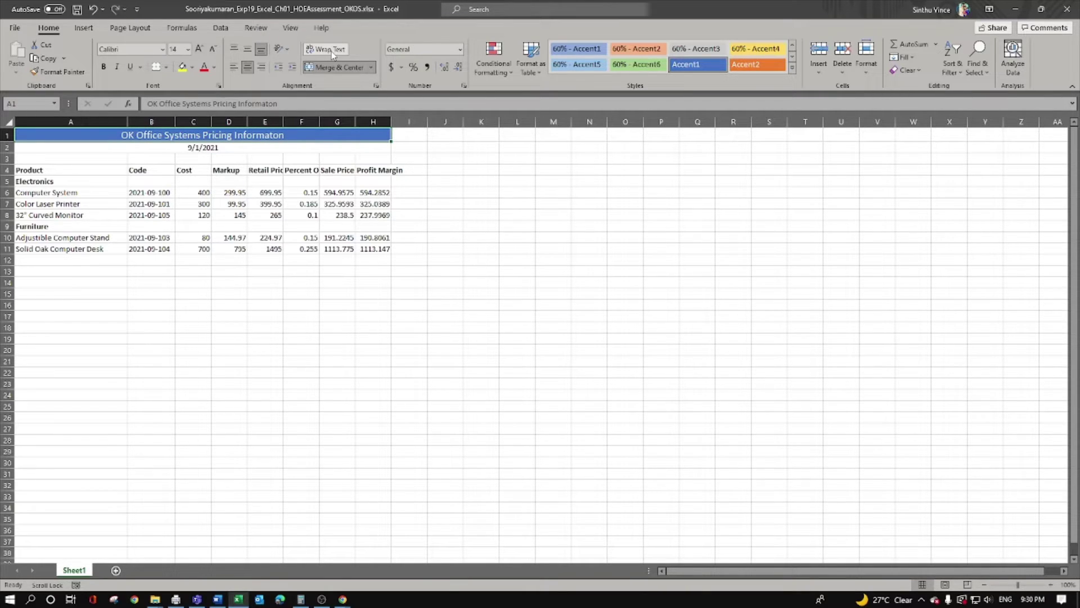
left_click(248, 68)
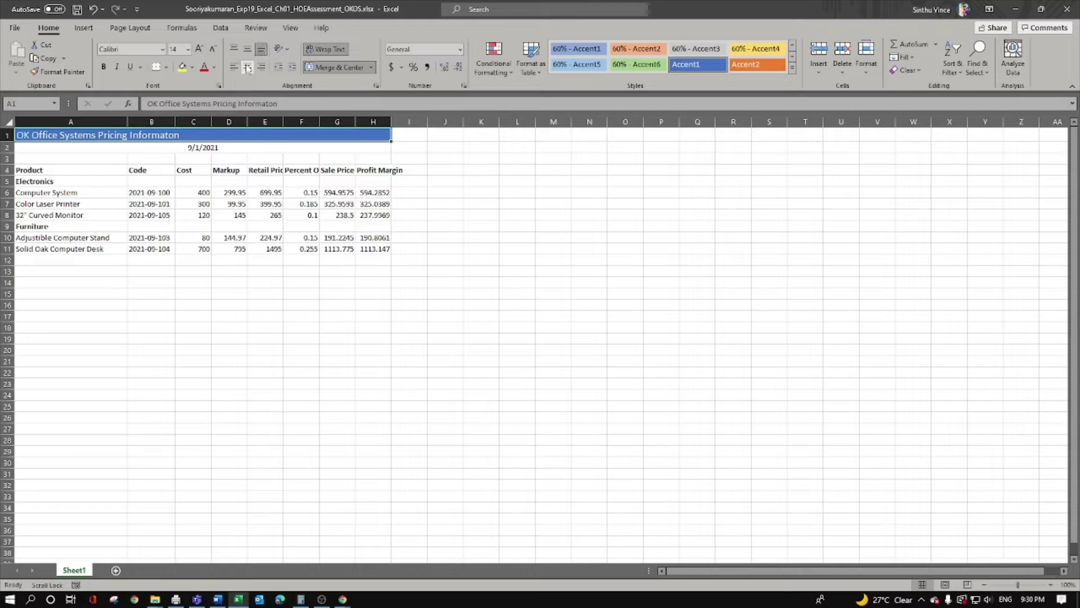
left_click(248, 69)
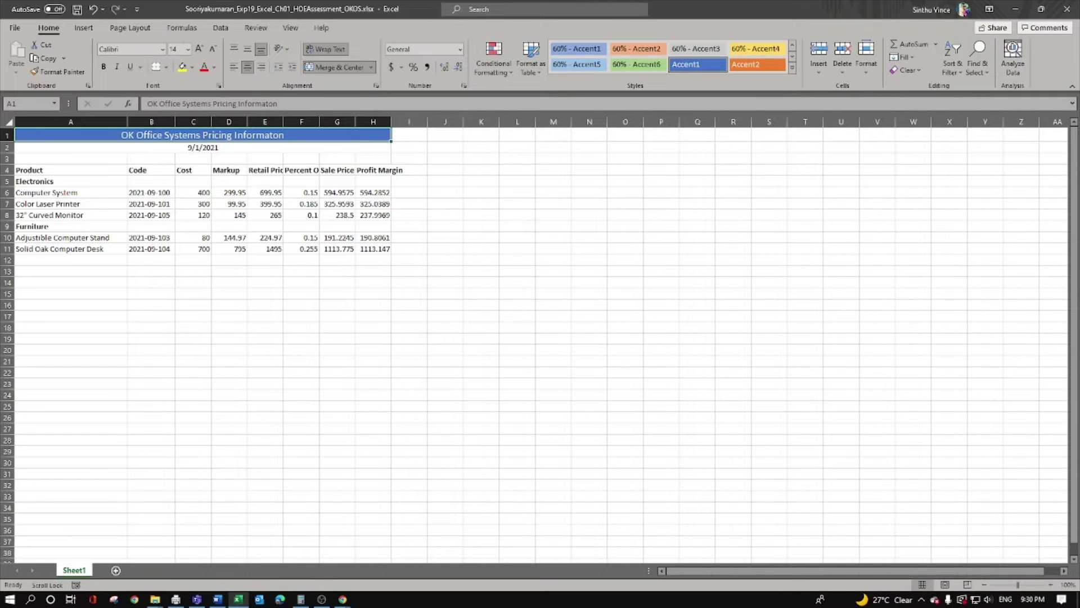
key("alt+Tab")
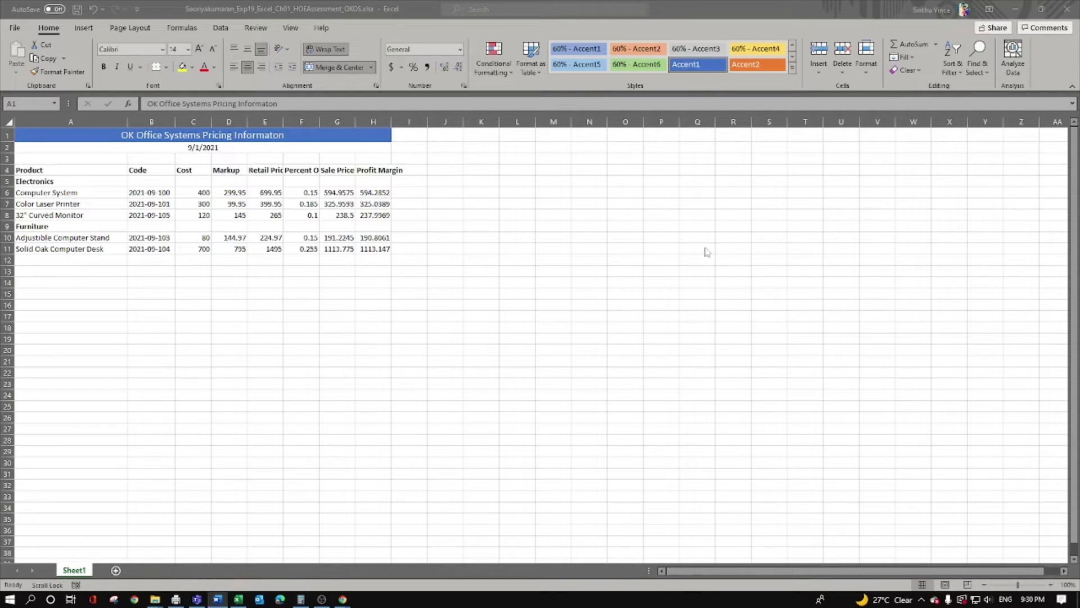
left_click(138, 138)
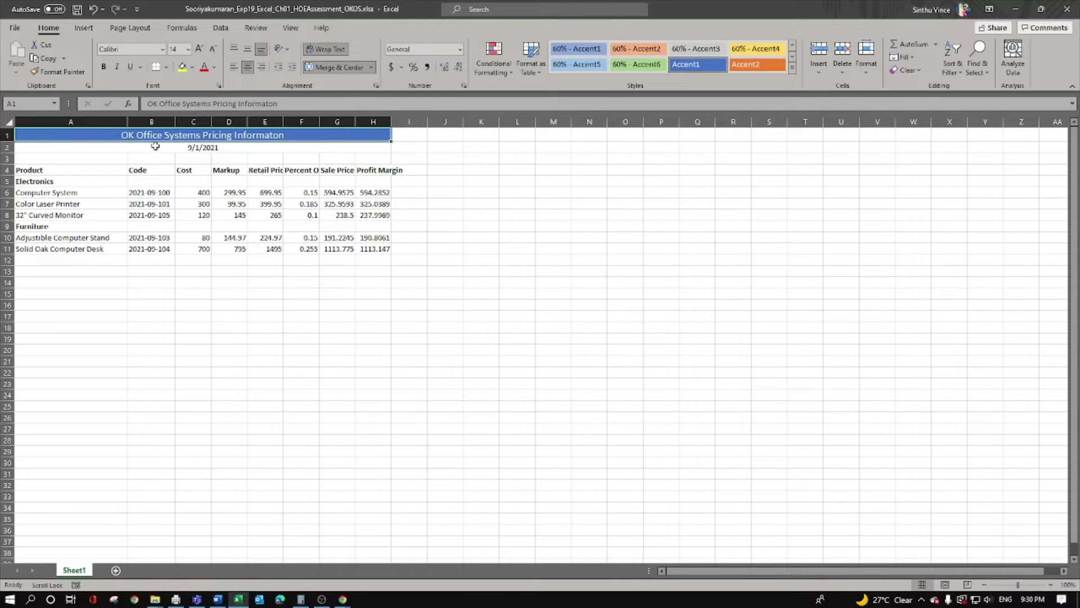
key("ctrl+z")
key("ctrl+y")
left_click(468, 170)
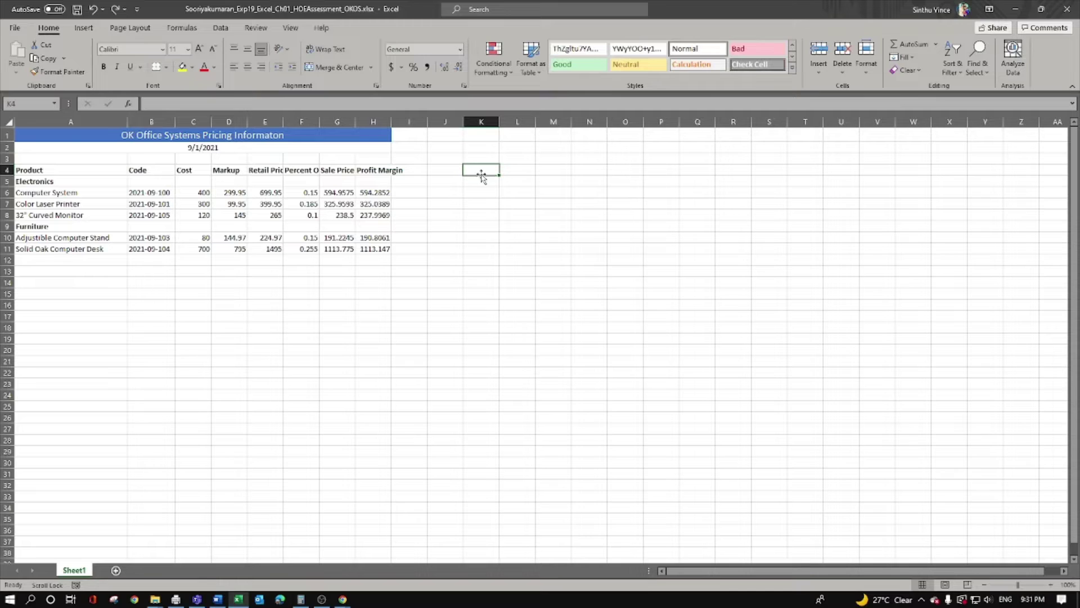
Center the column headings in A4:H4 horizontally
left_click(25, 171)
left_click_drag(128, 171, 390, 172)
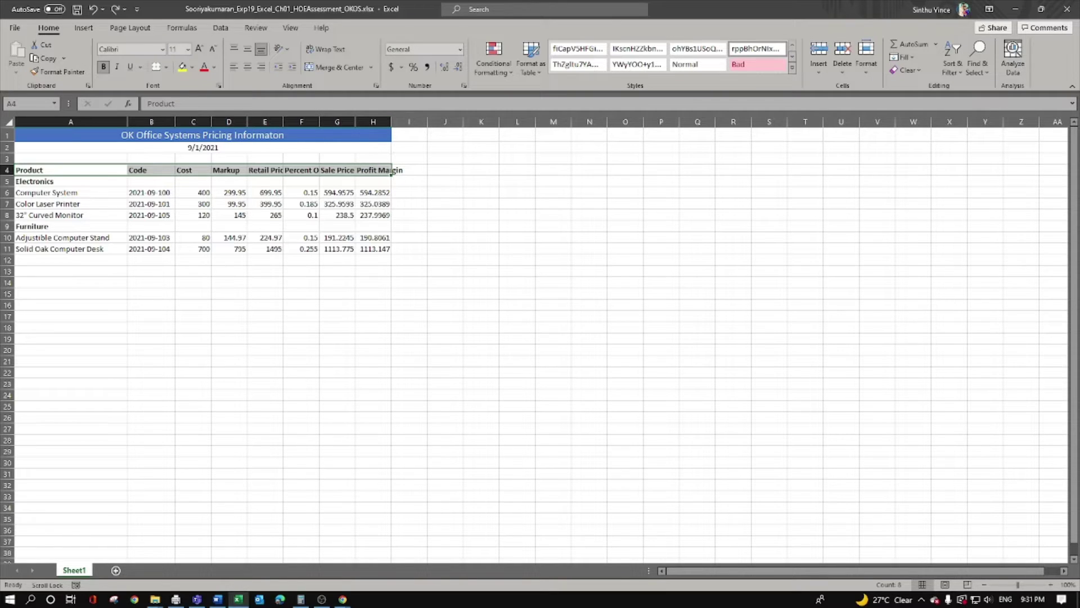
key("alt+Tab")
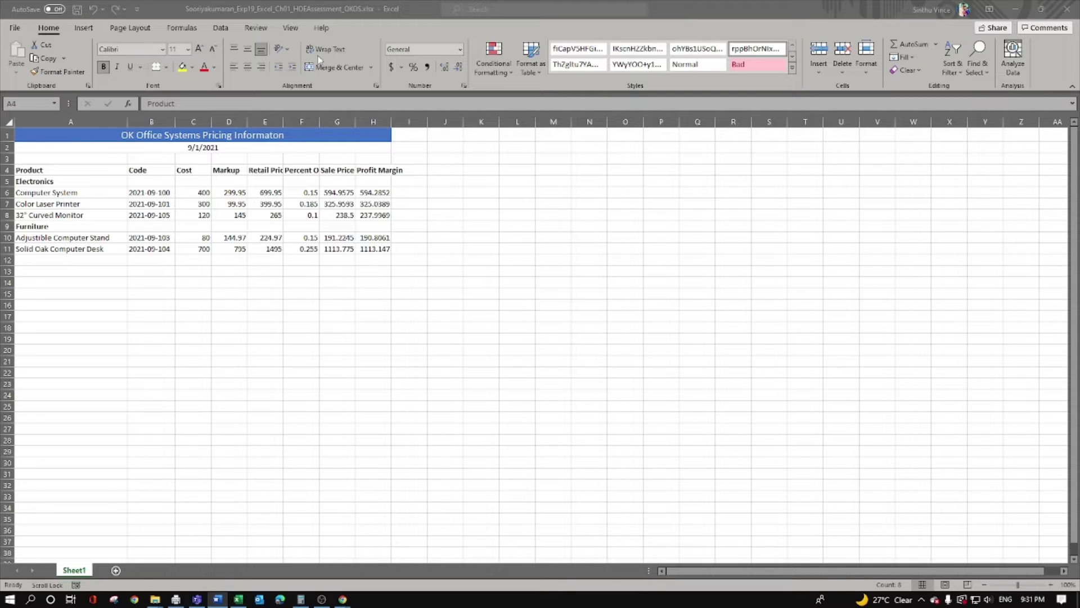
left_click(249, 69)
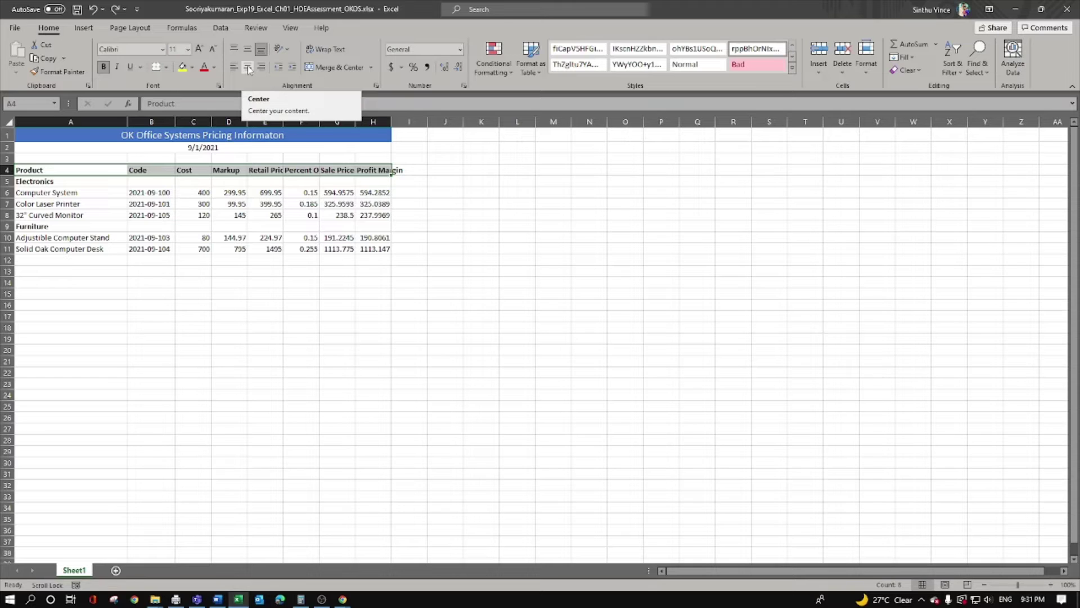
left_click(249, 68)
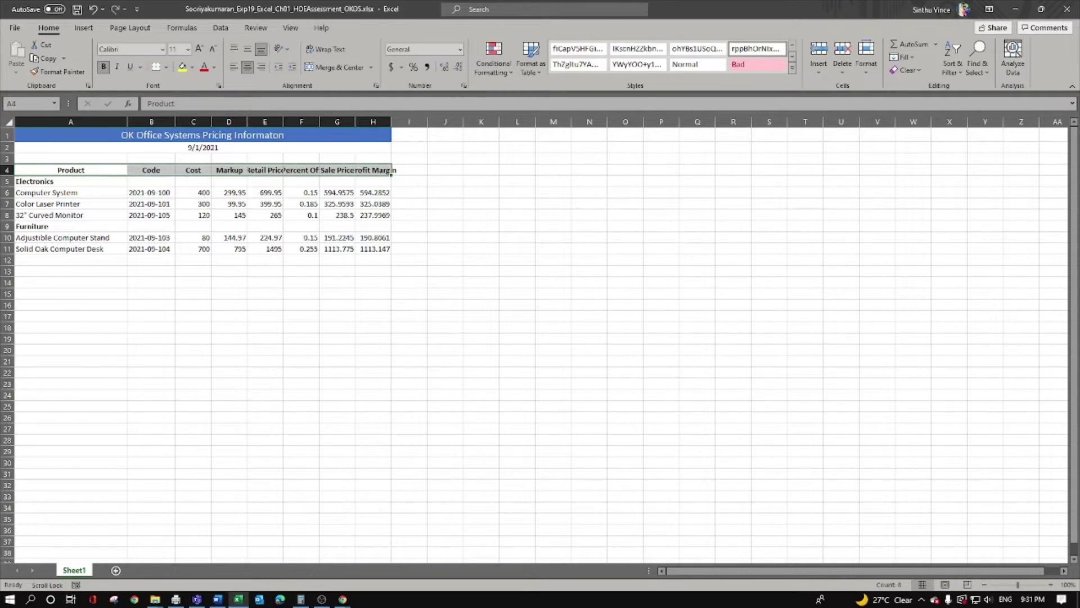
Fill the column headings in A4:H4 with a pale blue theme color
key("alt+Tab")
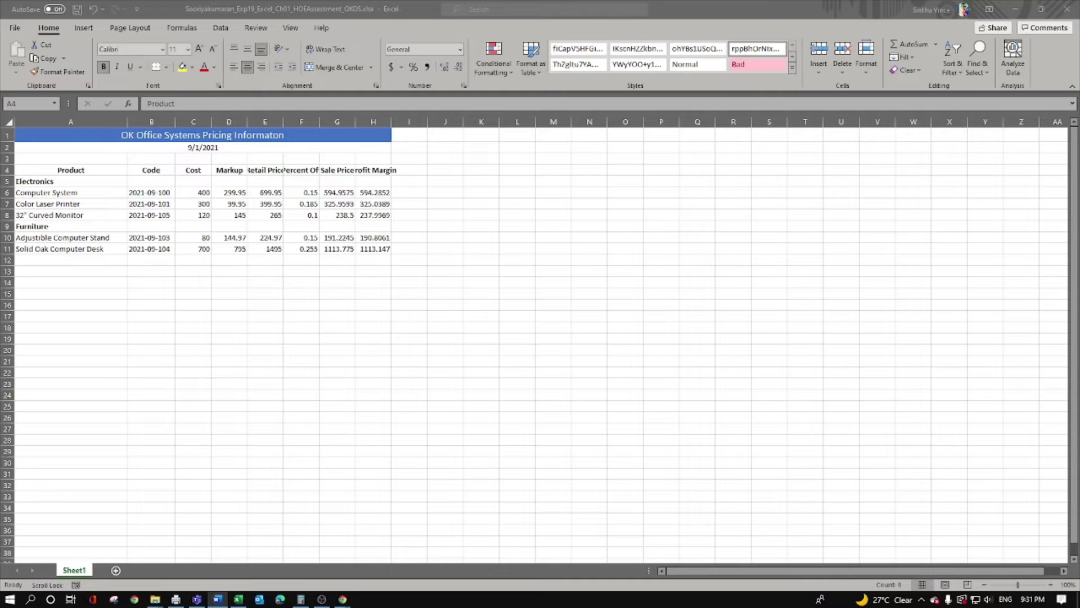
left_click(192, 68)
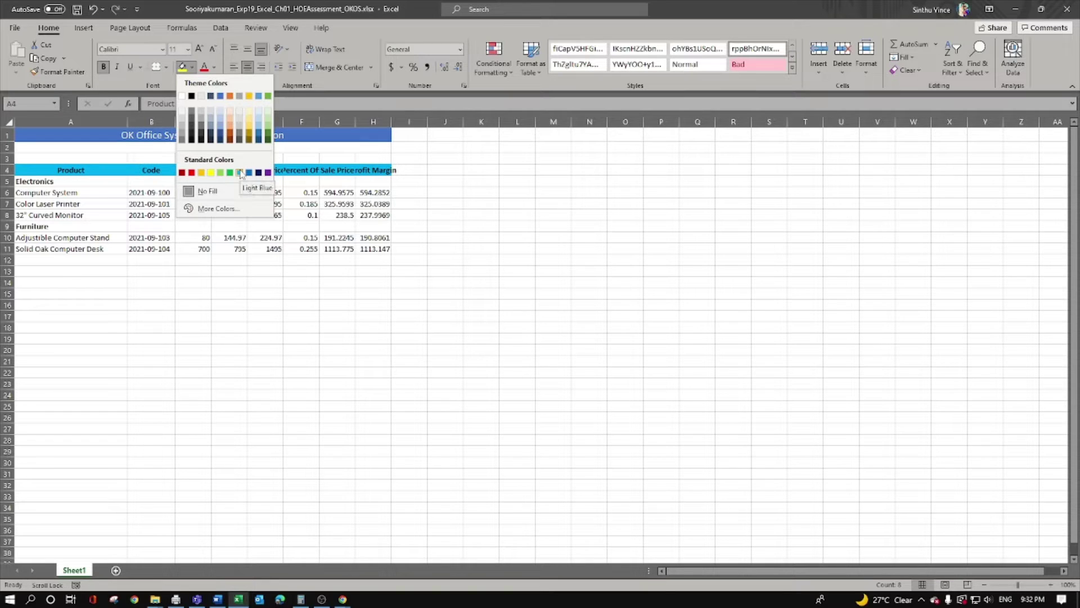
left_click(260, 114)
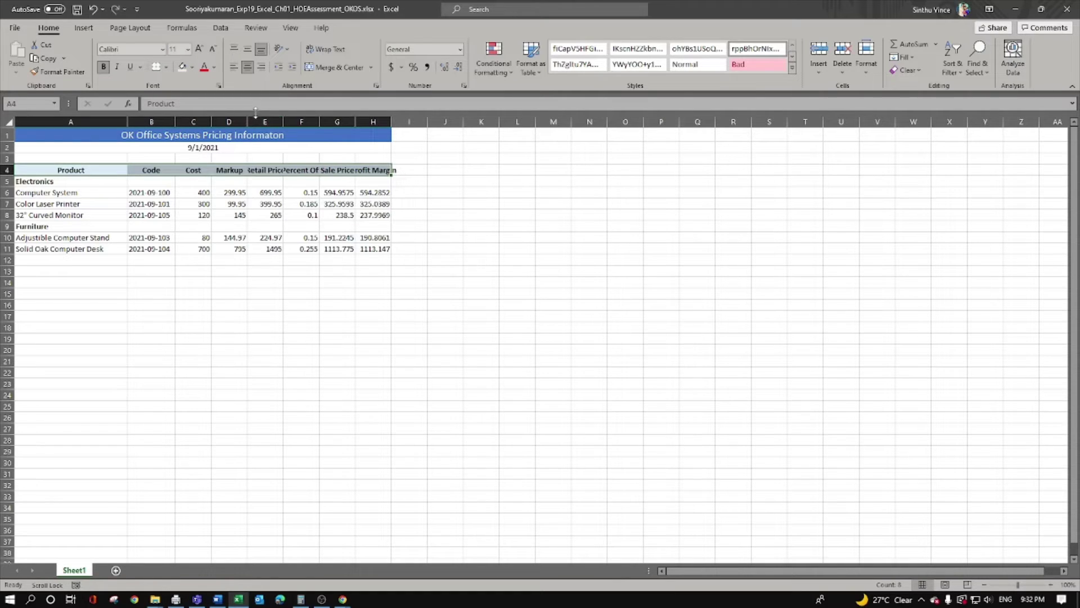
key("alt+Tab")
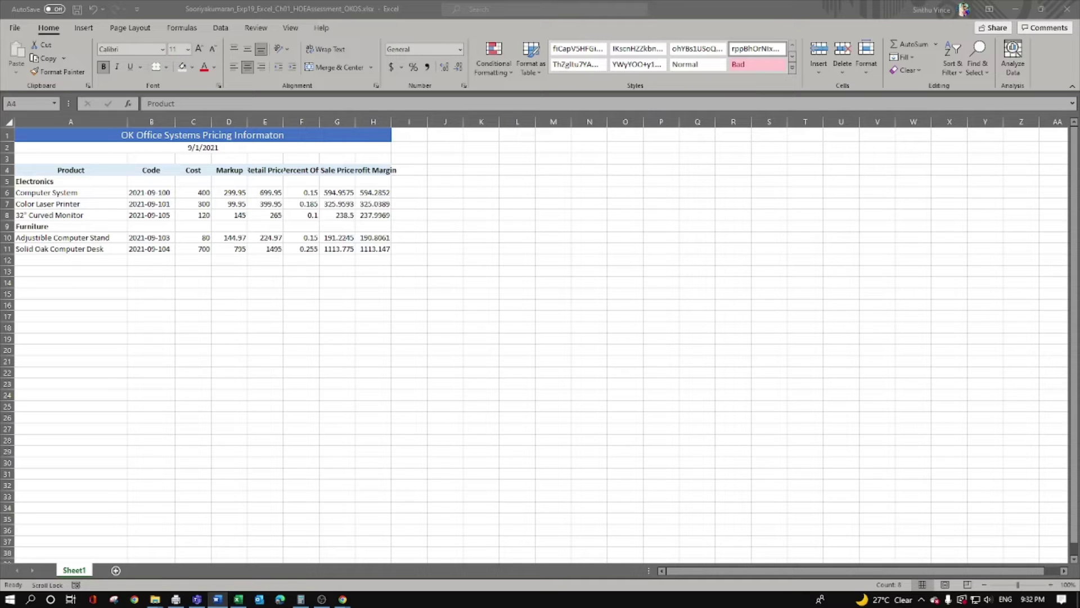
Indent the product names in A6:A8 and A10:A11 by two levels
left_click(184, 301)
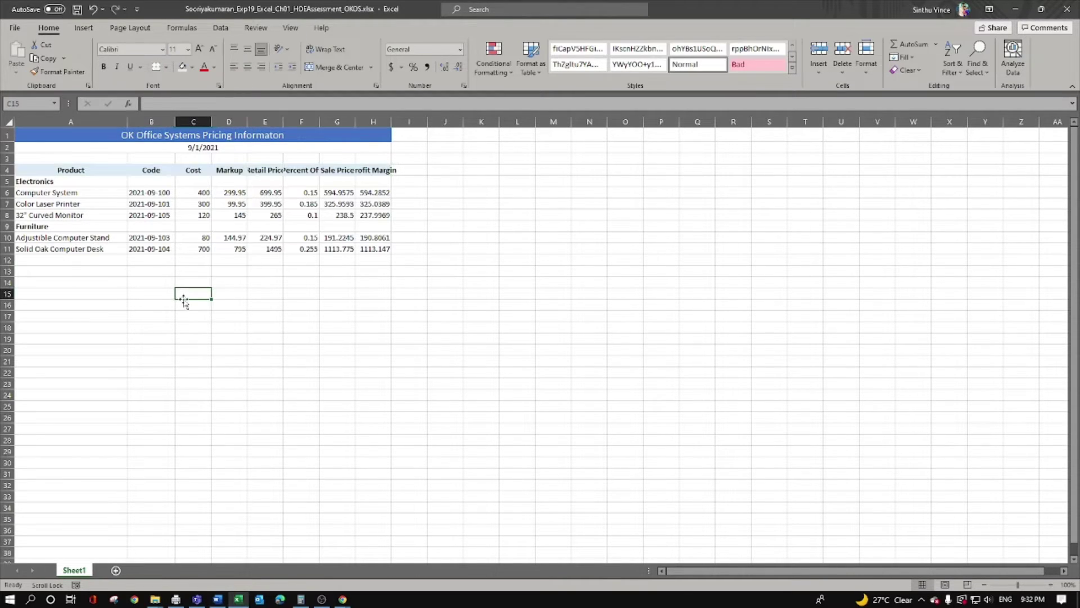
left_click(34, 192)
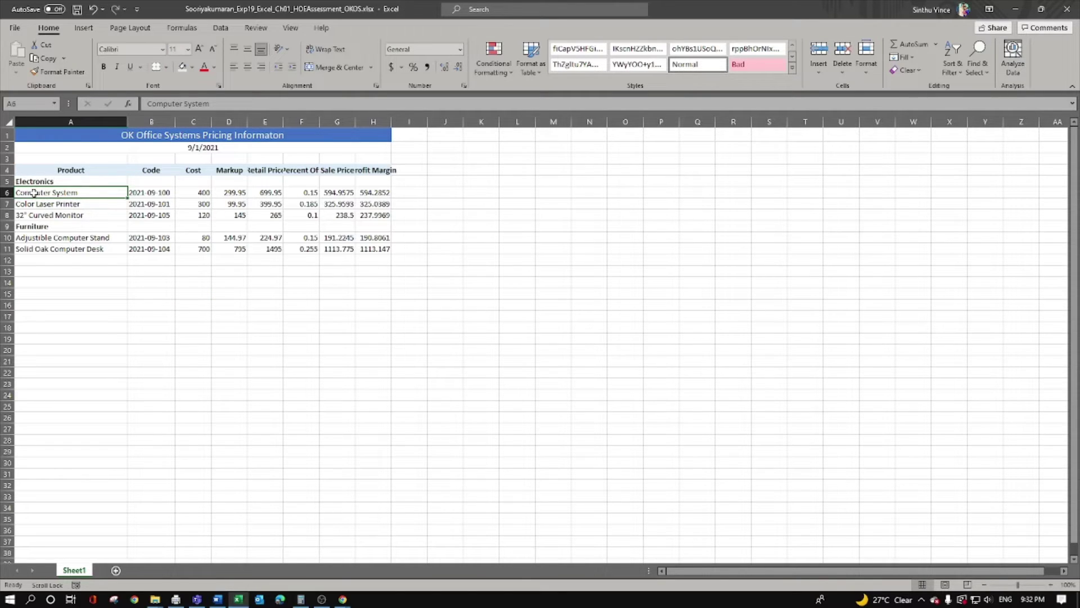
left_click_drag(39, 193, 372, 190)
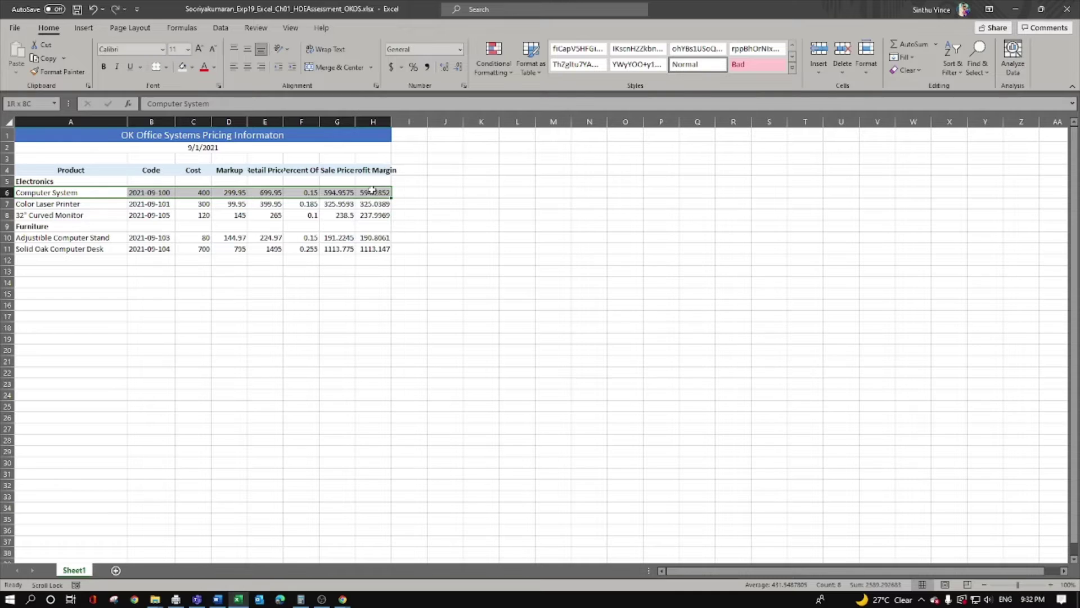
left_click_drag(372, 191, 52, 189)
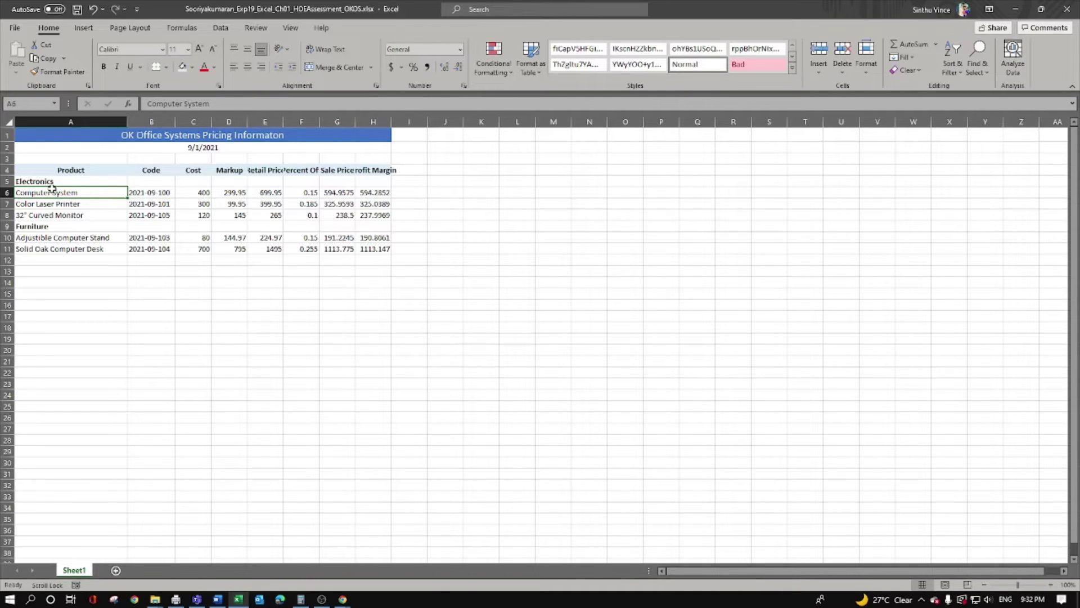
left_click_drag(51, 188, 59, 217)
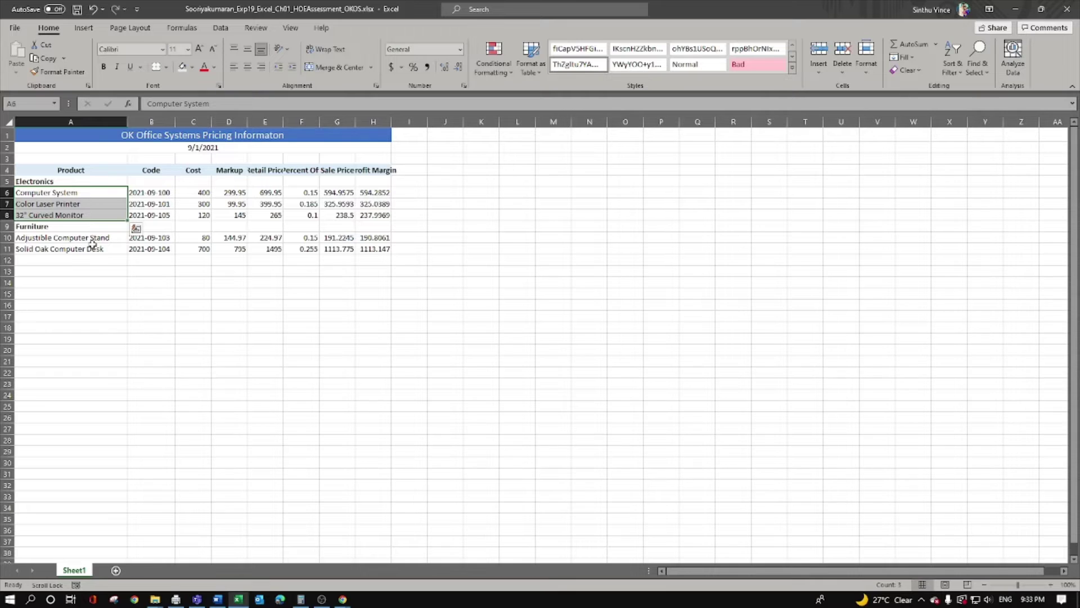
left_click_drag(44, 240, 104, 256, "ctrl")
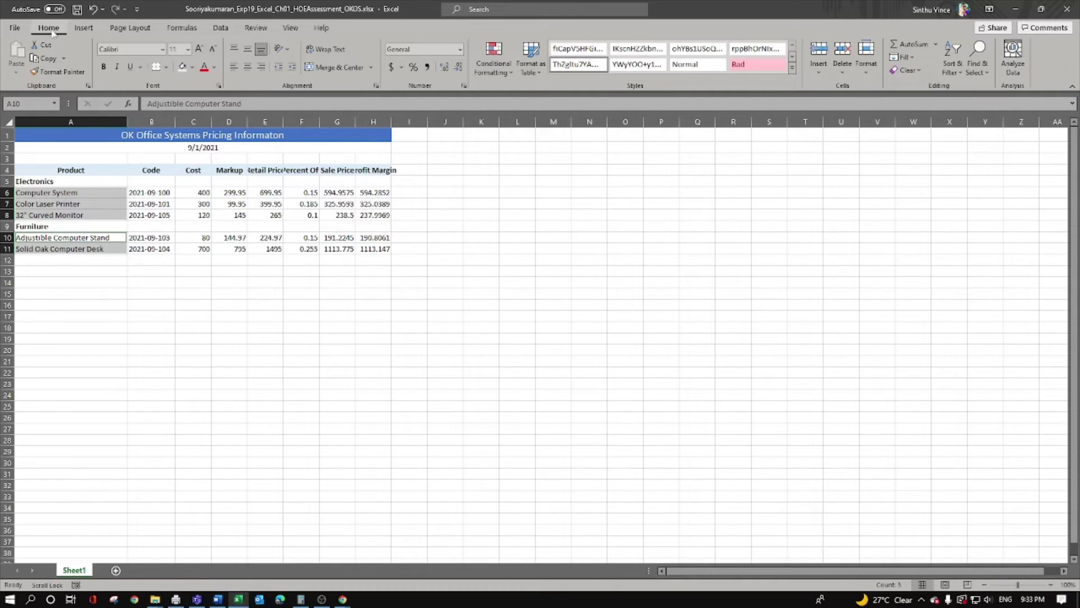
left_click(292, 69)
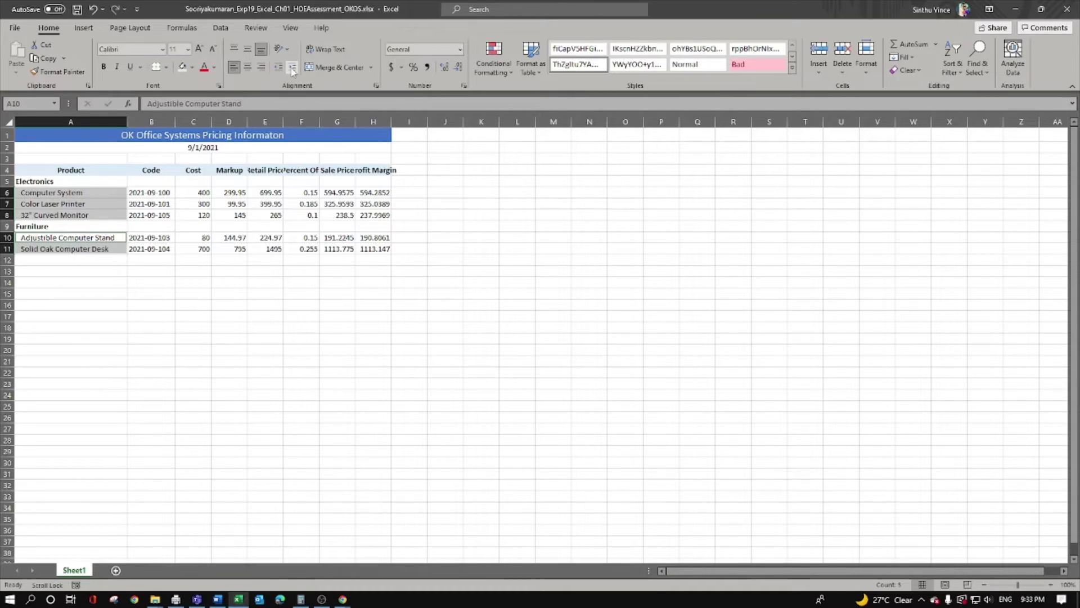
left_click(292, 69)
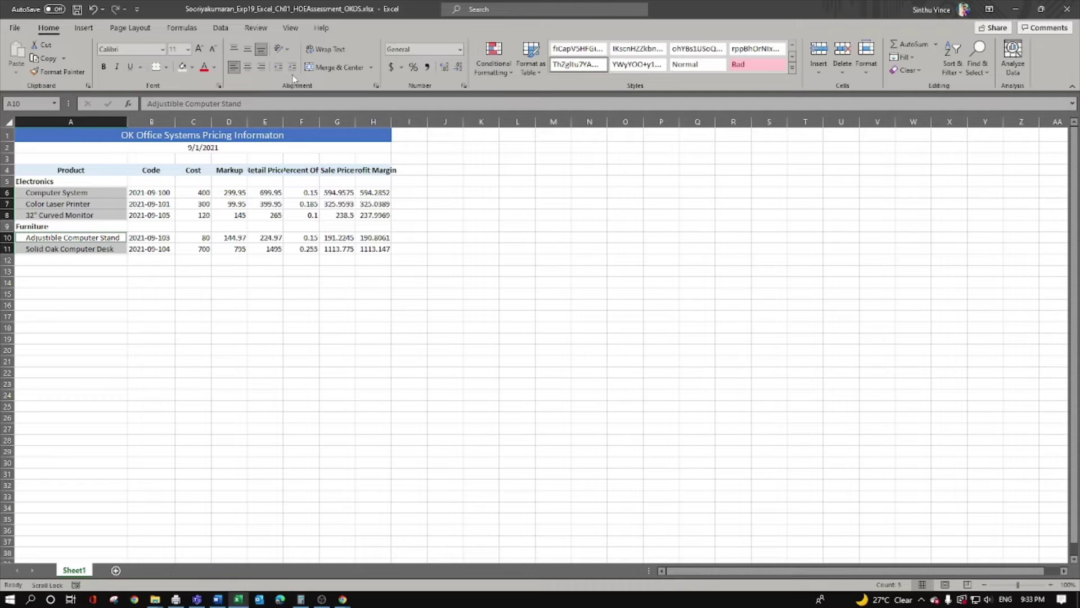
key("alt+Tab")
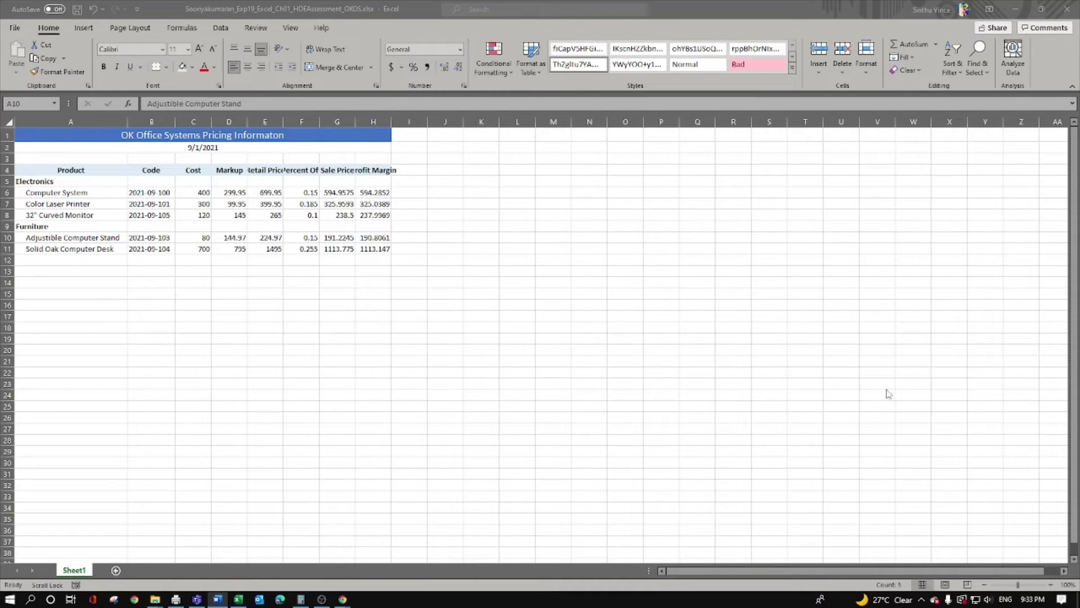
Apply the Accounting number format to the Cost values in C6:C11 and the Sale Price values in G6:G11
left_click(230, 310)
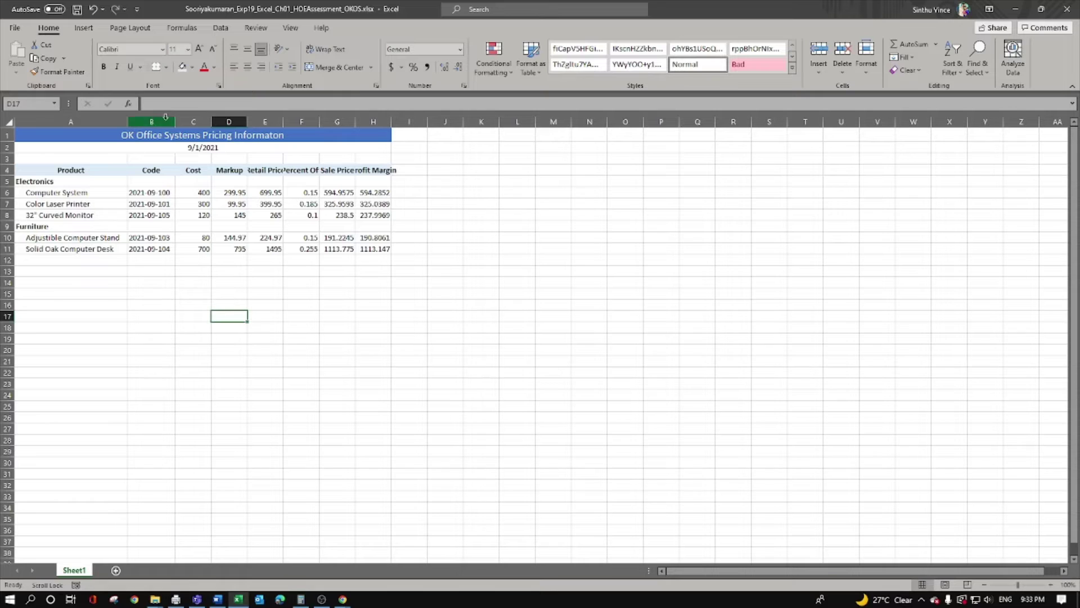
left_click_drag(202, 191, 203, 243)
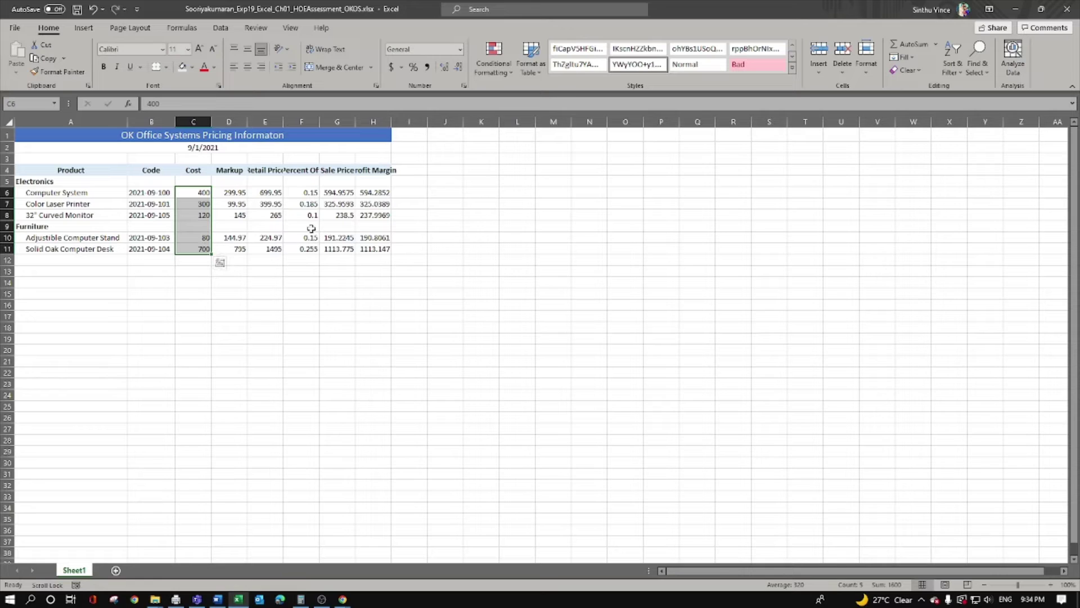
left_click_drag(332, 194, 330, 249)
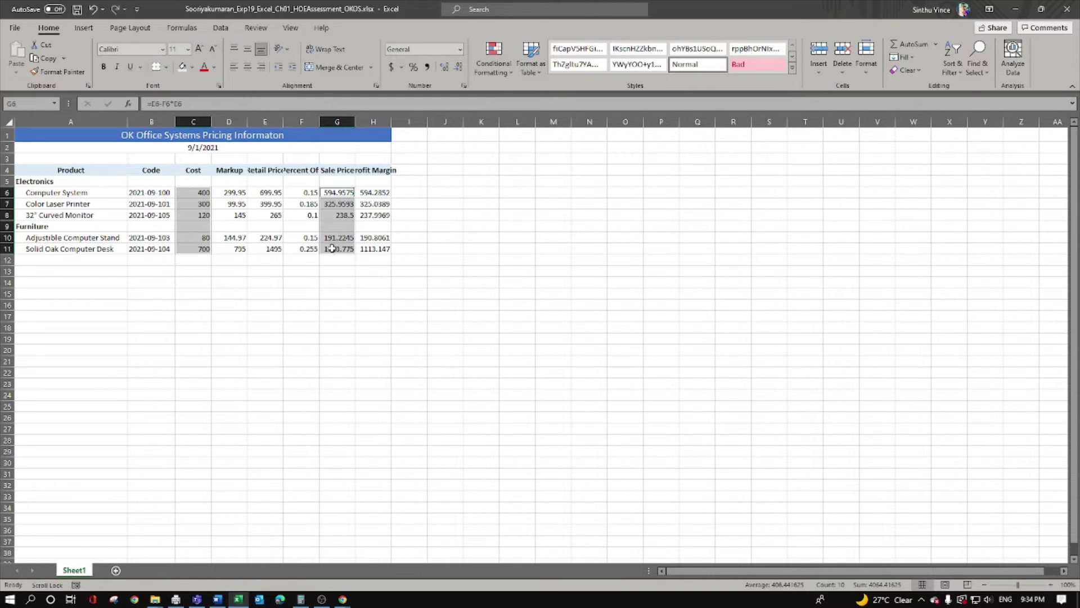
left_click(459, 50)
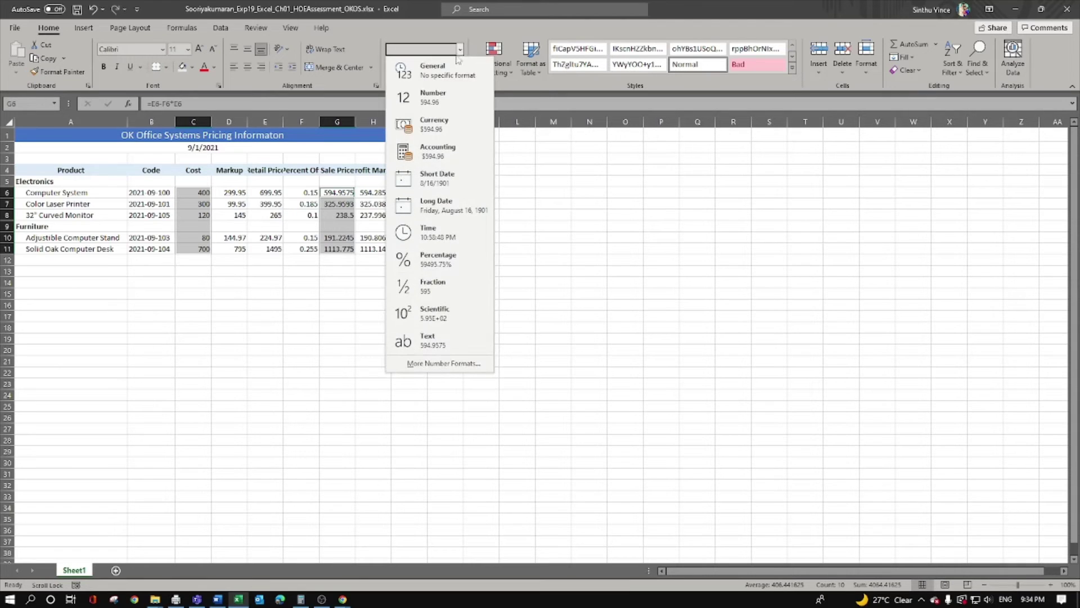
left_click(424, 152)
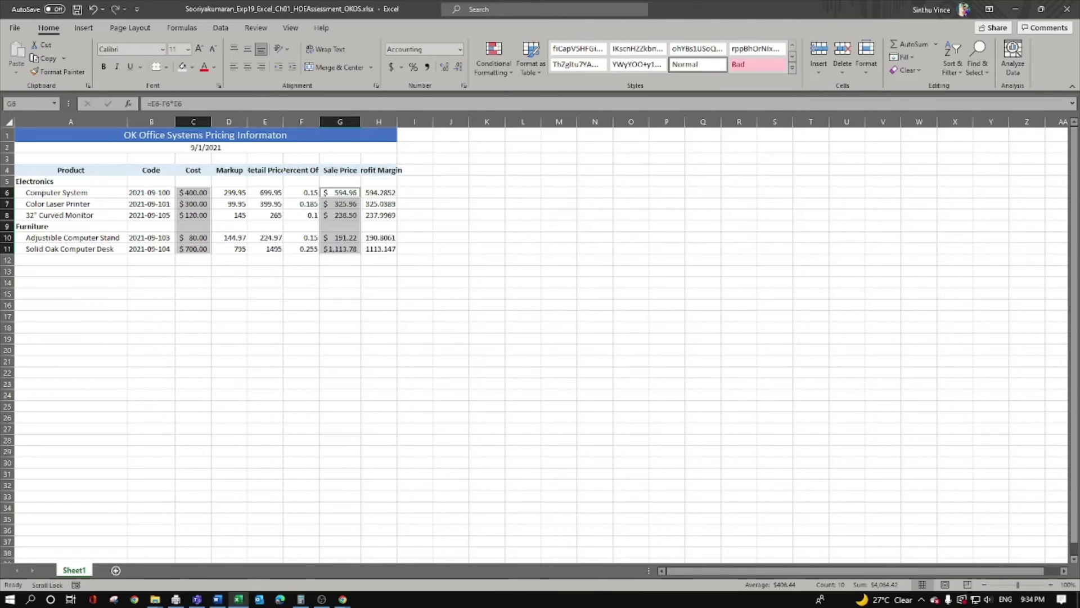
key("alt+Tab")
Select the Cost values in C6:C11
left_click_drag(197, 194, 201, 250)
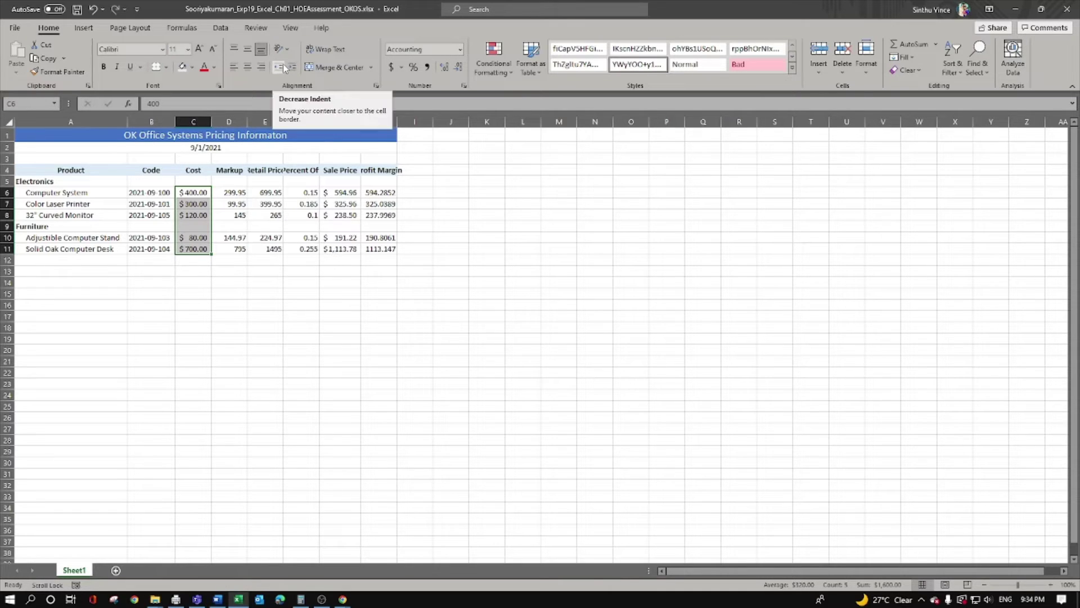
left_click(375, 86)
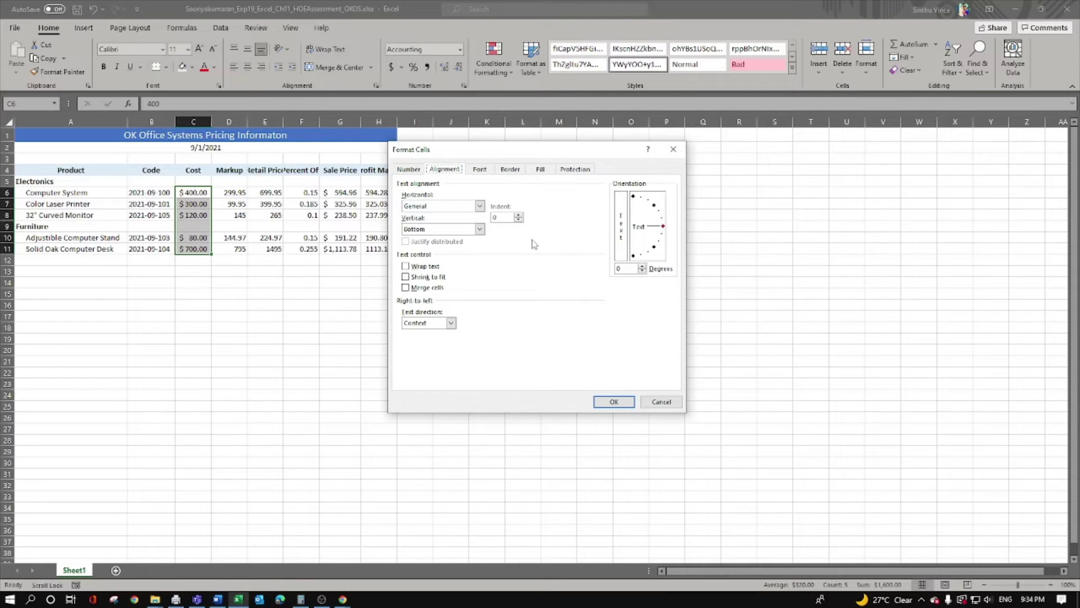
left_click(408, 169)
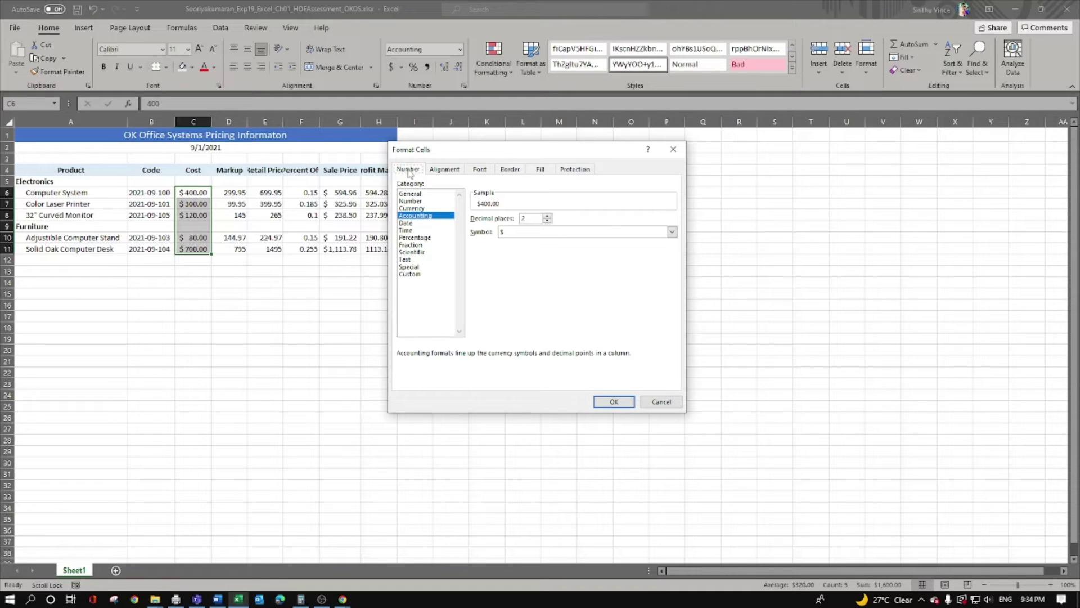
left_click(444, 170)
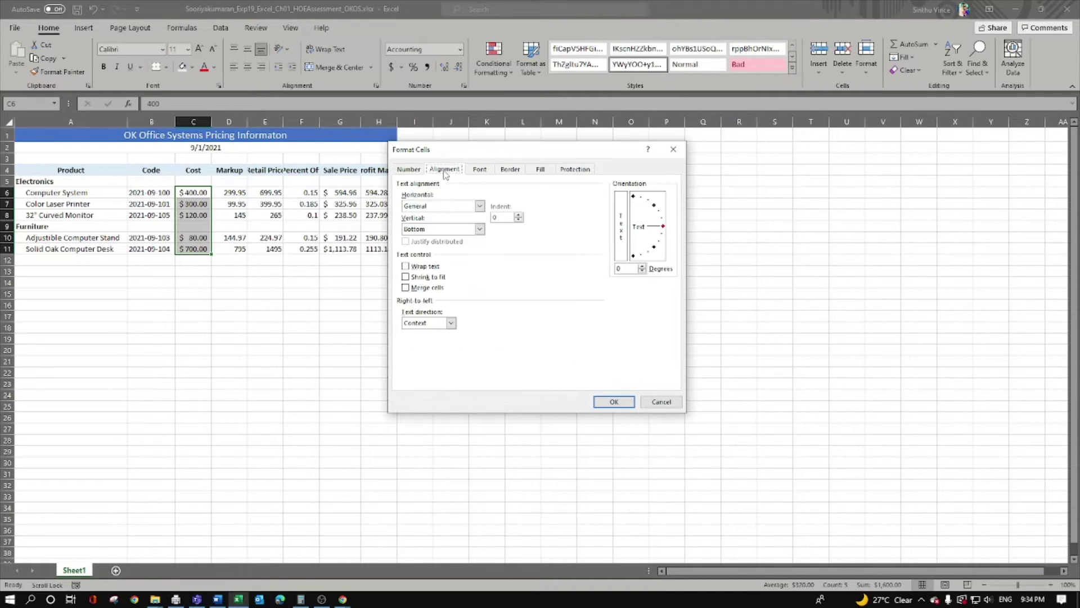
left_click(480, 206)
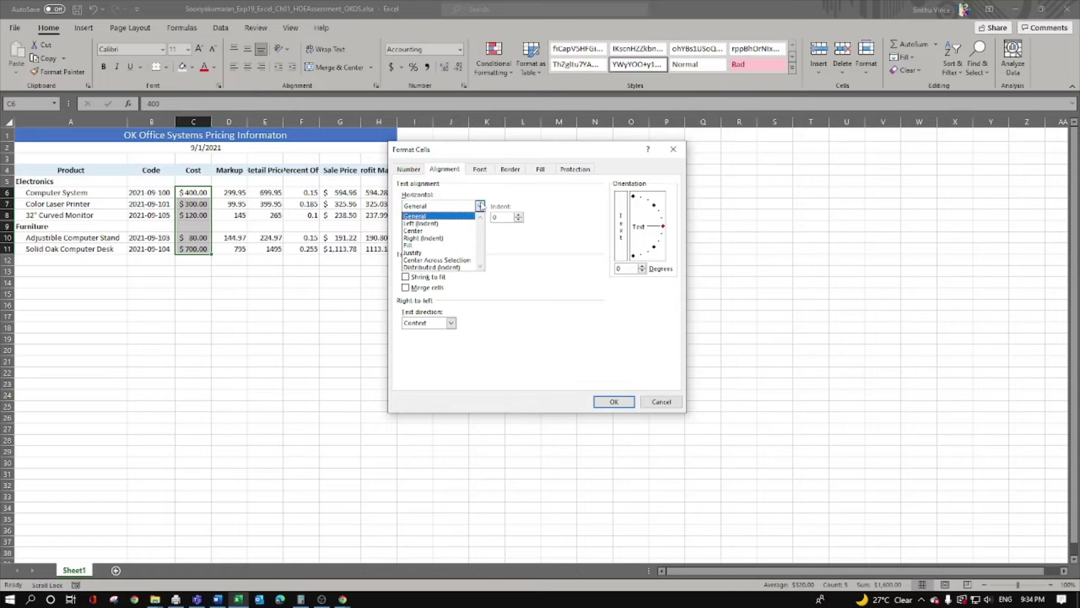
left_click(480, 206)
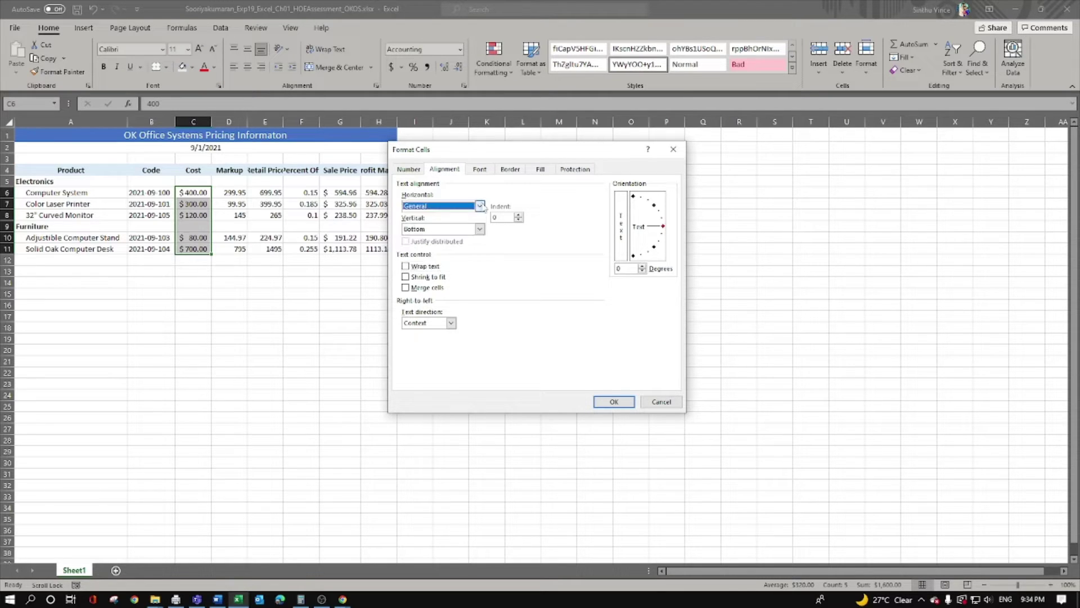
left_click(480, 229)
left_click(505, 242)
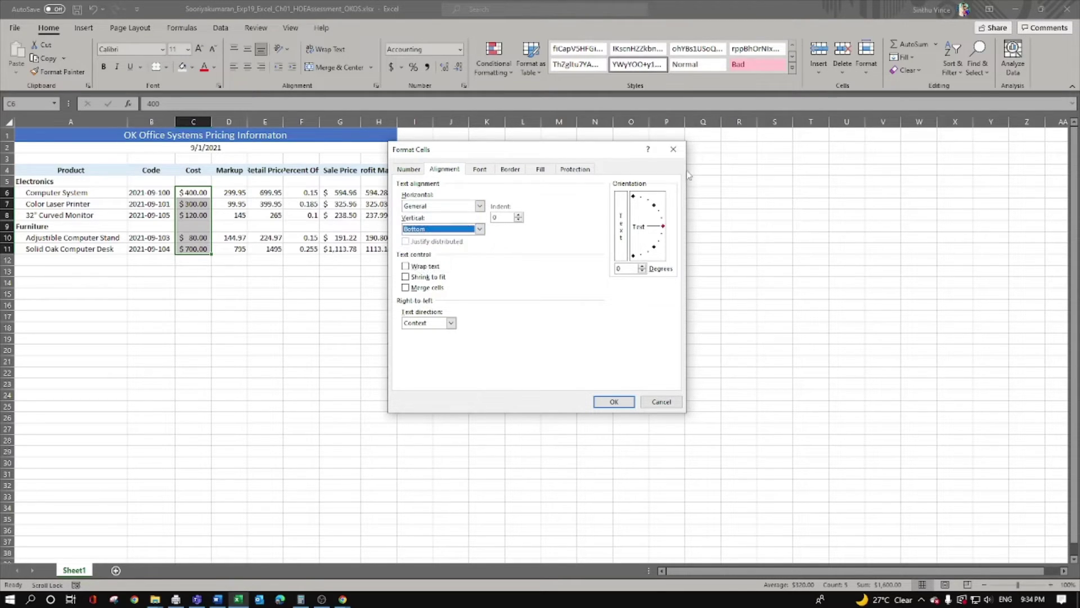
left_click(674, 149)
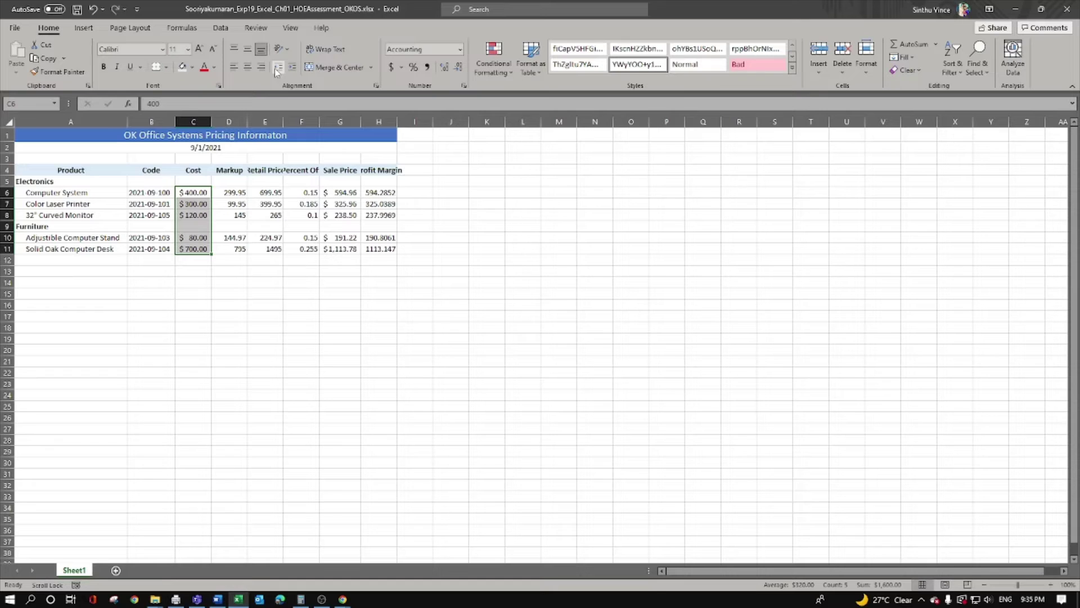
Reduce the Cost values in C6:C11 to zero decimal places
left_click(459, 68)
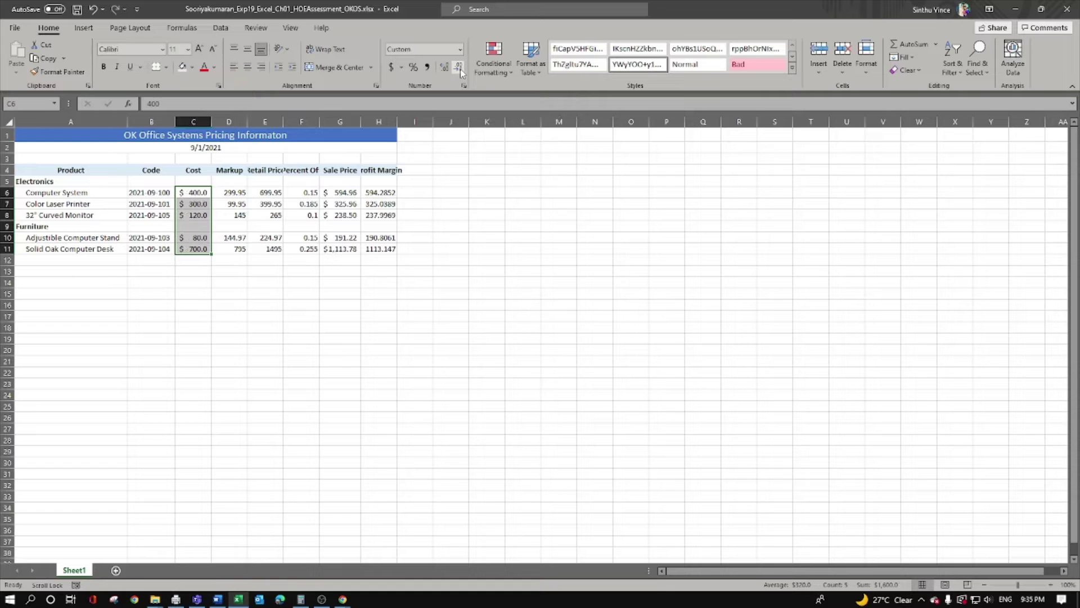
left_click(460, 69)
key("alt+Tab")
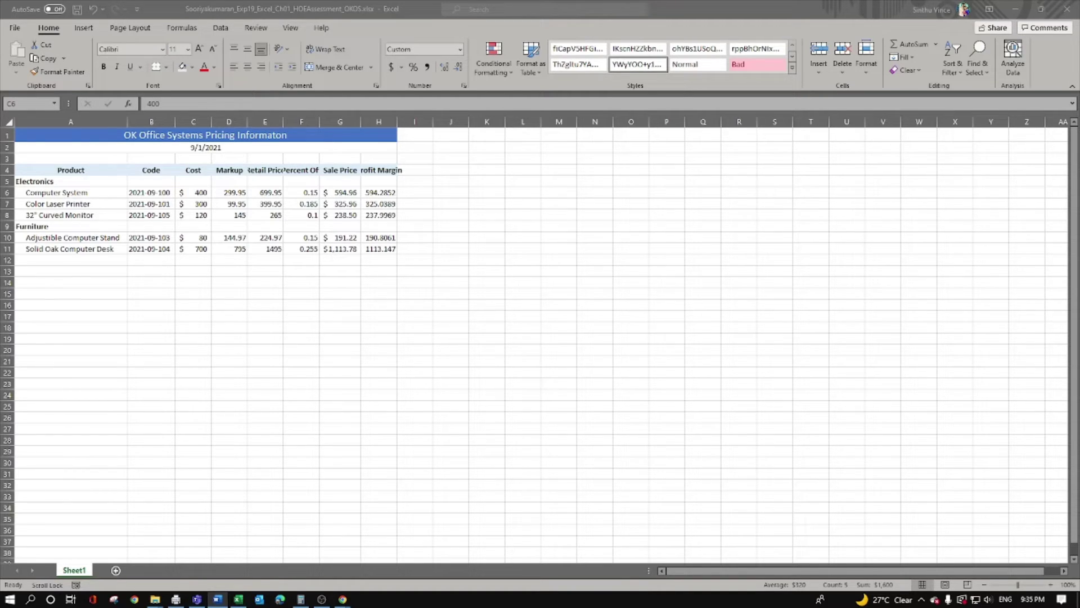
key("alt+Tab")
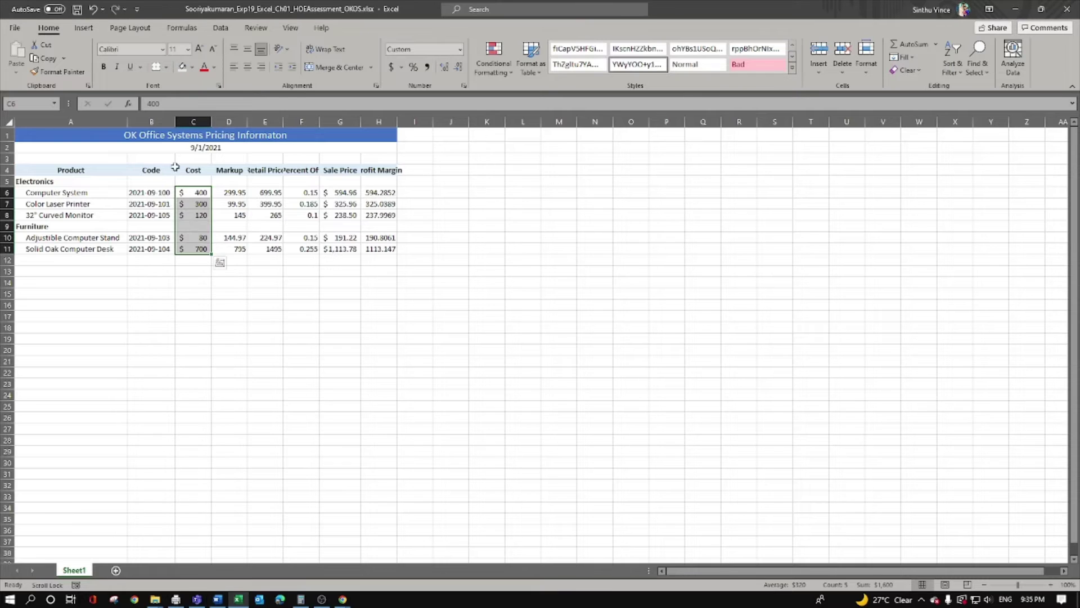
Format the Percent Off values in F6:F11 and the Profit Margin values in H6:H11 as percentages with two decimal places
left_click_drag(306, 191, 307, 250)
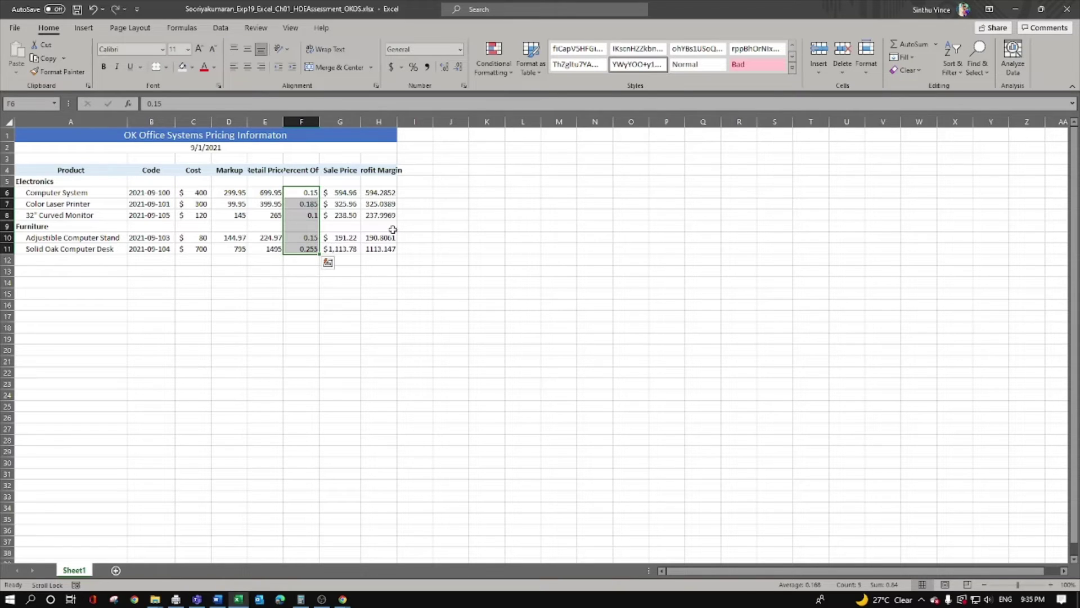
left_click_drag(376, 194, 376, 248)
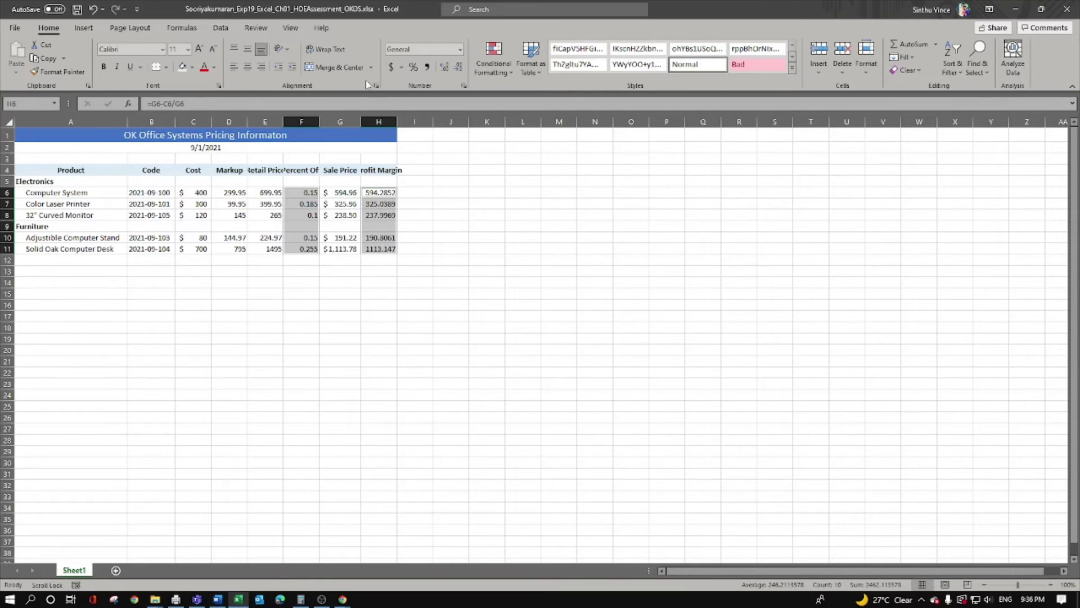
left_click(413, 67)
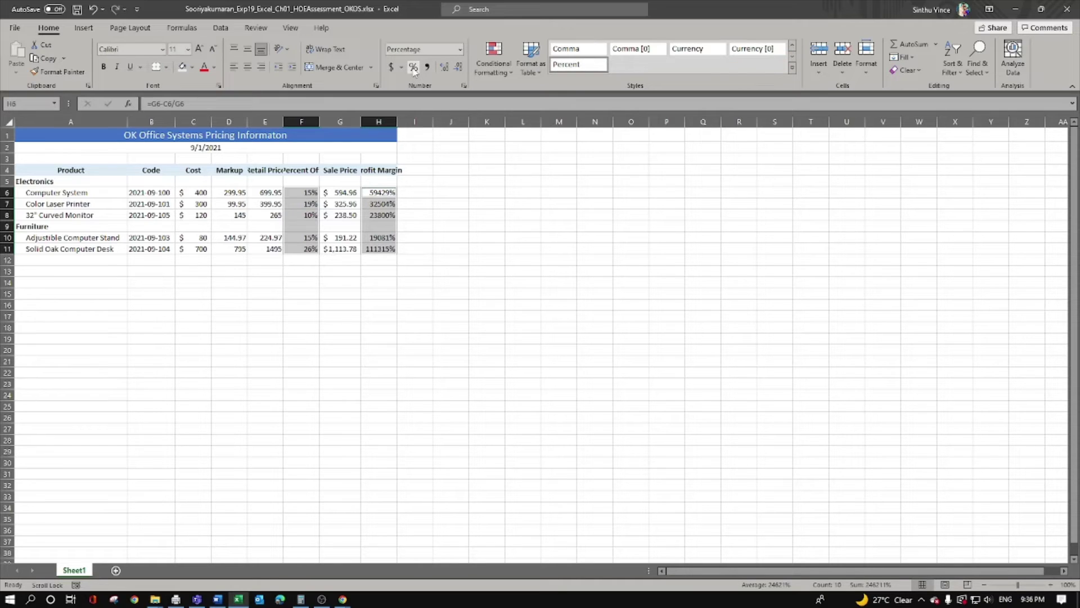
left_click(444, 67)
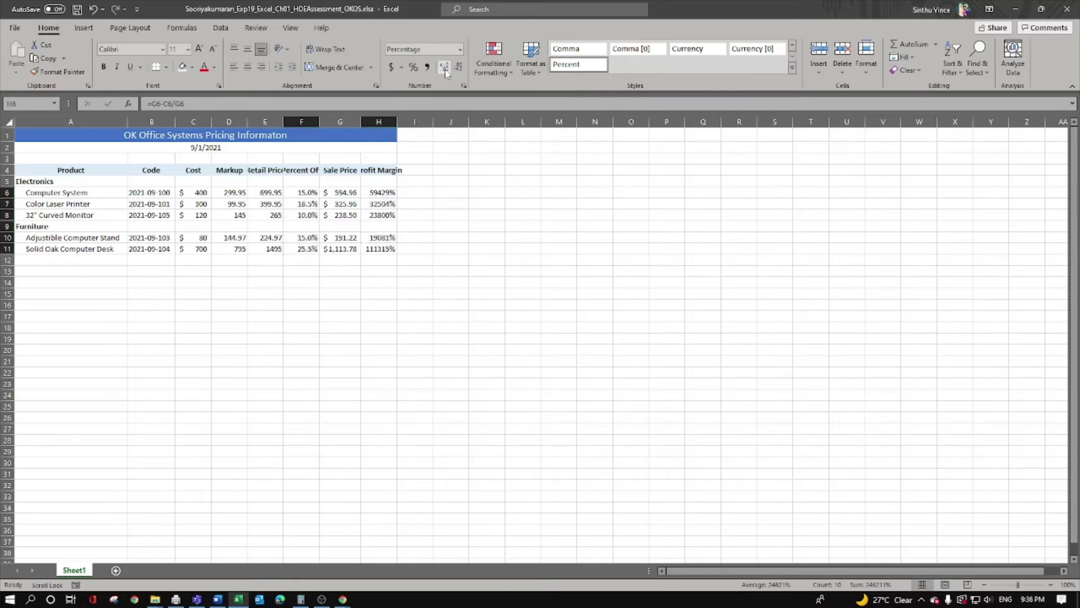
left_click(445, 71)
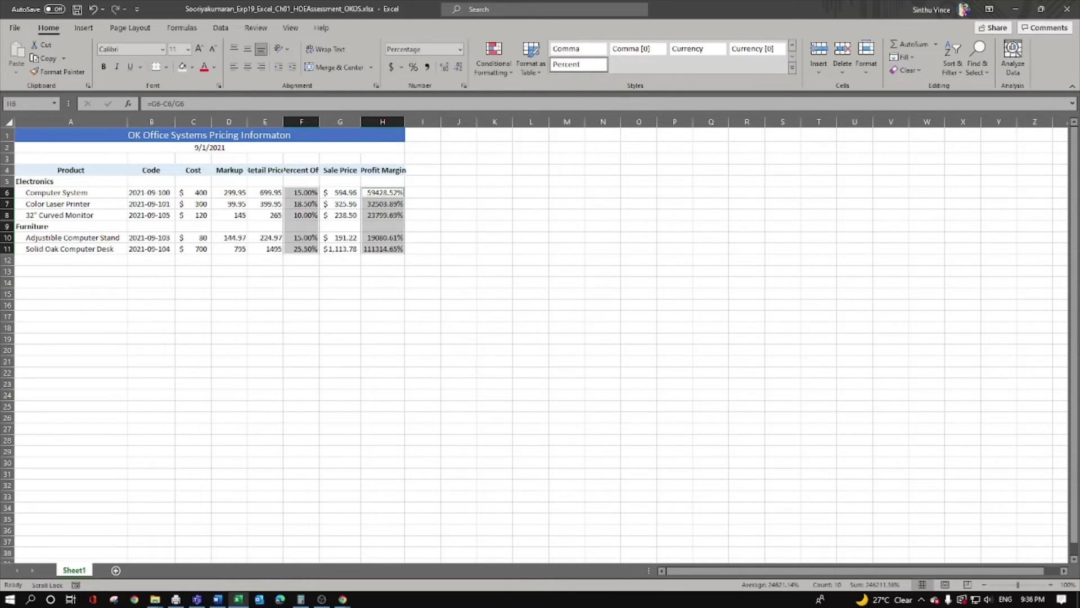
Set the percentages in F6:F11 and H6:H11 to one decimal place
key("alt+Tab")
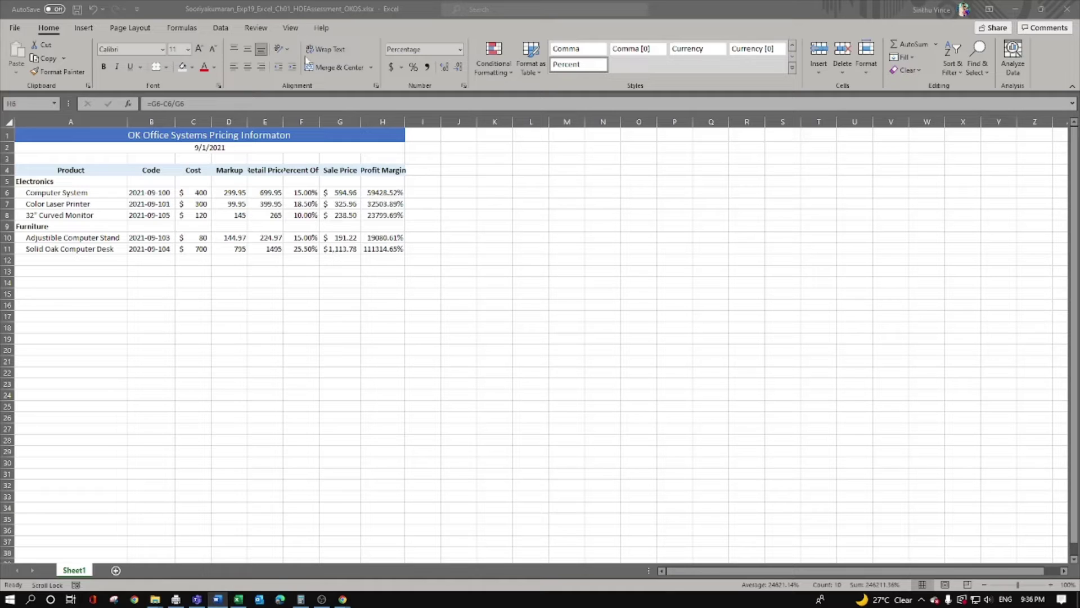
left_click(282, 69)
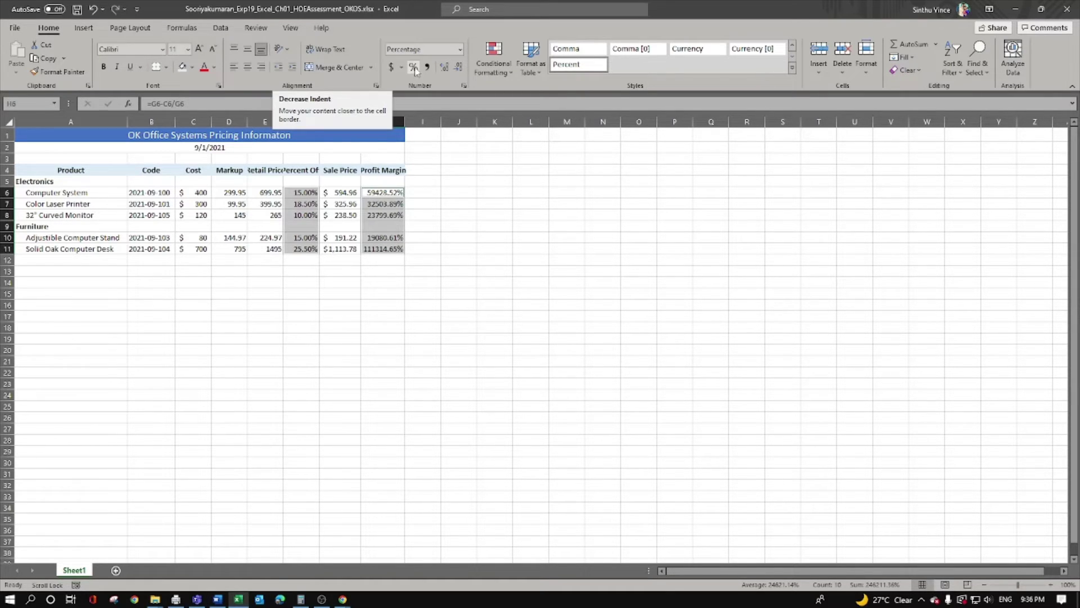
left_click(444, 68)
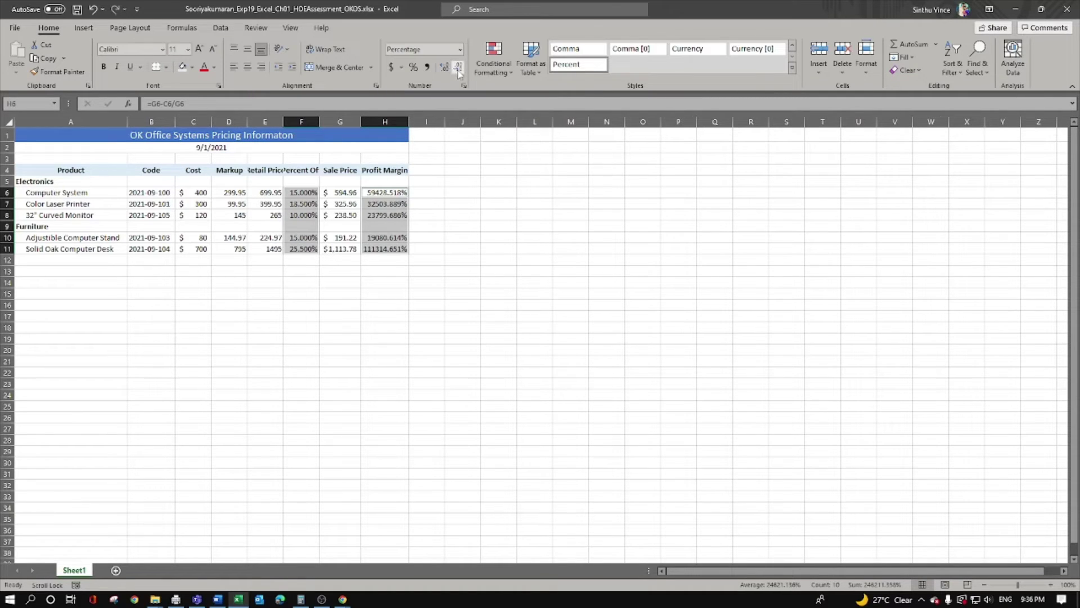
left_click(459, 68)
left_click(458, 68)
left_click(506, 249)
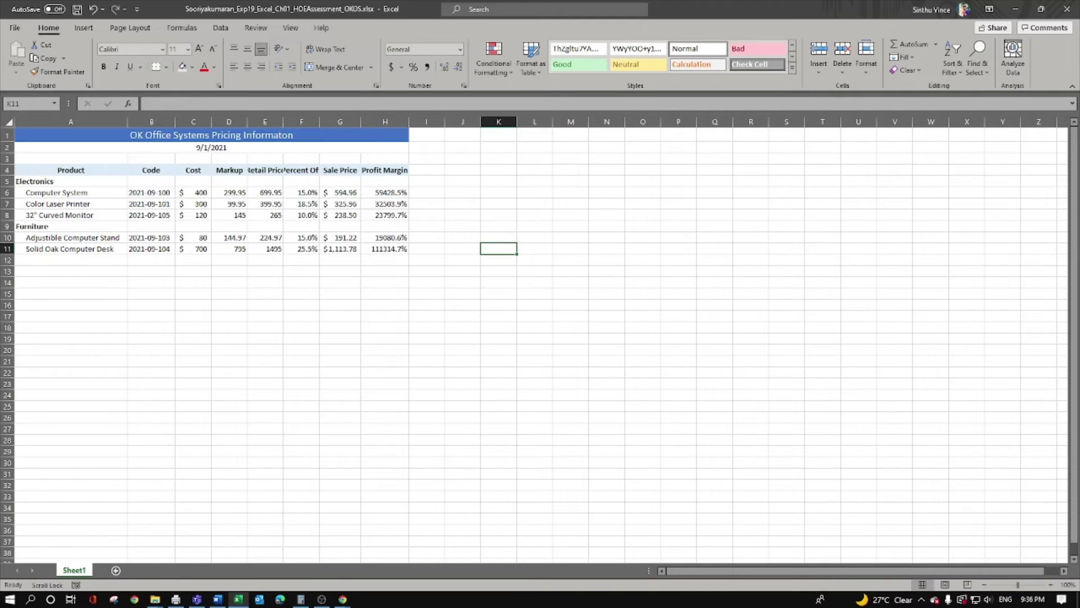
Apply an outside border around the whole pricing table in A1:H11
key("alt+Tab")
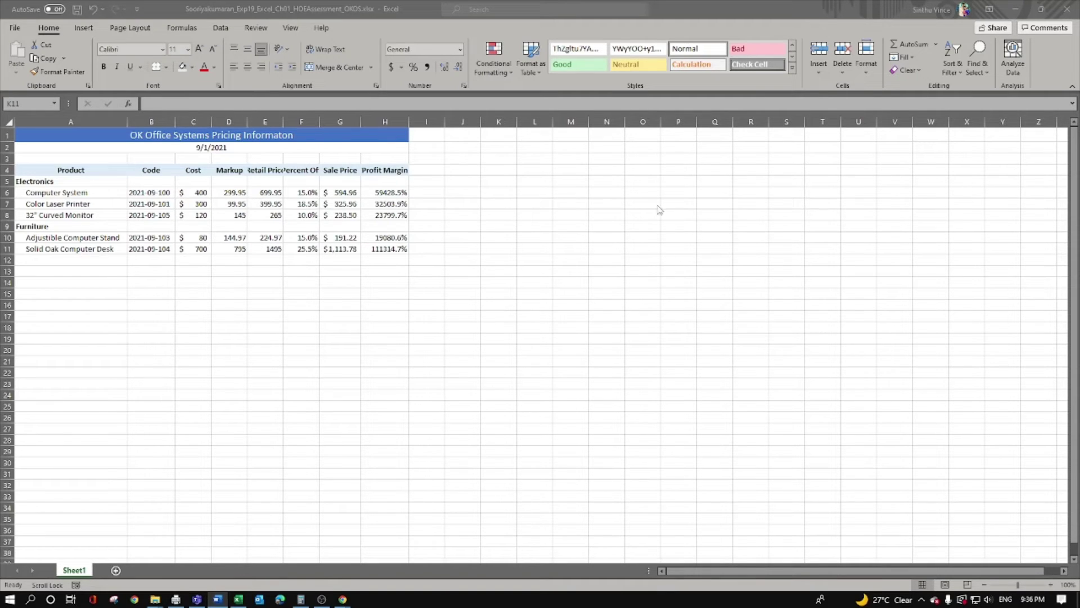
key("alt+Tab")
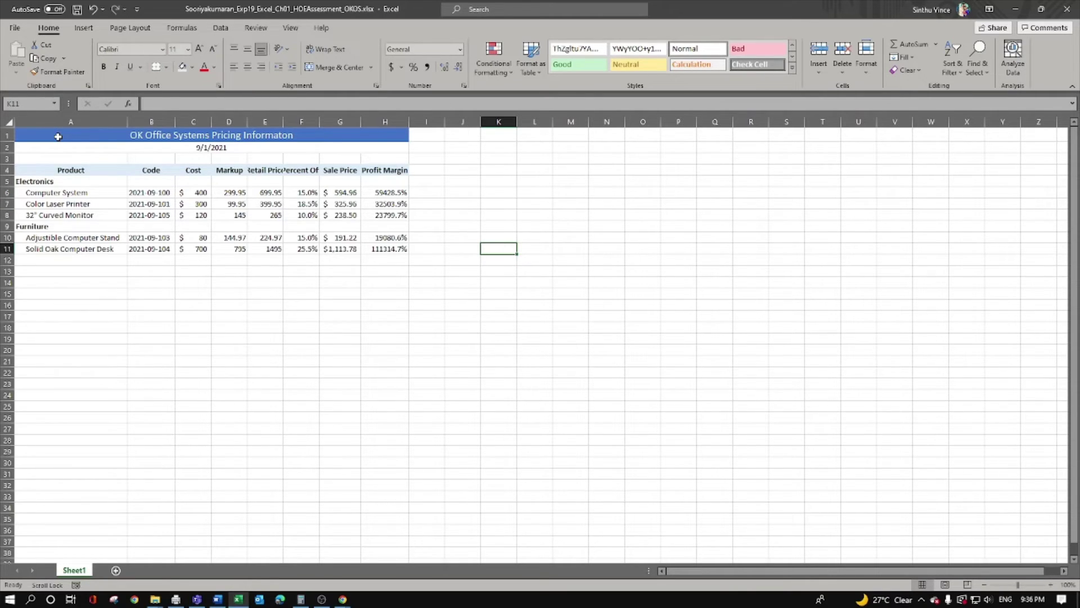
left_click_drag(58, 136, 337, 245)
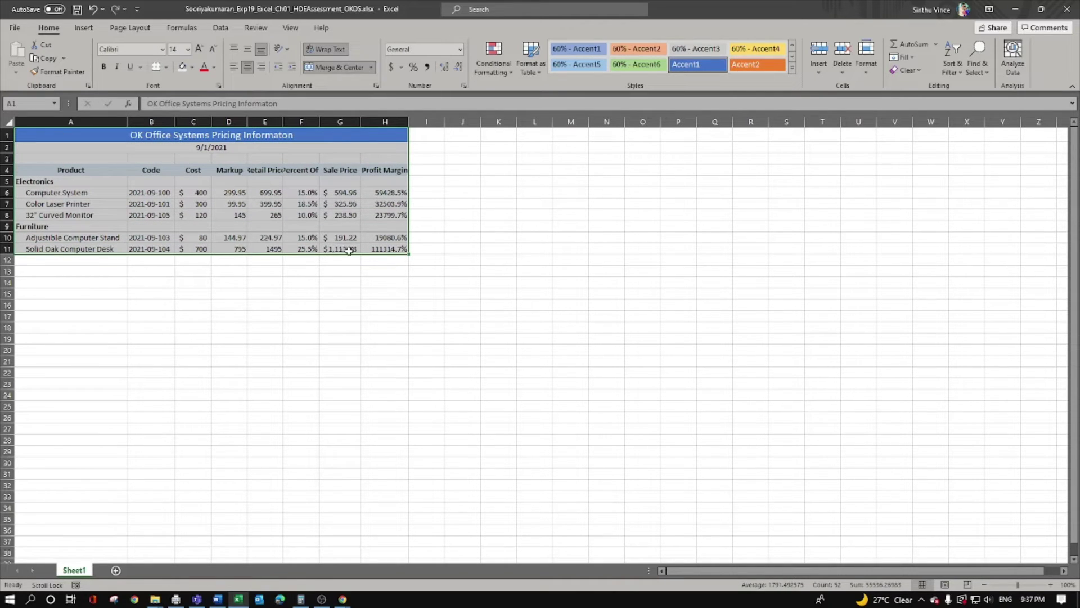
left_click(166, 67)
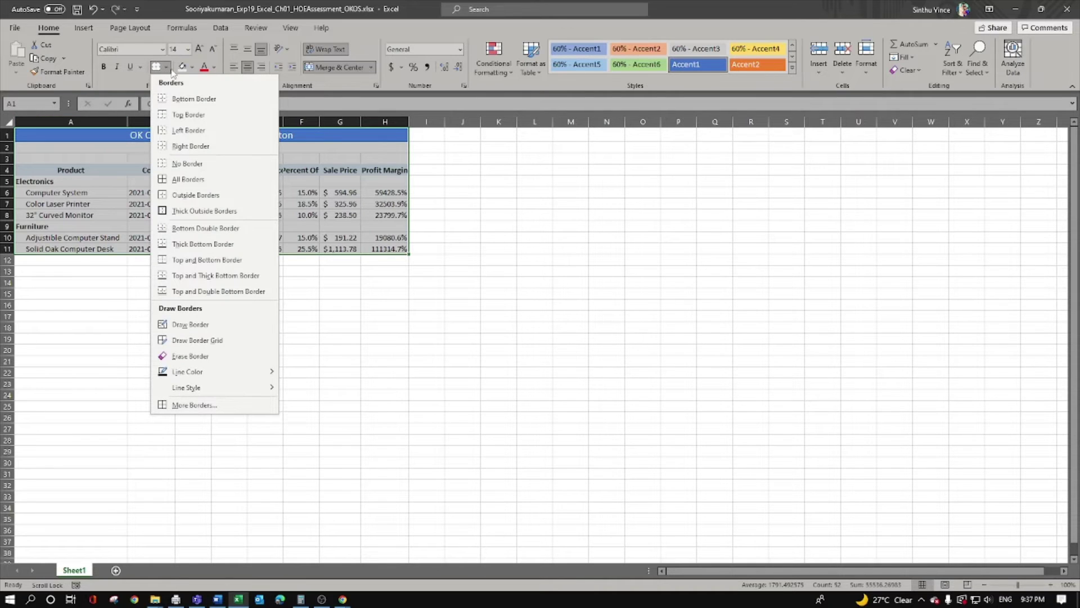
left_click(195, 194)
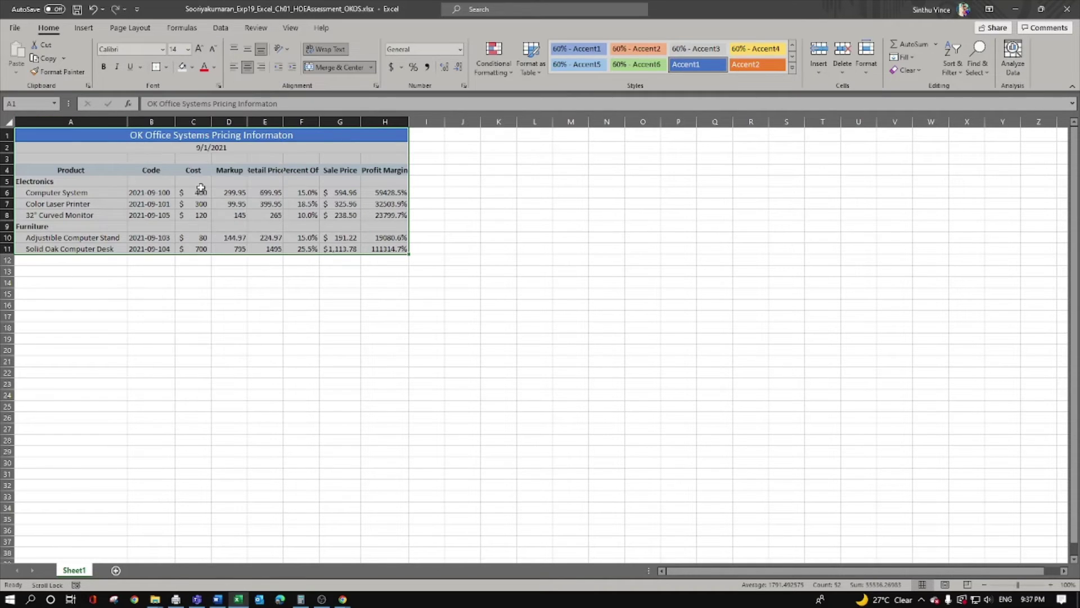
left_click(641, 283)
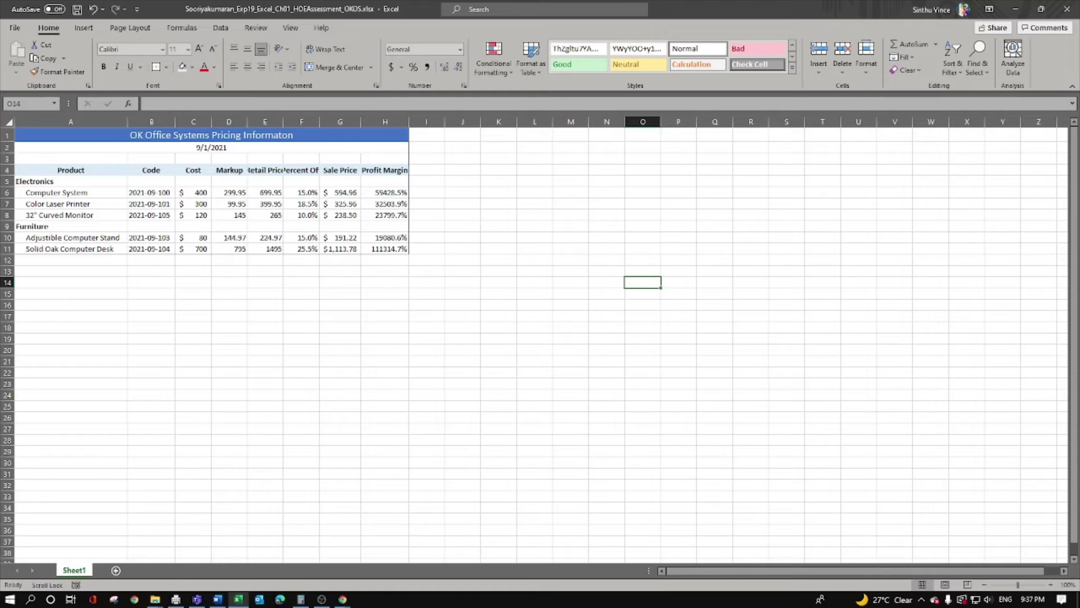
Change the worksheet's page orientation to landscape
key("alt+Tab")
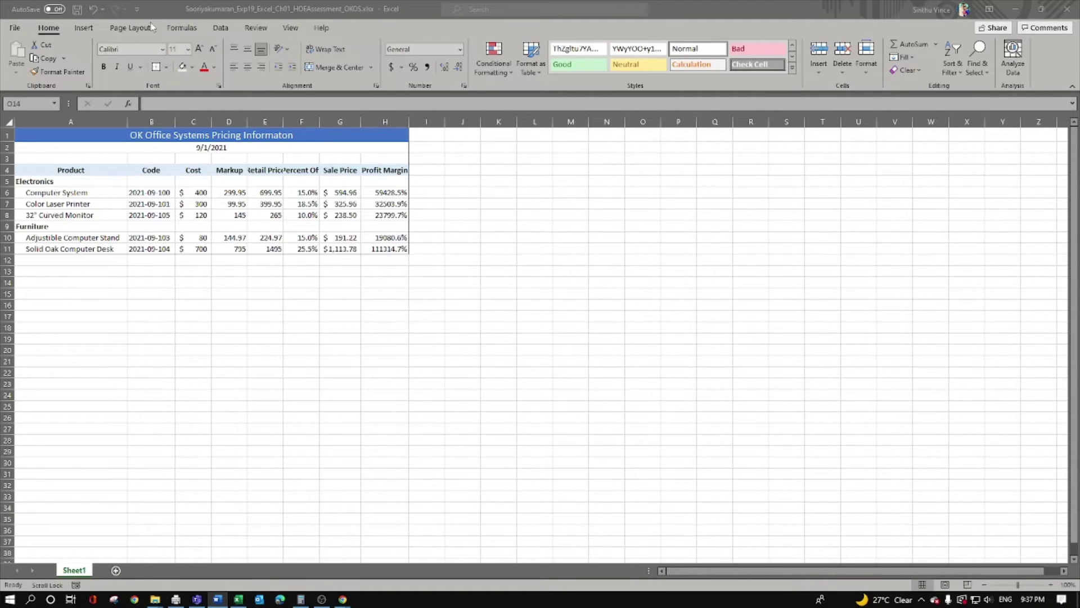
left_click(129, 27)
left_click(126, 56)
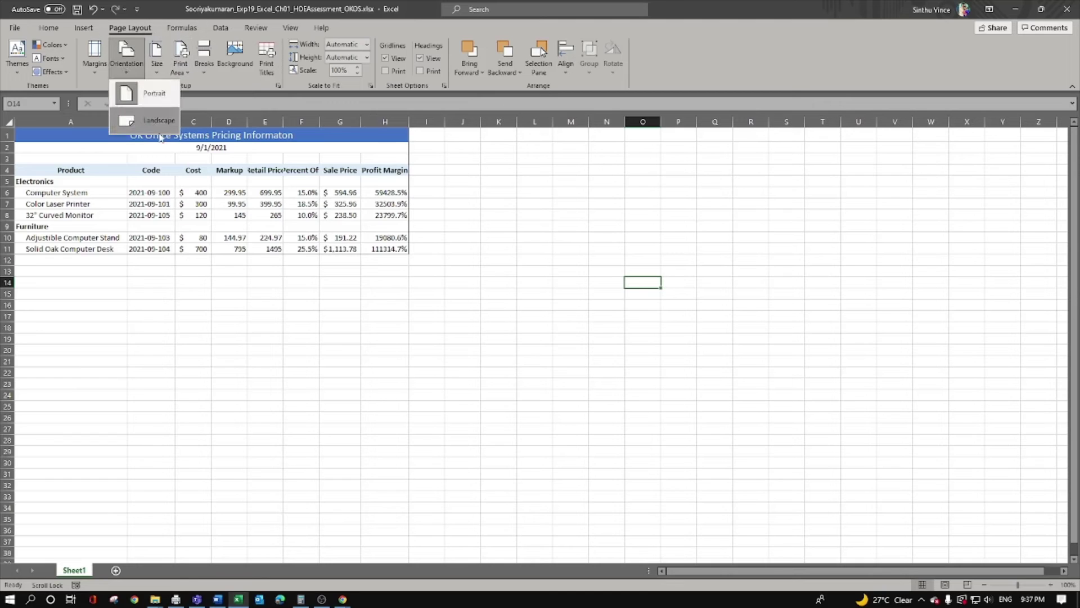
left_click(152, 119)
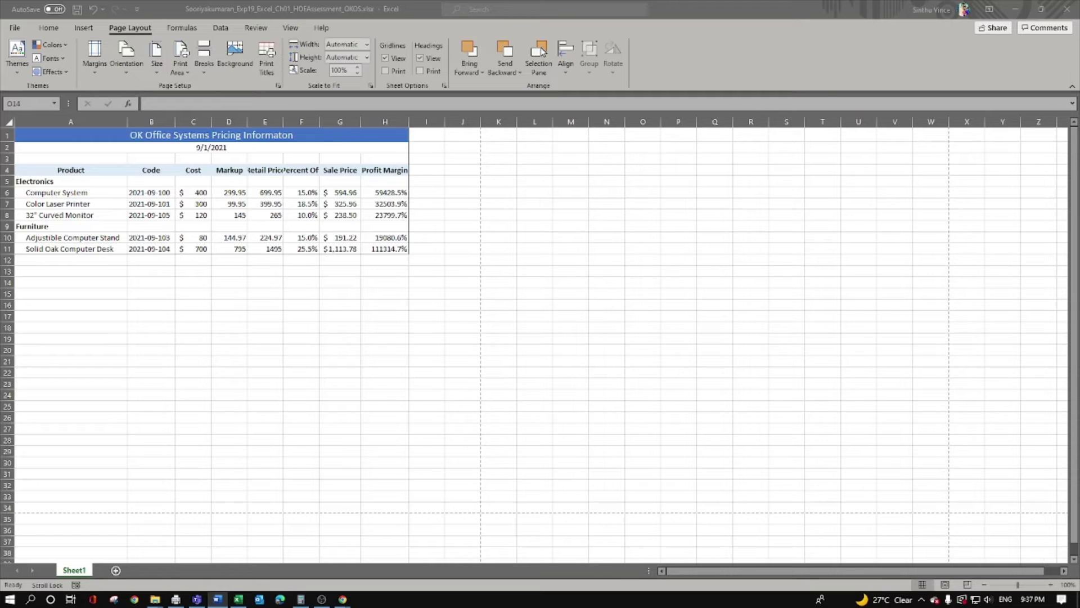
Set the worksheet's top page margin to 1 and center the data horizontally on the page
left_click(102, 67)
left_click(148, 281)
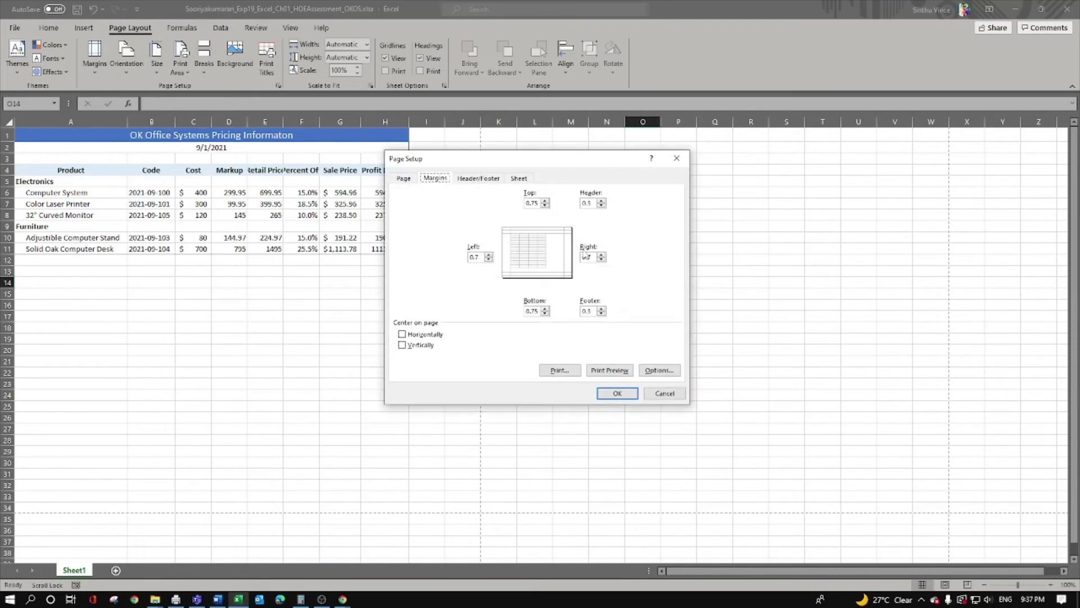
left_click_drag(539, 203, 499, 205)
type("1")
left_click(402, 335)
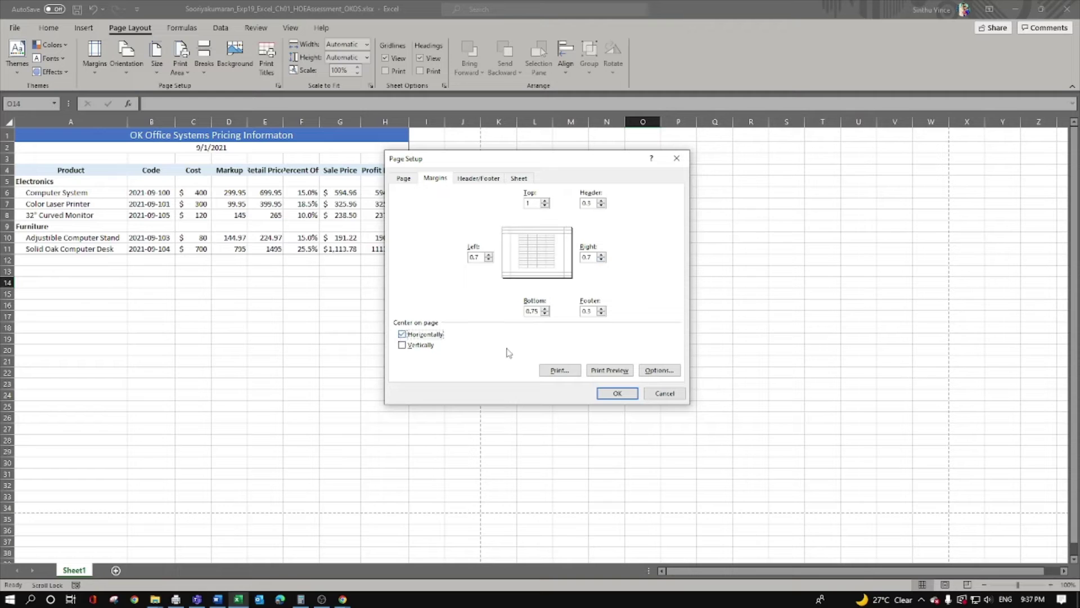
left_click(600, 392)
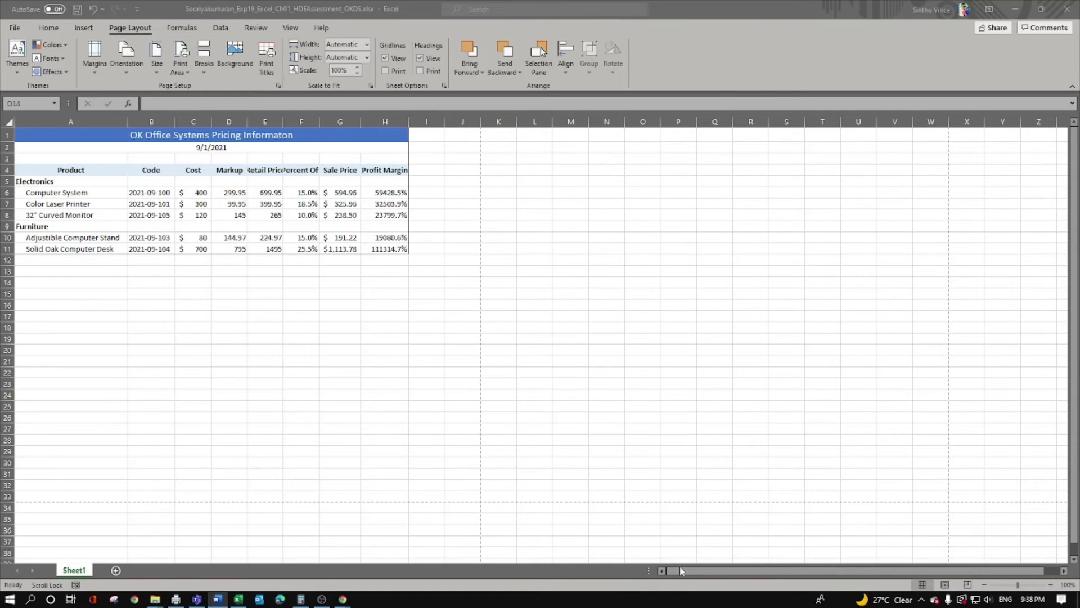
Scale the worksheet to fit 1 page wide by 1 page tall when printed
left_click(90, 66)
left_click(136, 280)
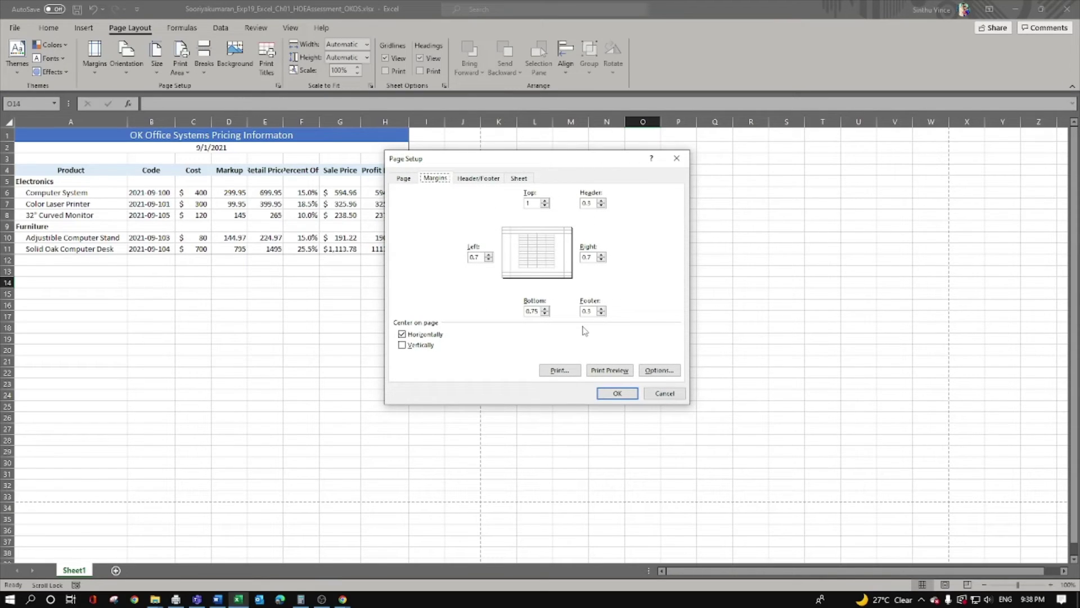
left_click(407, 179)
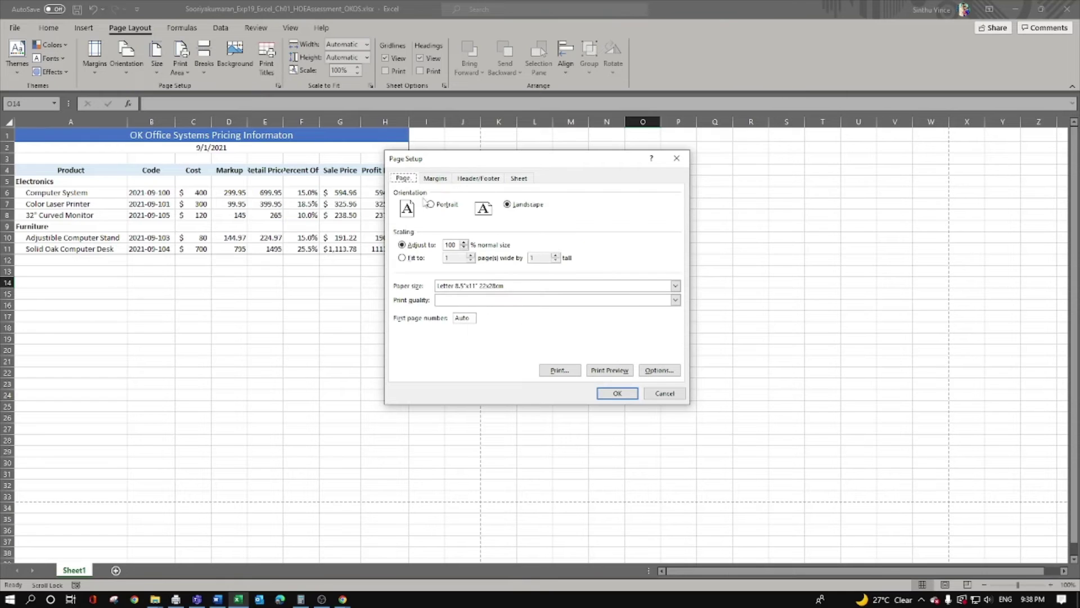
left_click(402, 258)
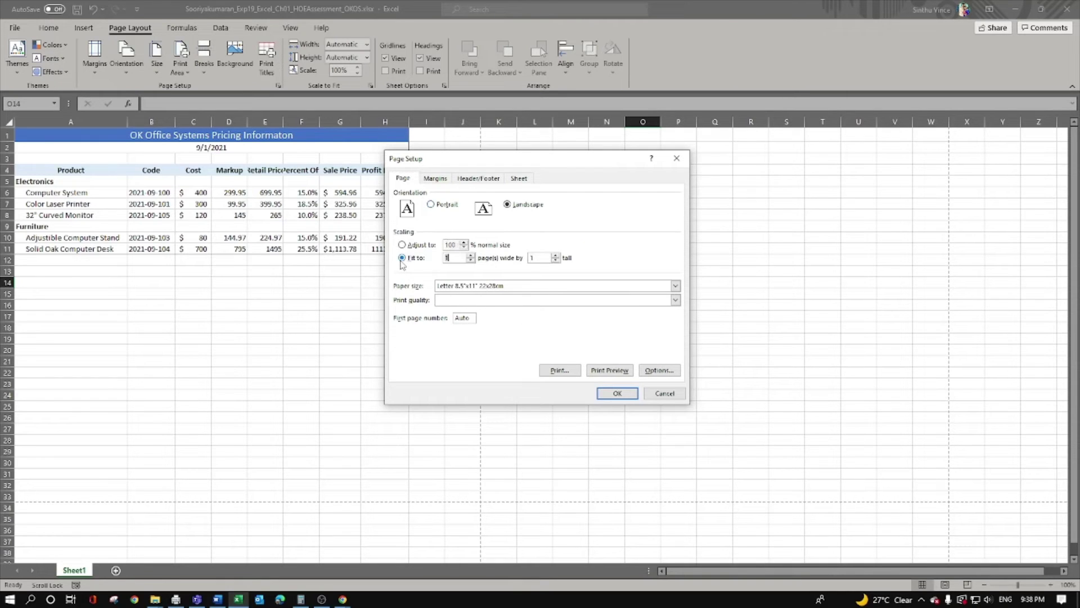
left_click(617, 394)
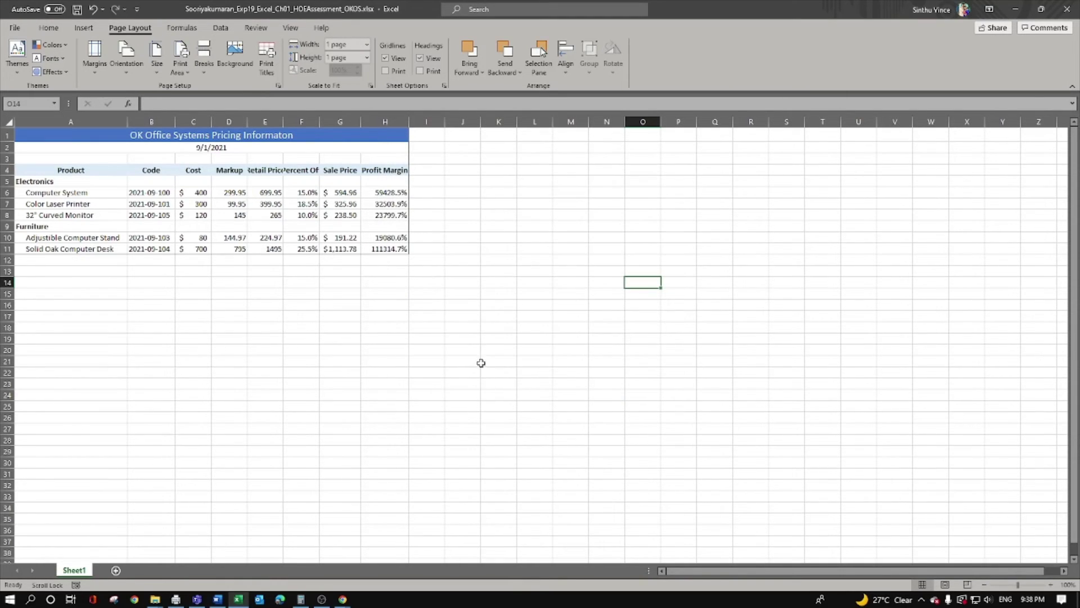
key("alt+Tab")
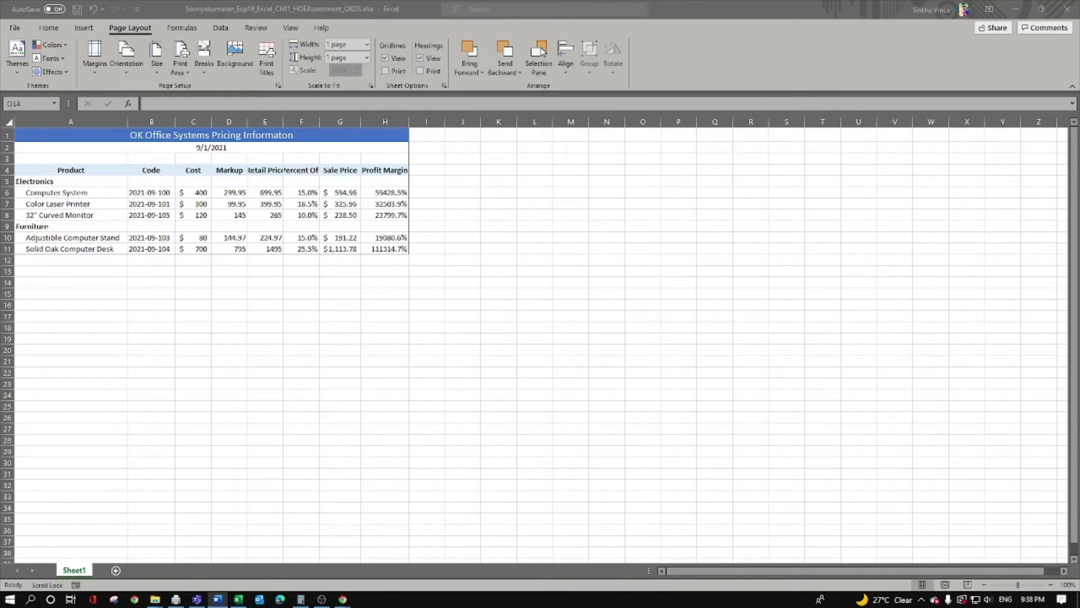
left_click(80, 32)
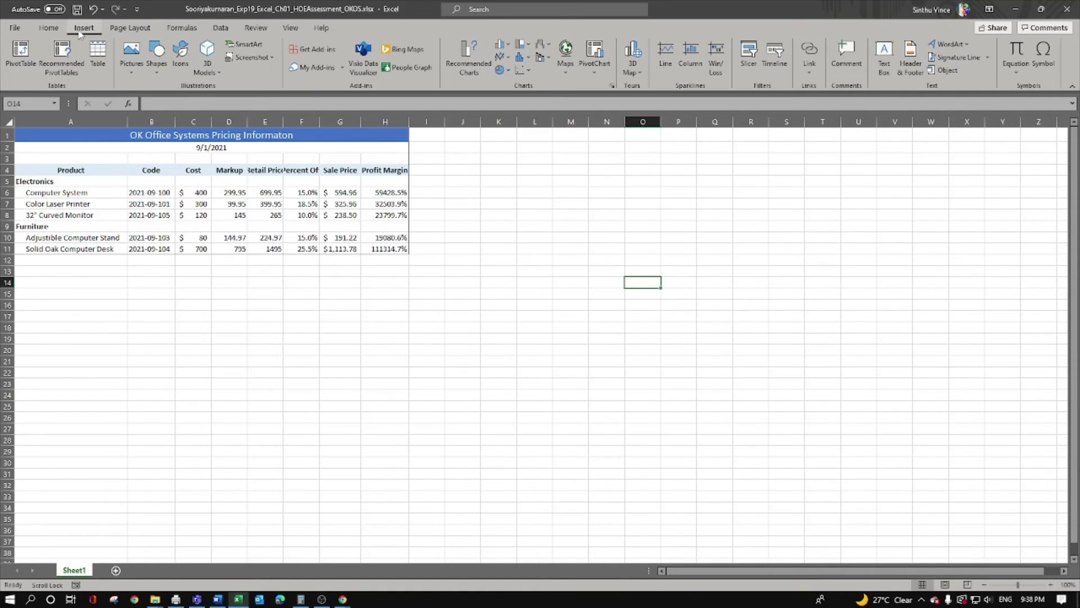
left_click(48, 28)
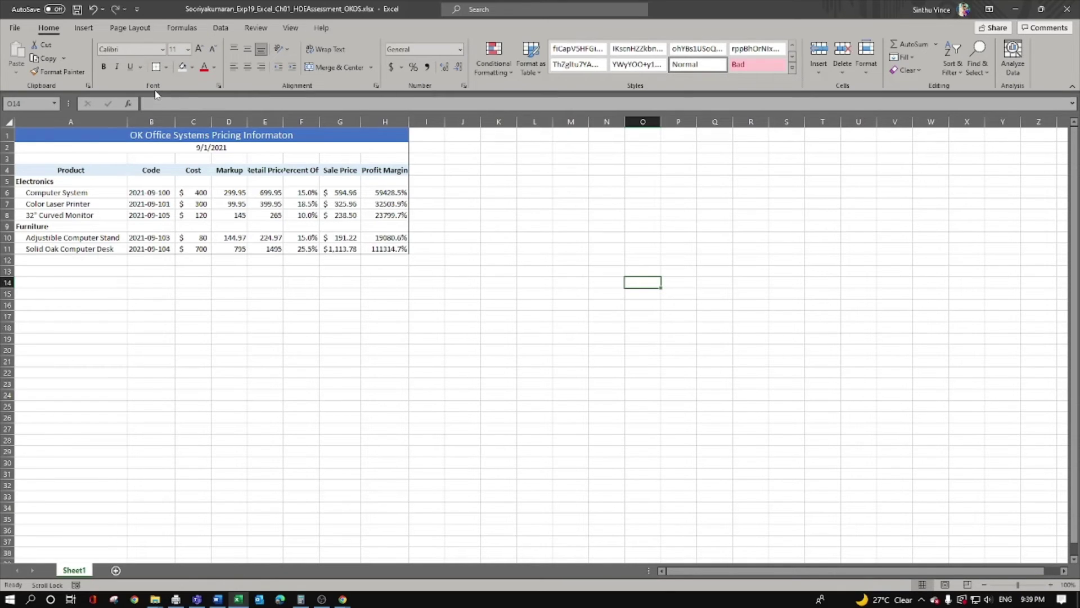
left_click(377, 86)
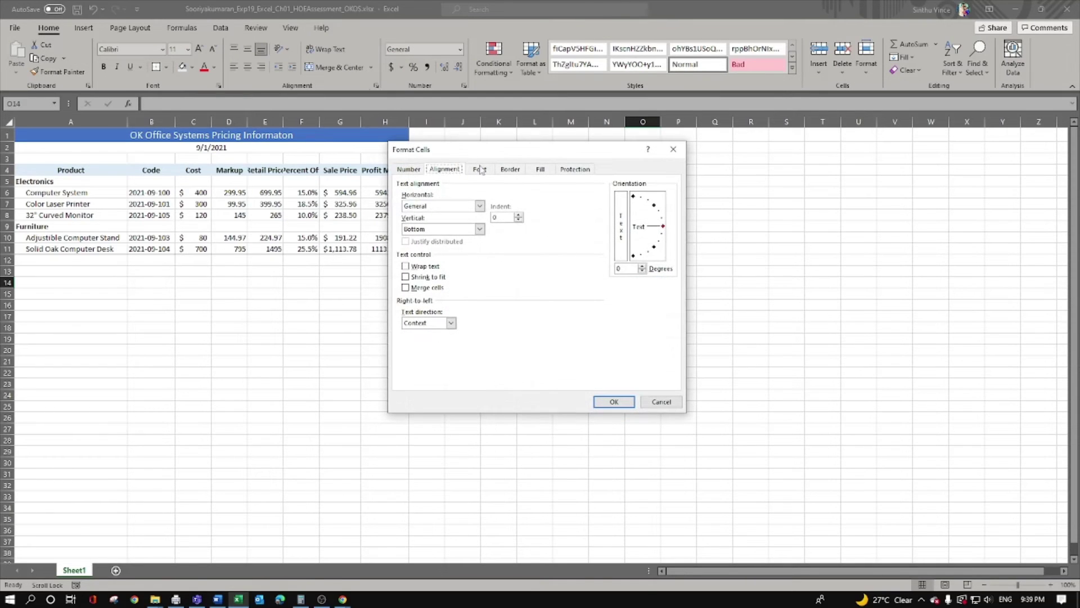
left_click(674, 149)
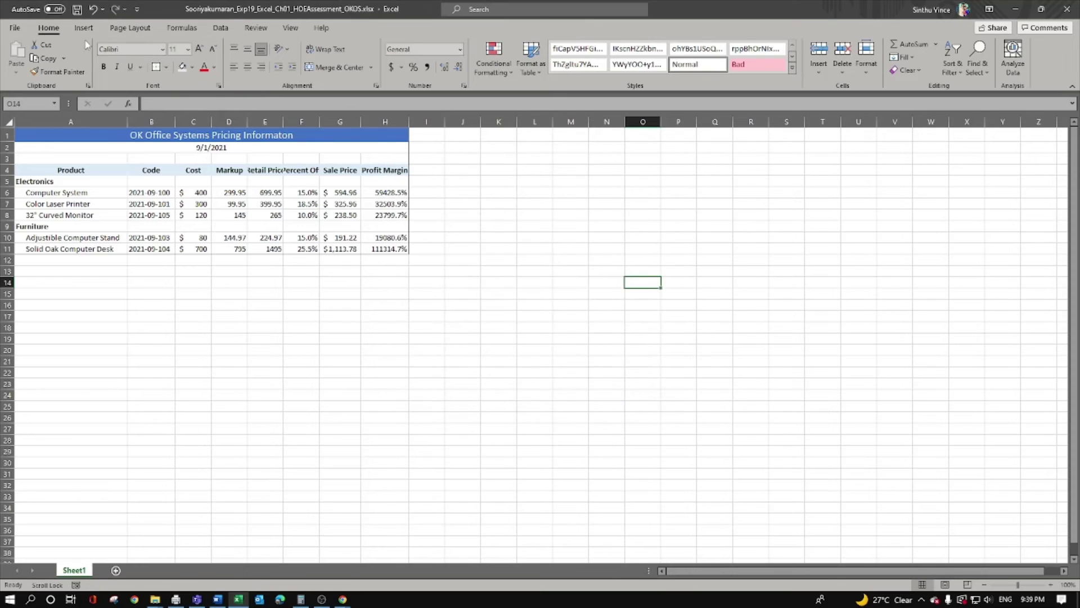
Create a custom footer with "Exploring Series" on the left side, the sheet name code in the center, and the file name code on the right side
left_click(129, 31)
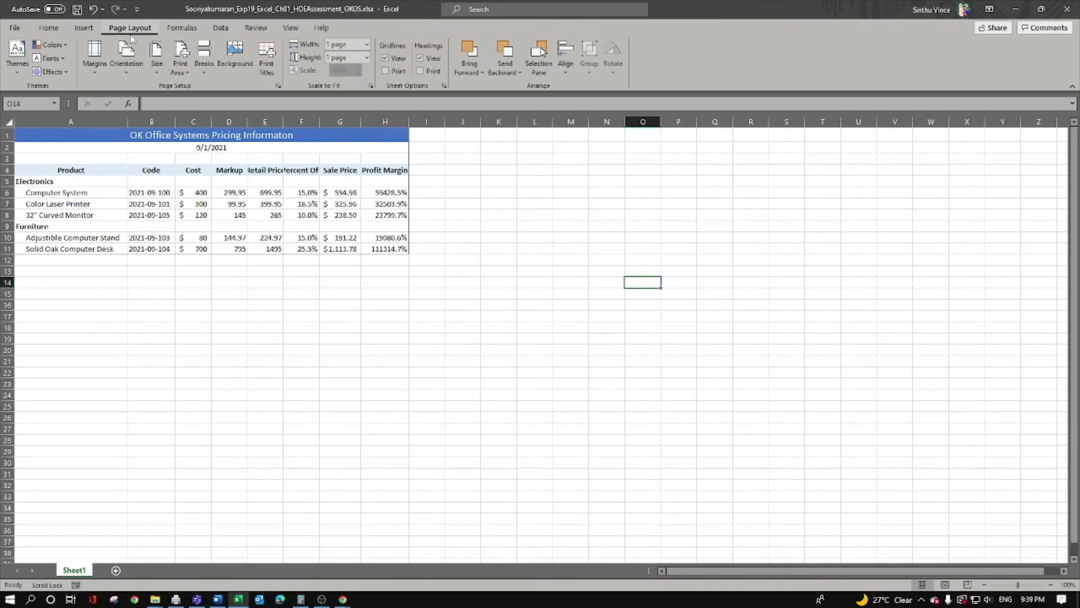
left_click(275, 87)
left_click(478, 178)
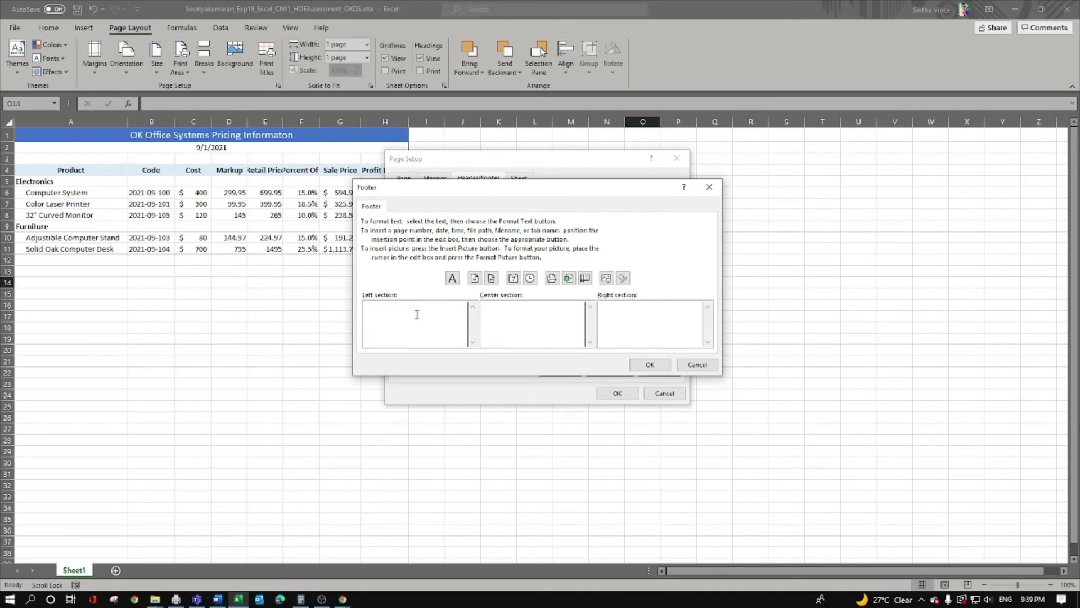
type("Exploring Series")
left_click(588, 278)
left_click(569, 279)
left_click(218, 599)
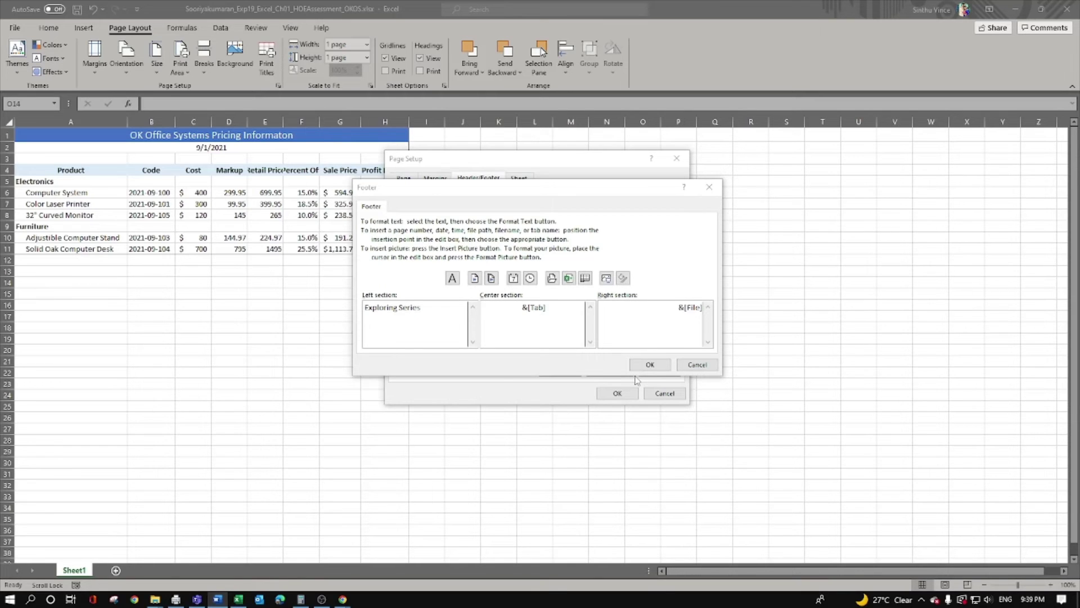
left_click(658, 364)
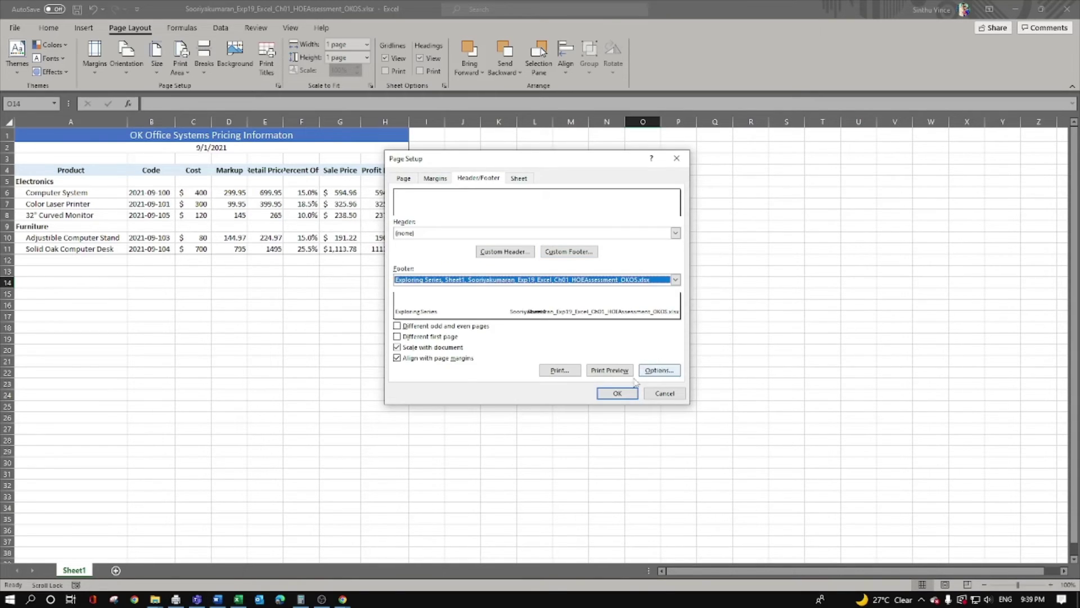
left_click(619, 392)
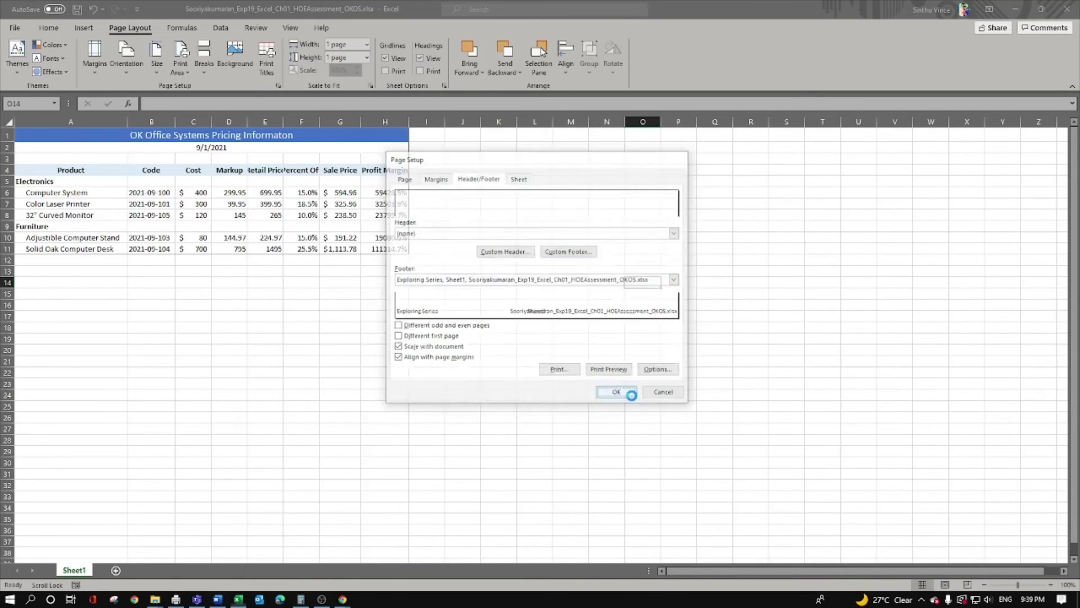
Rename the Sheet1 worksheet as September
right_click(81, 571)
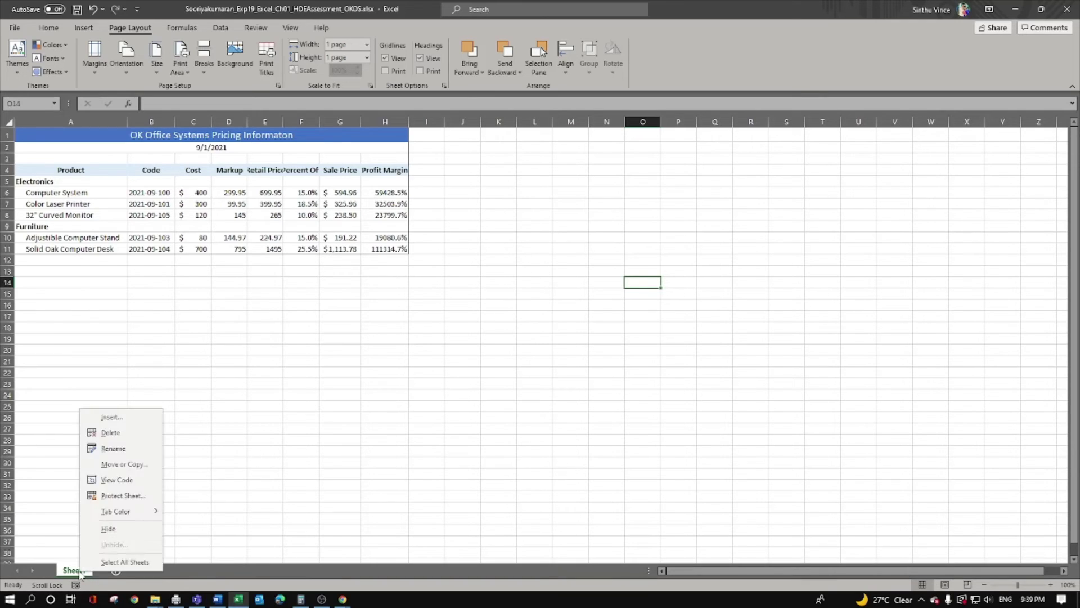
left_click(113, 448)
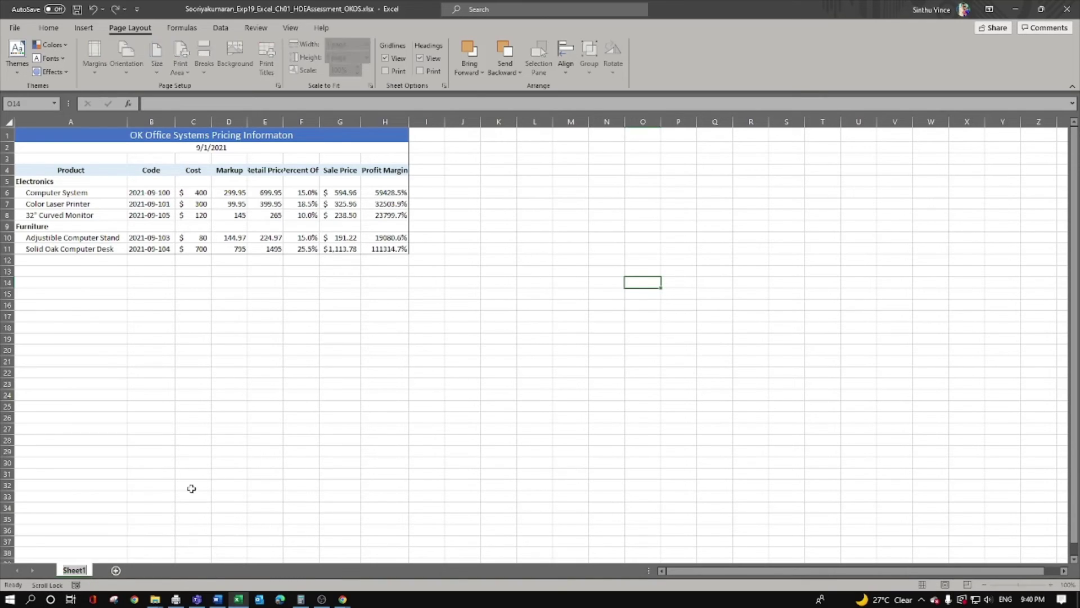
type("September")
key("Return")
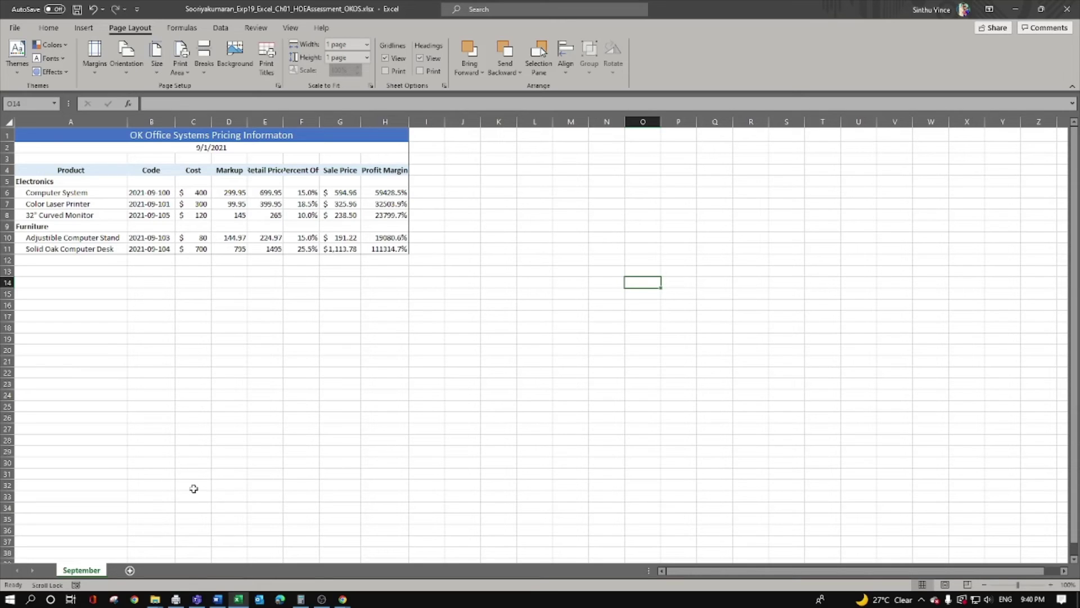
Create a copy of the September worksheet and place it before the original
right_click(80, 570)
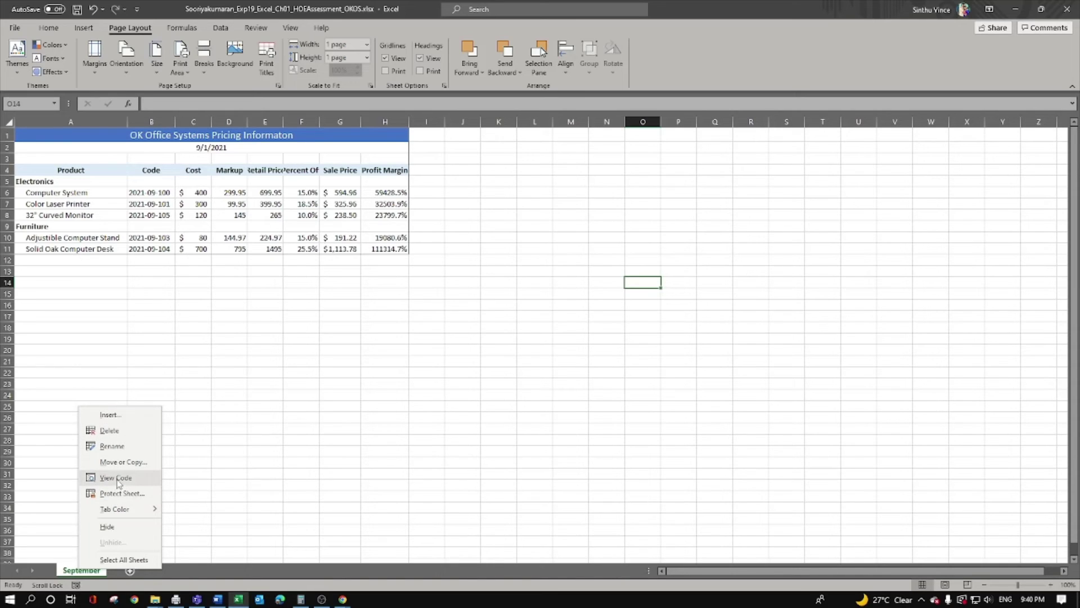
left_click(149, 465)
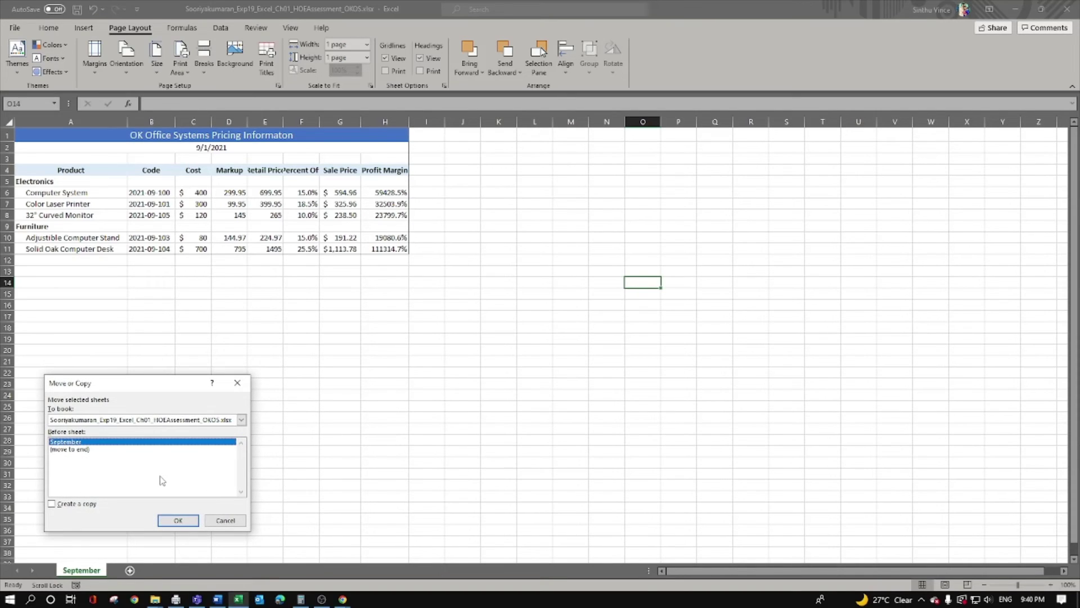
left_click(52, 504)
left_click(175, 520)
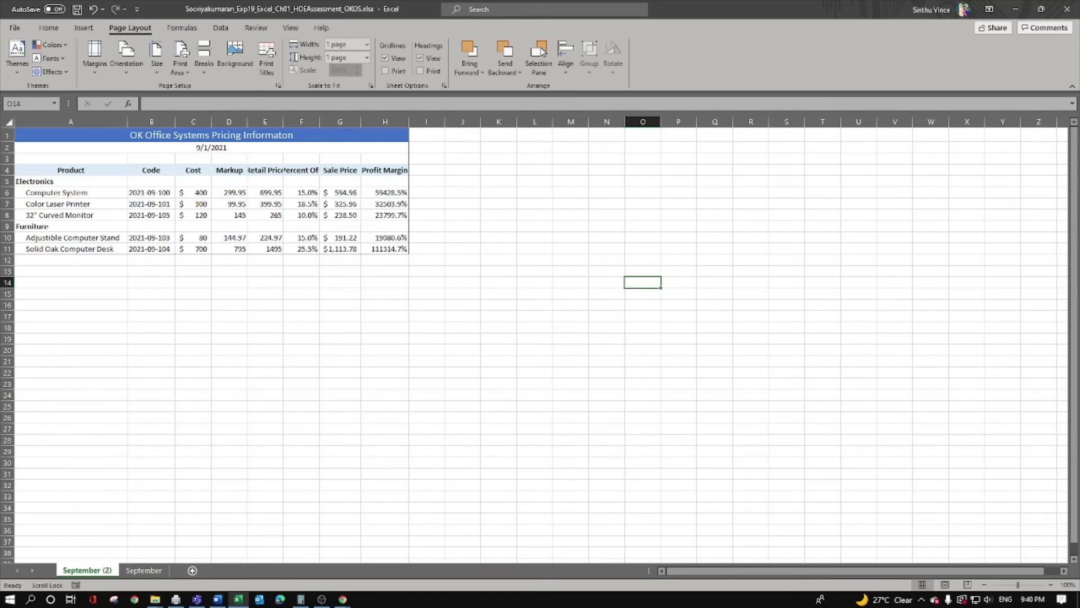
Rename the copied September worksheet as Formulas
key("alt+Tab")
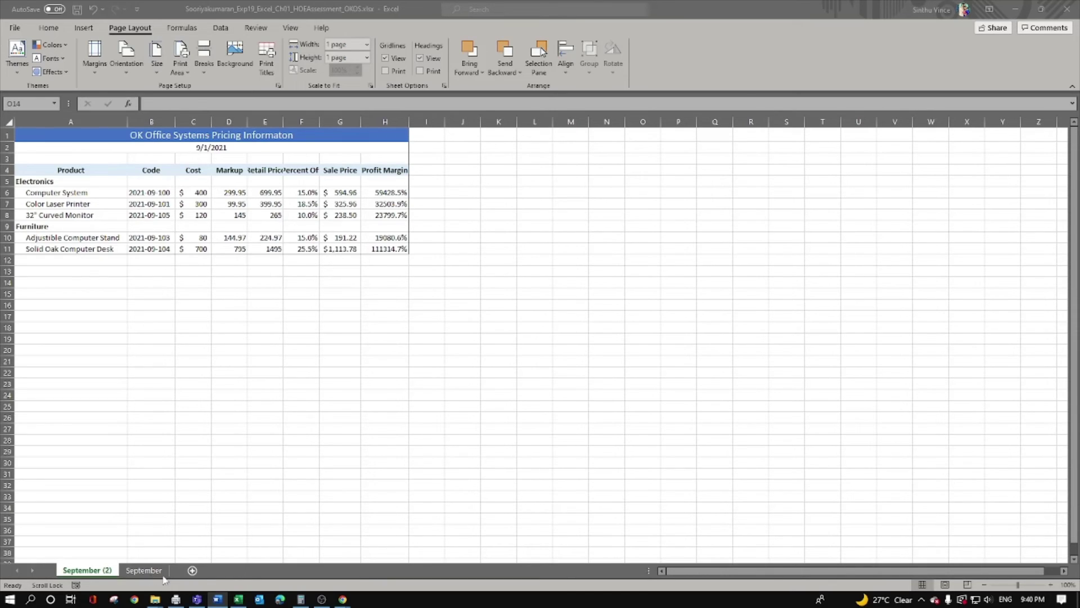
left_click(96, 570)
right_click(96, 571)
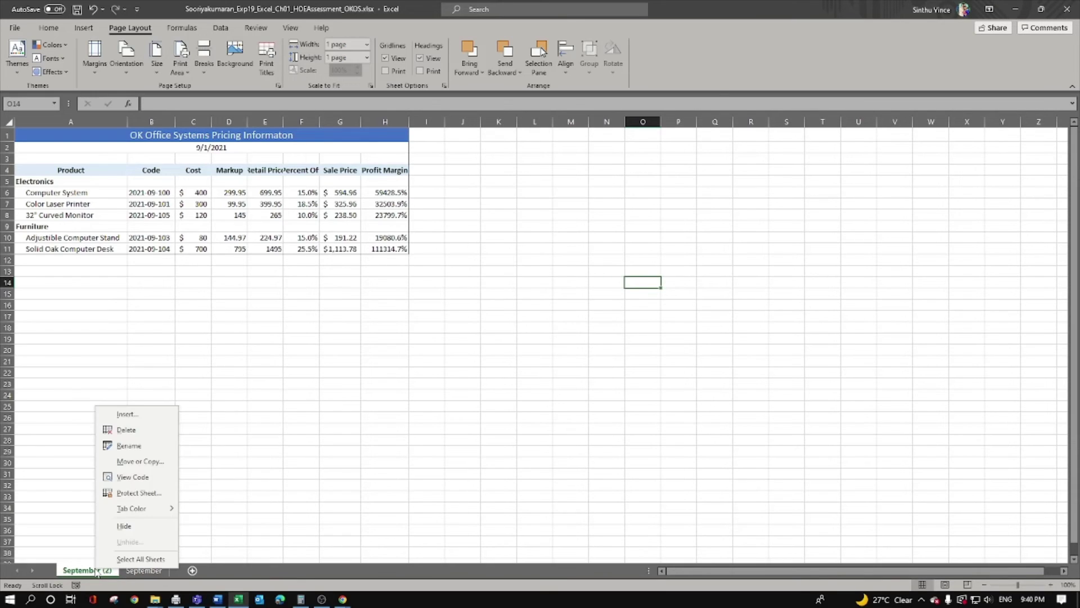
left_click(129, 444)
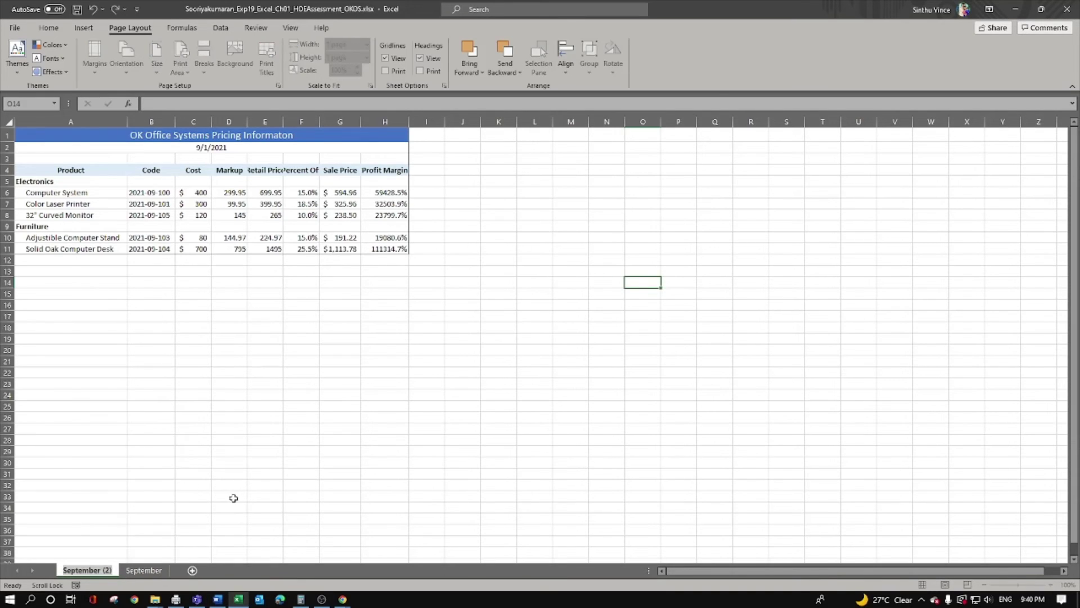
type("Formul")
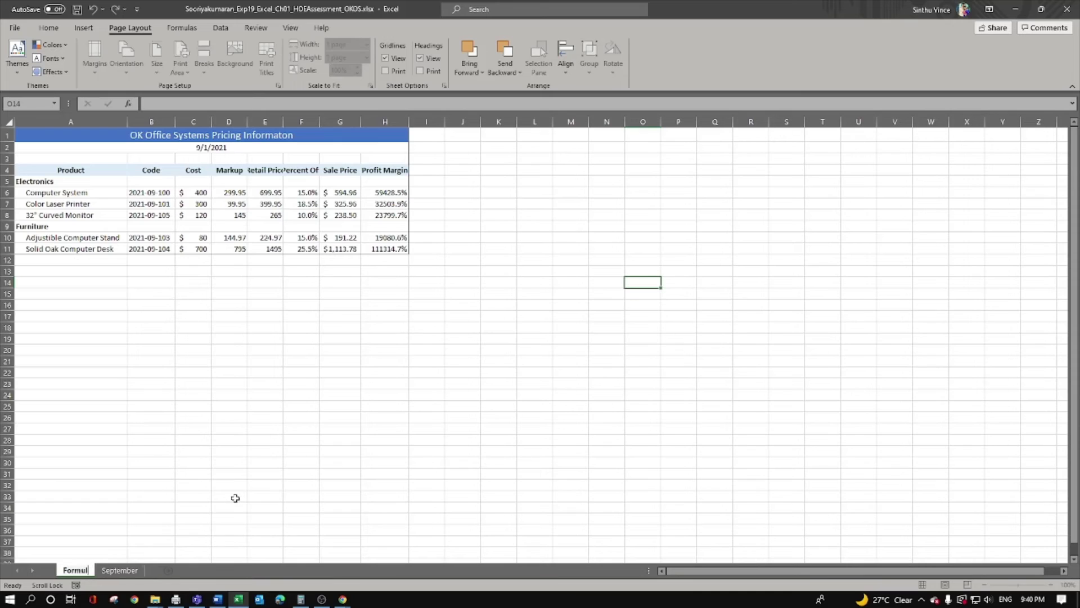
type("as")
key("Return")
left_click(241, 504)
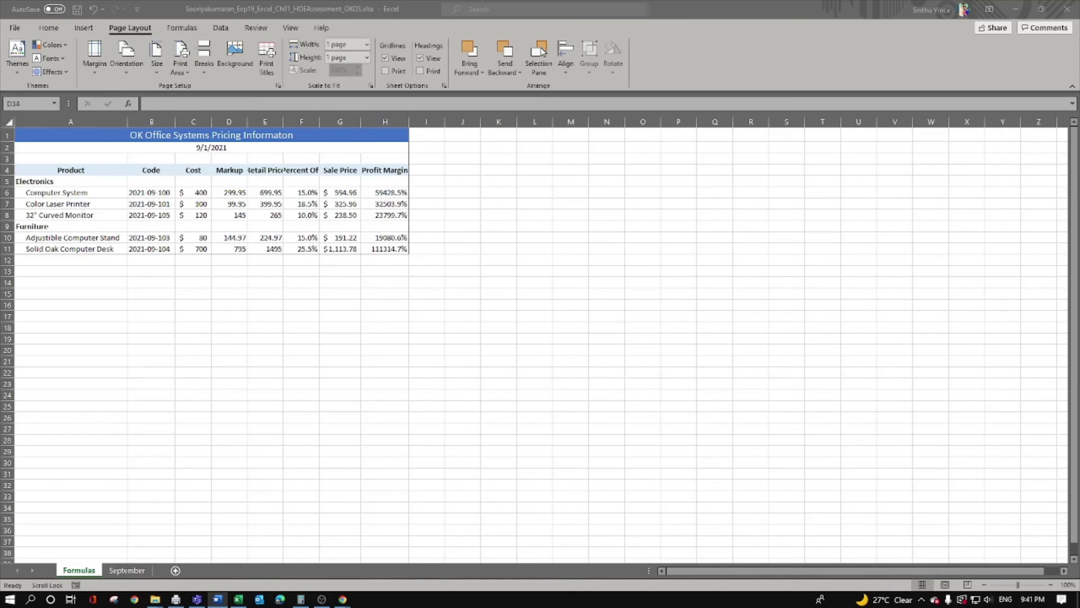
left_click(82, 572)
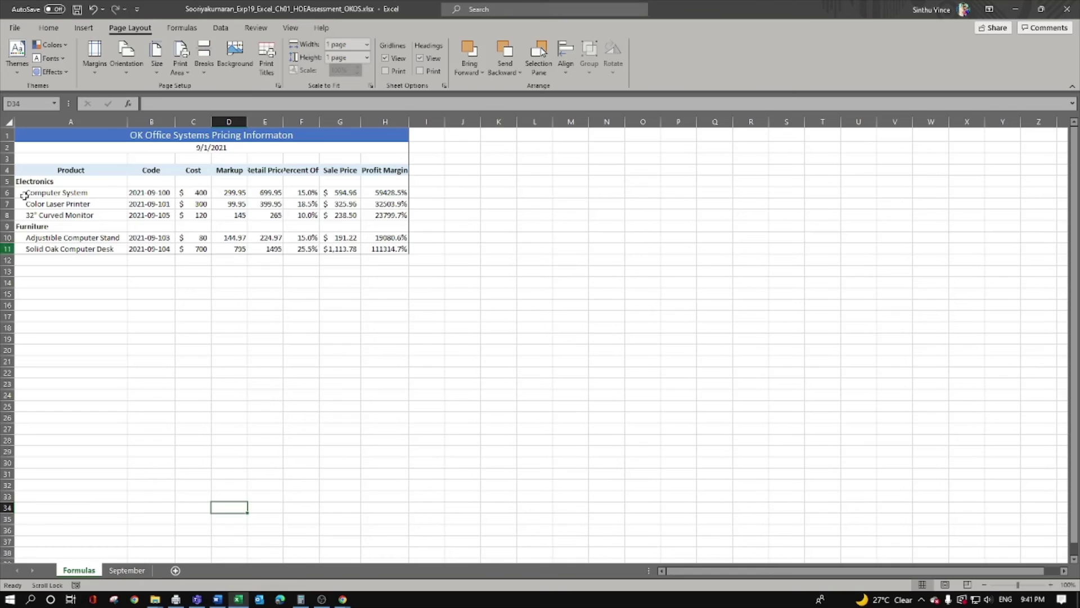
left_click(189, 29)
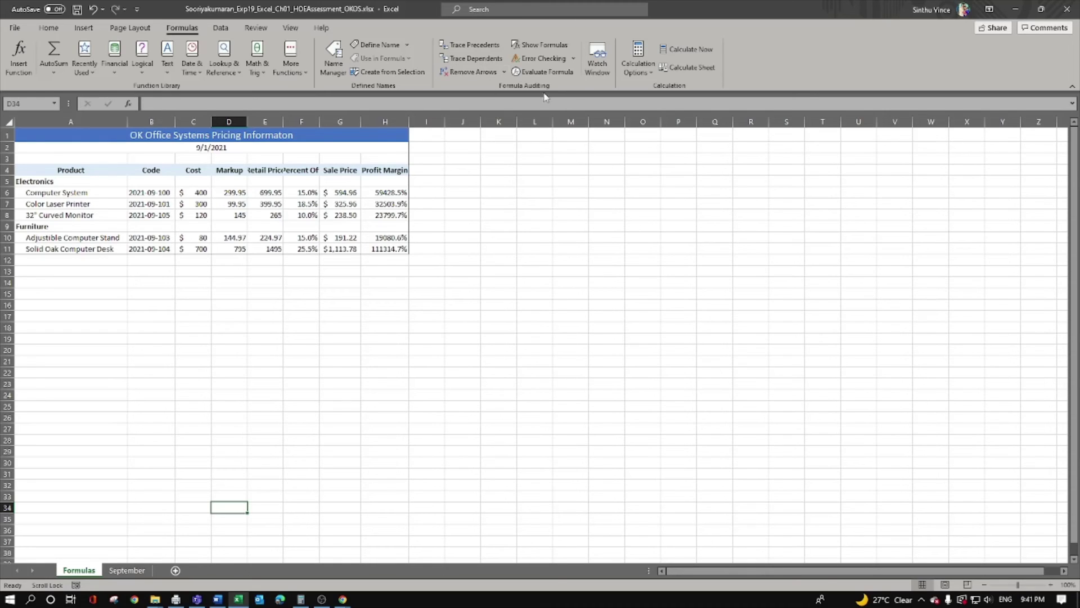
left_click(543, 72)
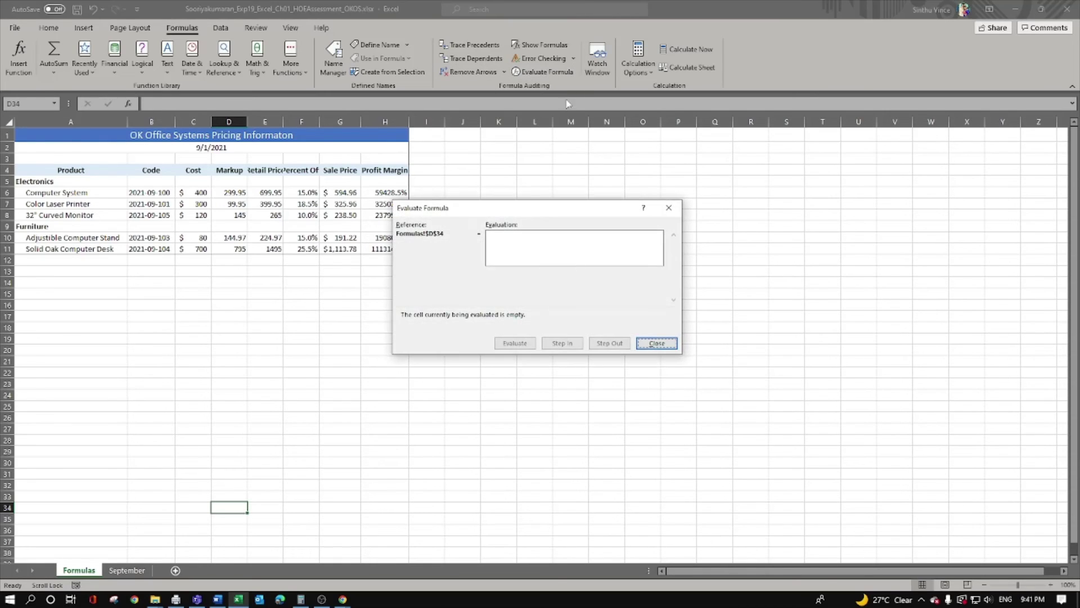
left_click(659, 341)
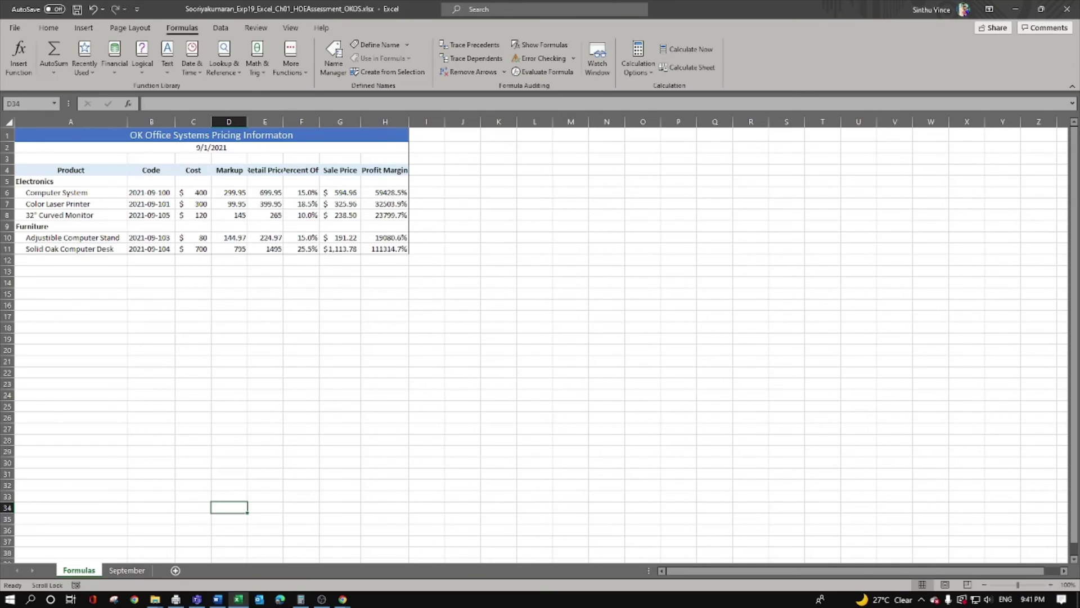
Examine the Financial functions offered by Insert Function for cell D34 of the Formulas sheet
key("alt+Tab")
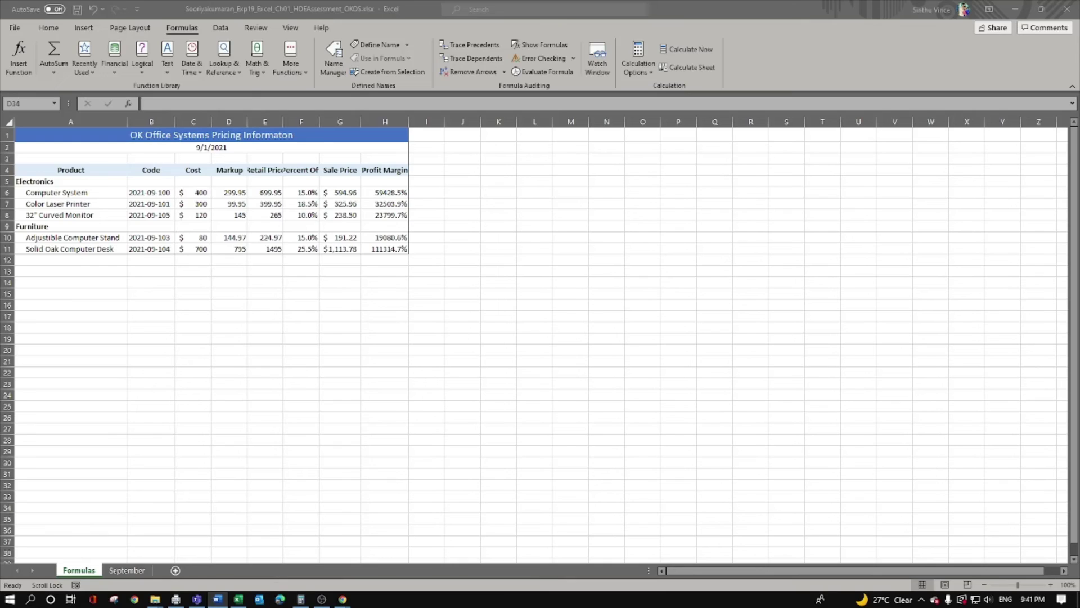
left_click(182, 29)
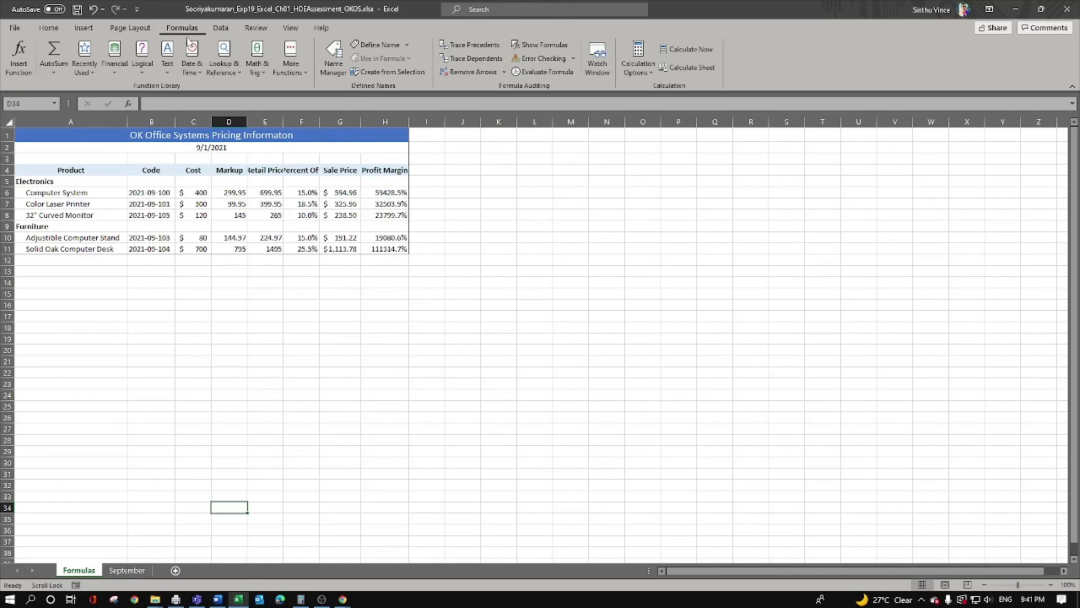
left_click(20, 56)
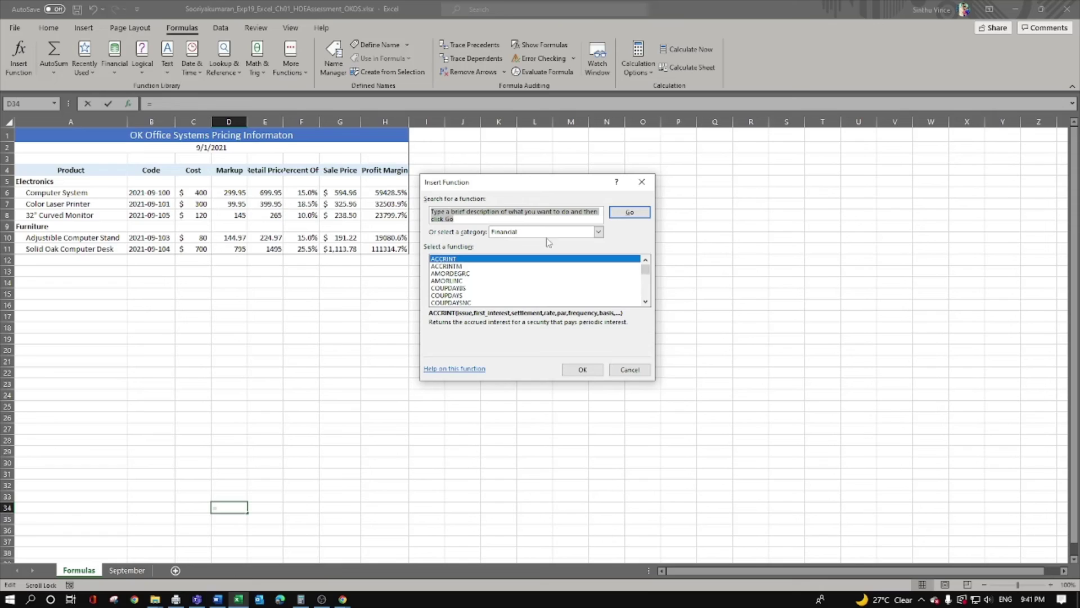
scroll(464, 288, "down", 2)
scroll(464, 289, "down", 5)
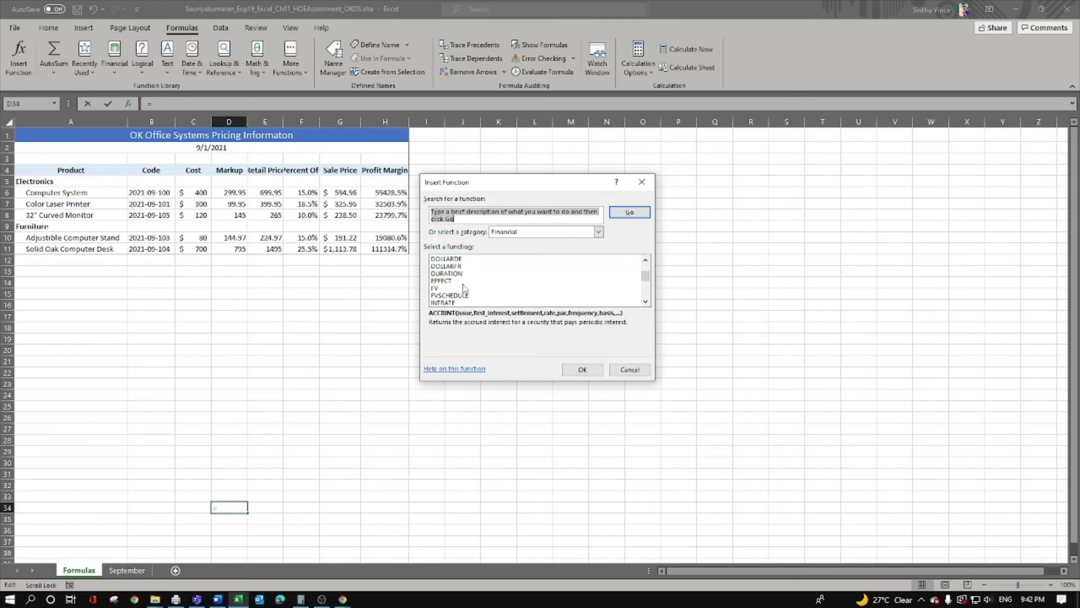
scroll(467, 290, "down", 9)
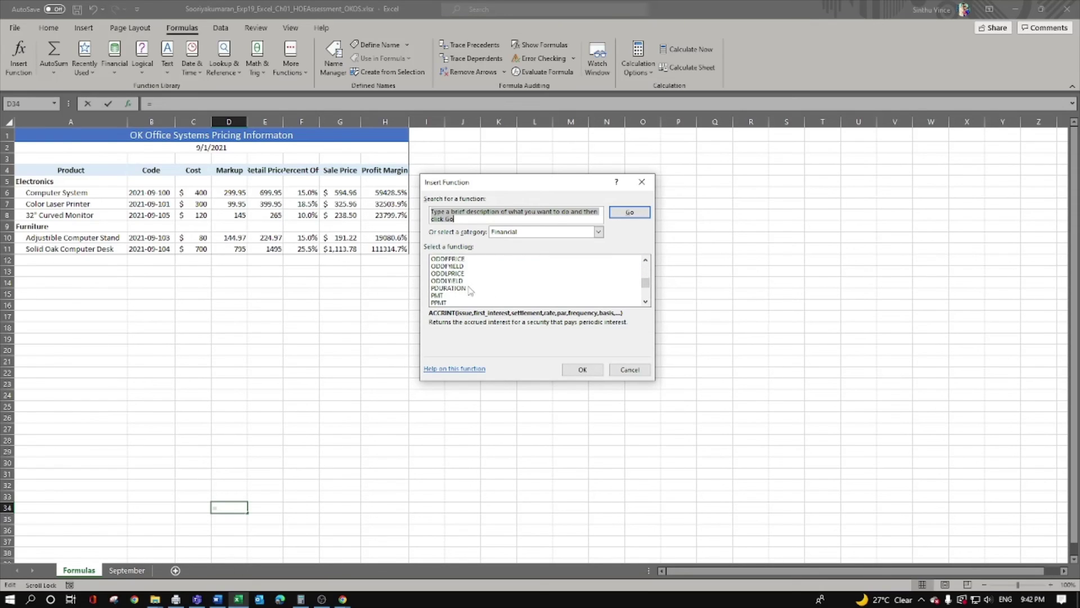
scroll(473, 295, "down", 1)
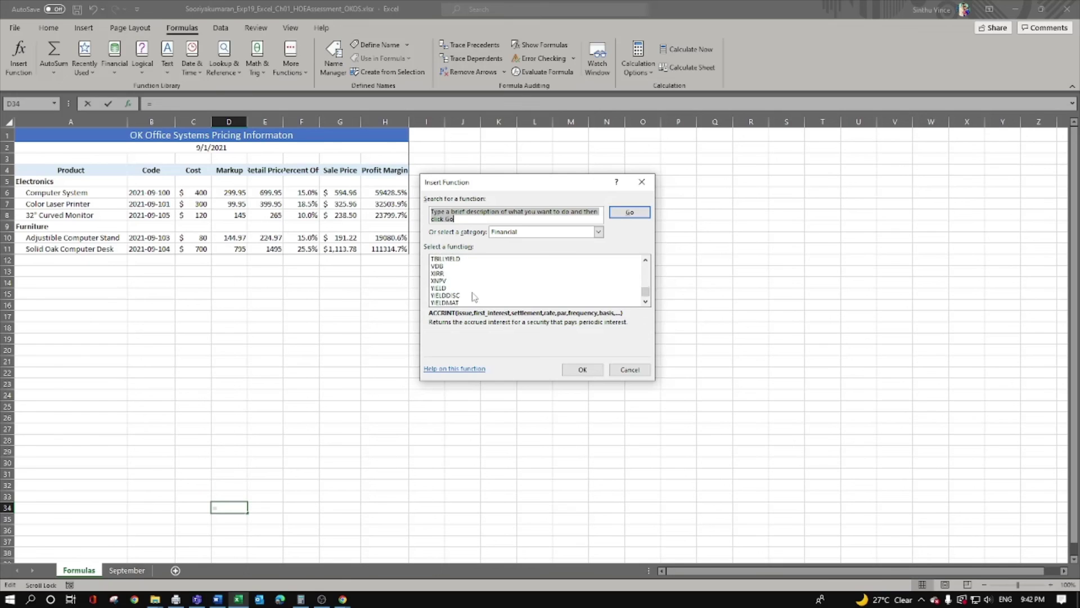
scroll(474, 296, "up", 2)
scroll(472, 297, "up", 8)
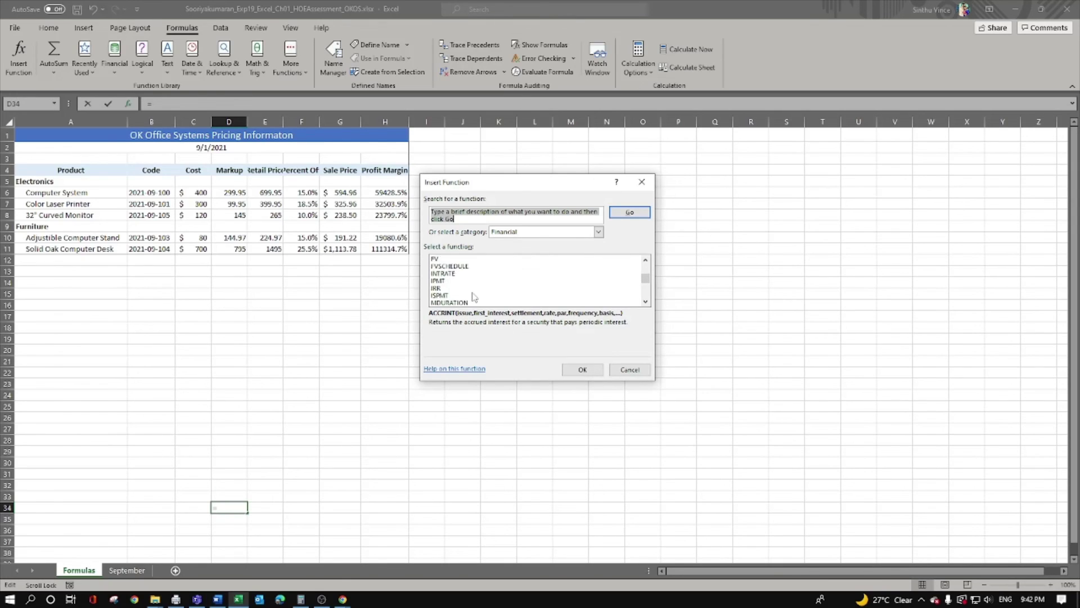
scroll(473, 296, "up", 1)
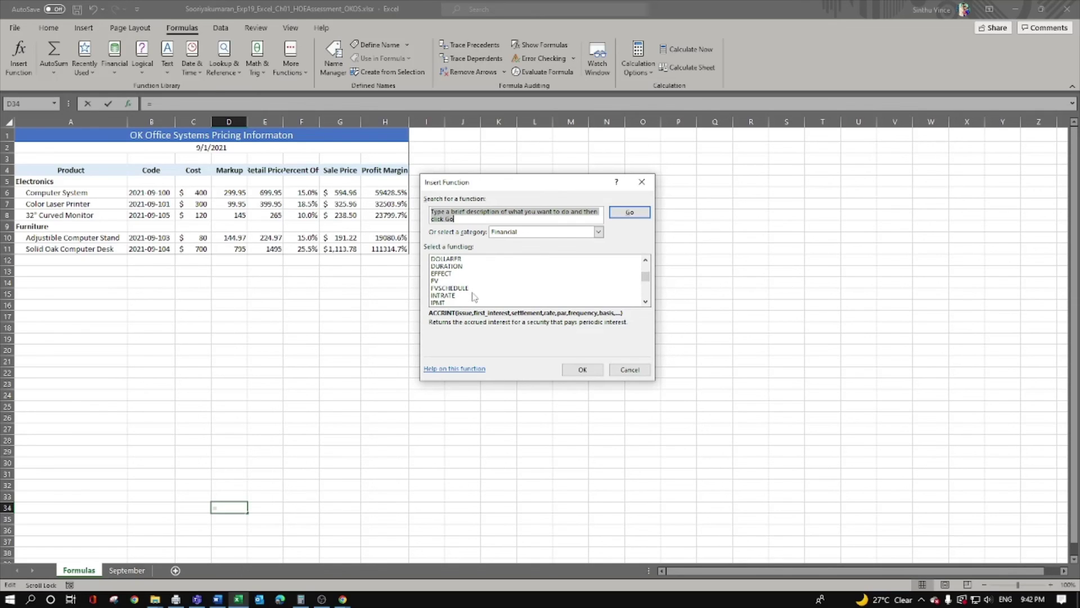
scroll(474, 297, "up", 1)
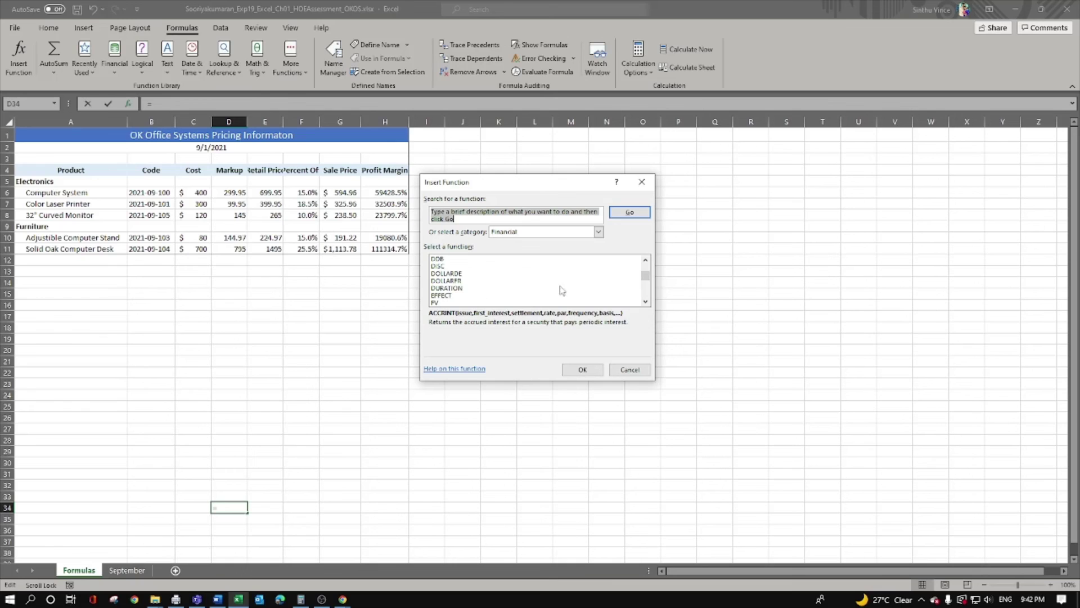
left_click(583, 370)
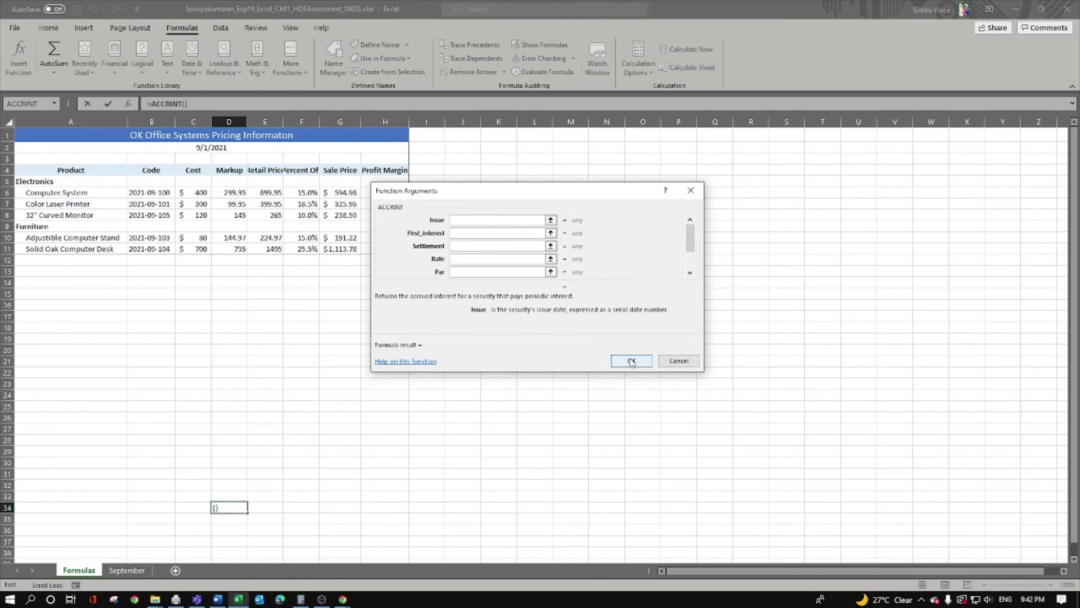
left_click(625, 359)
left_click(569, 361)
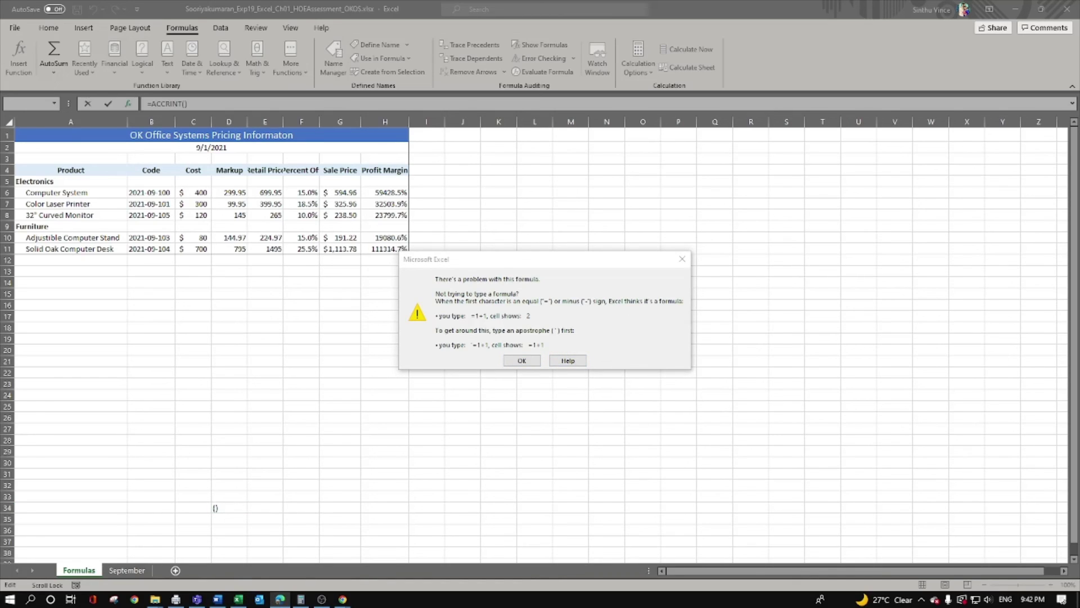
left_click(681, 259)
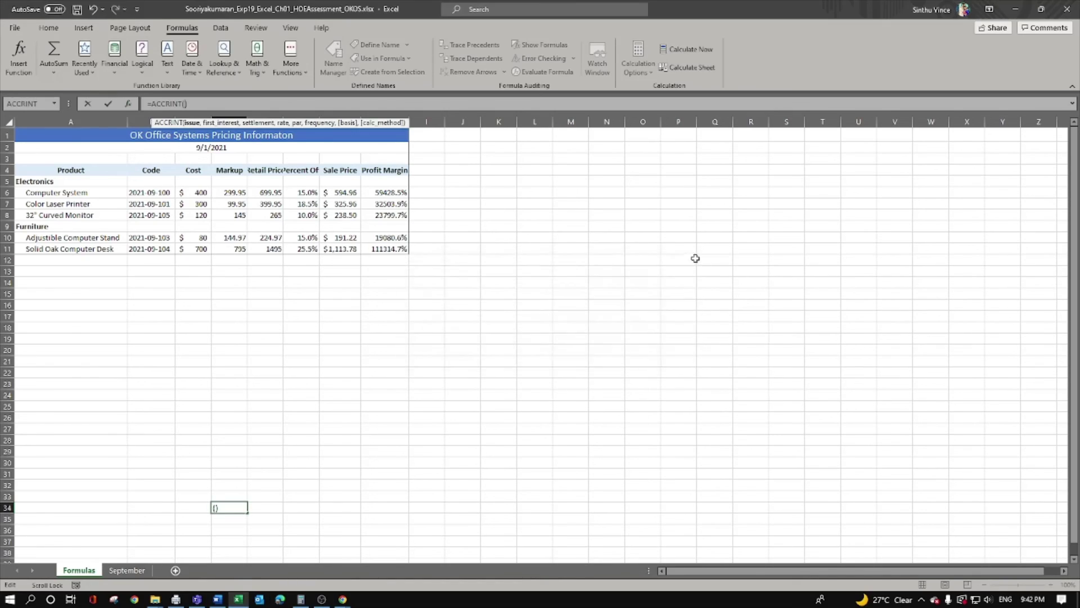
left_click(477, 261)
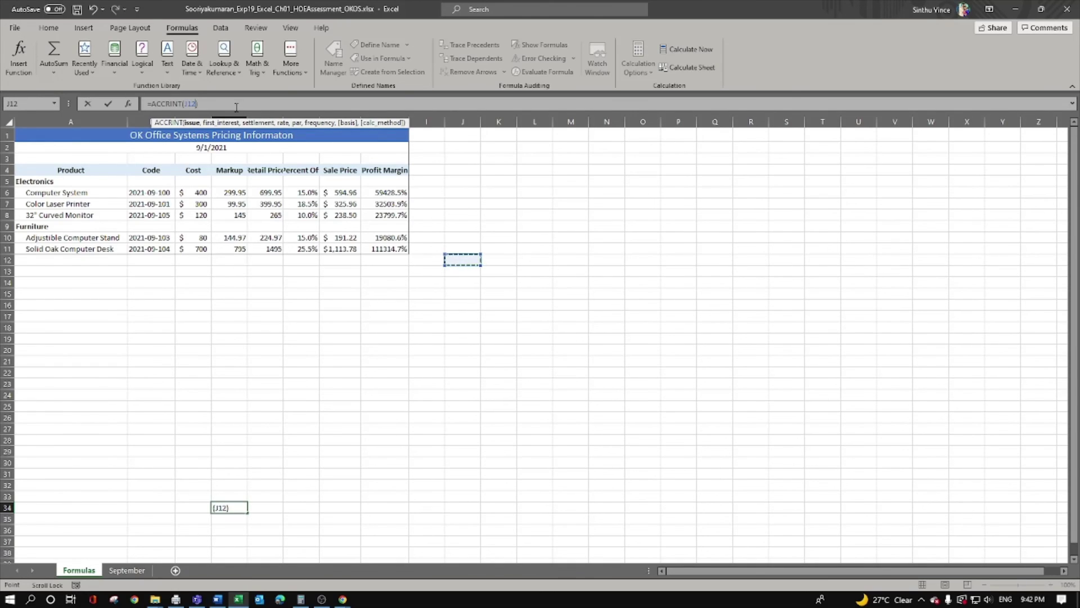
key("BackSpace")
key("BackSpace")
key("BackSpace")
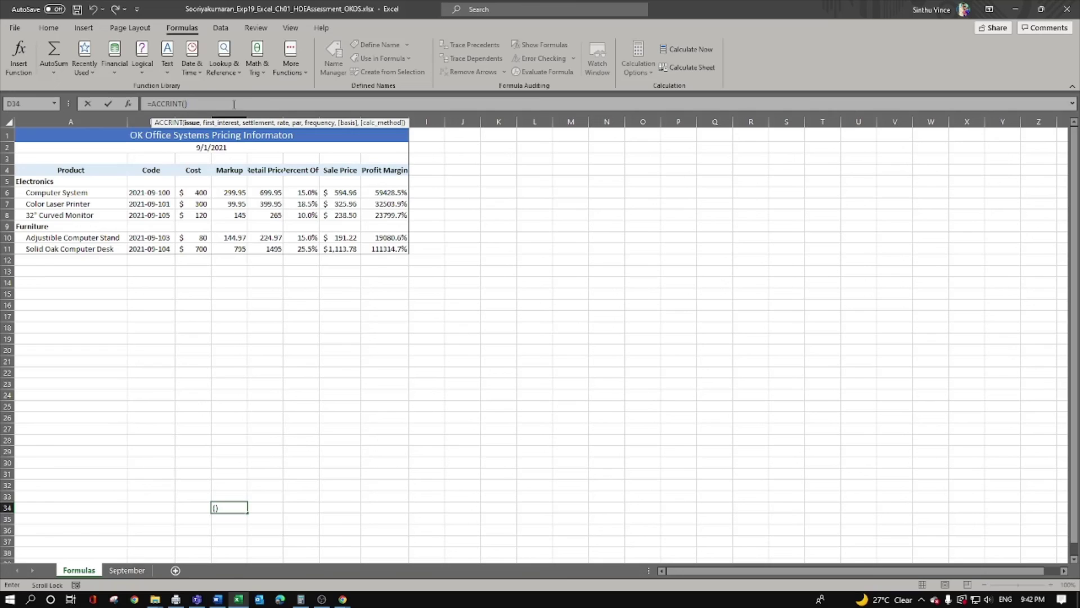
type("J12")
key("ctrl+z")
key("ctrl+y")
key("ctrl+z")
key("ctrl+z")
left_click(224, 509)
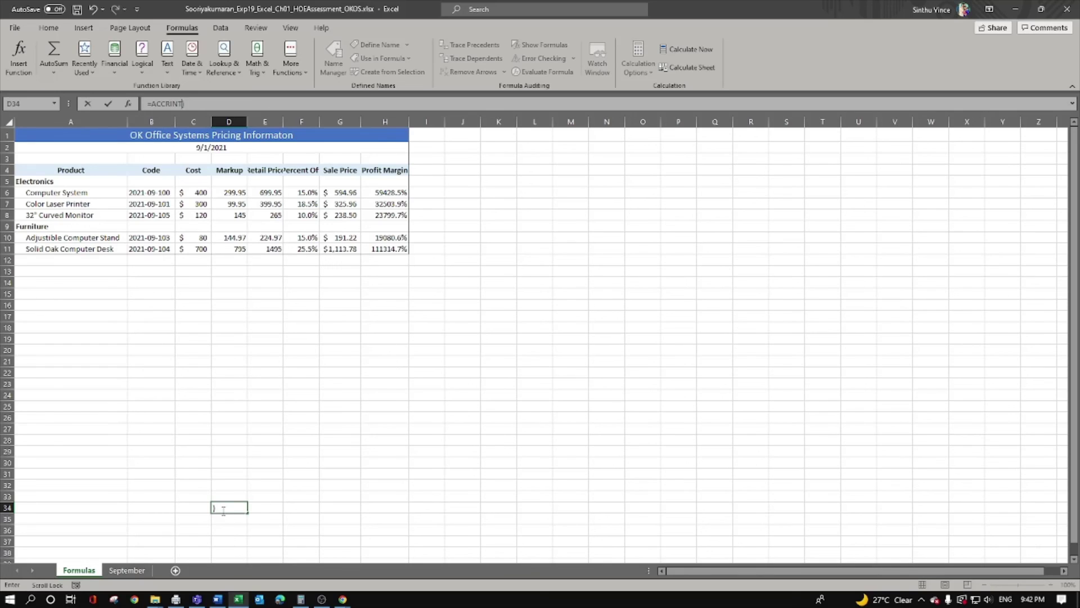
key("Escape")
left_click(304, 474)
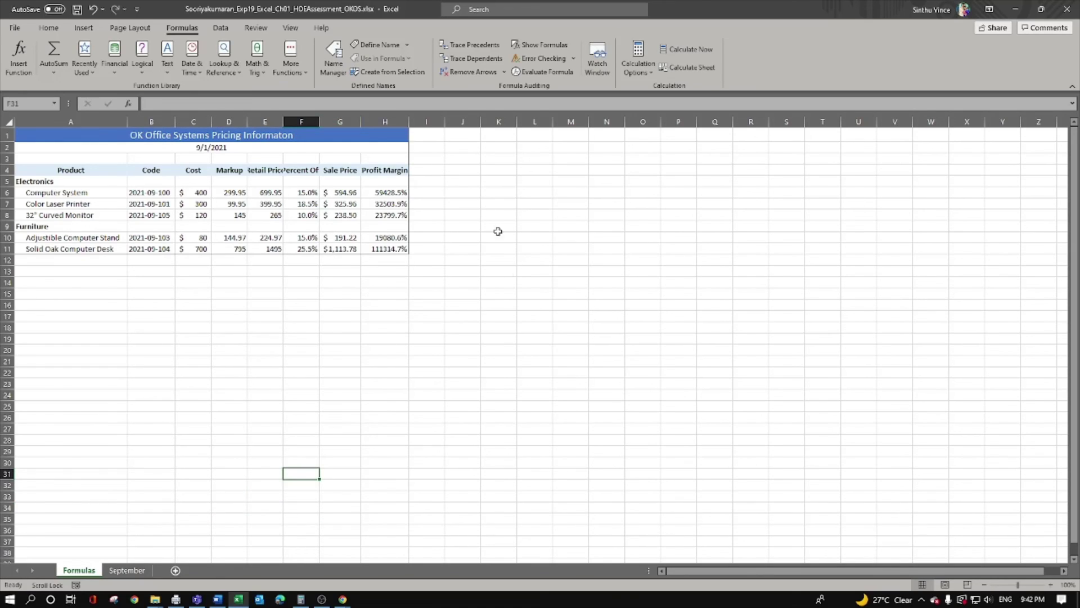
left_click(503, 282)
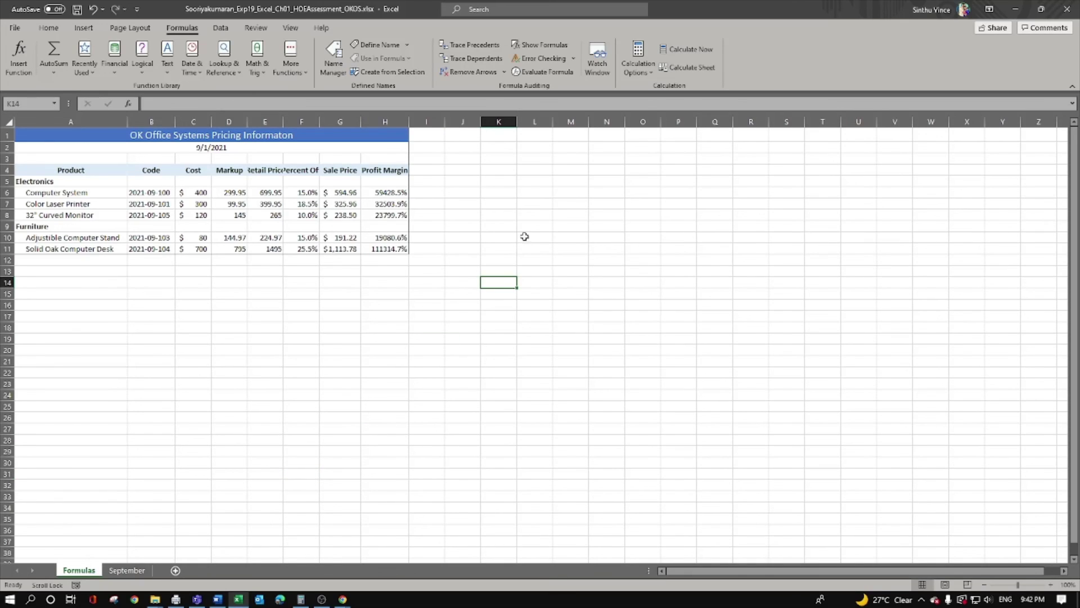
Look through the function library categories, including AutoSum, Recently Used, Financial, Logical, Text, Date & Time, Lookup & Reference and Math & Trig
left_click(54, 73)
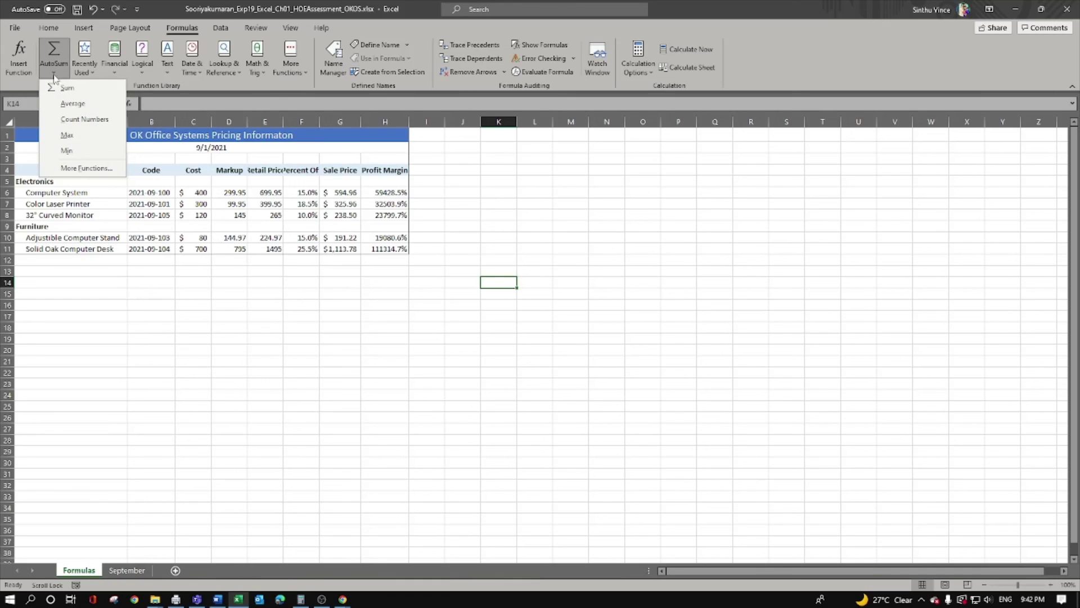
left_click(84, 168)
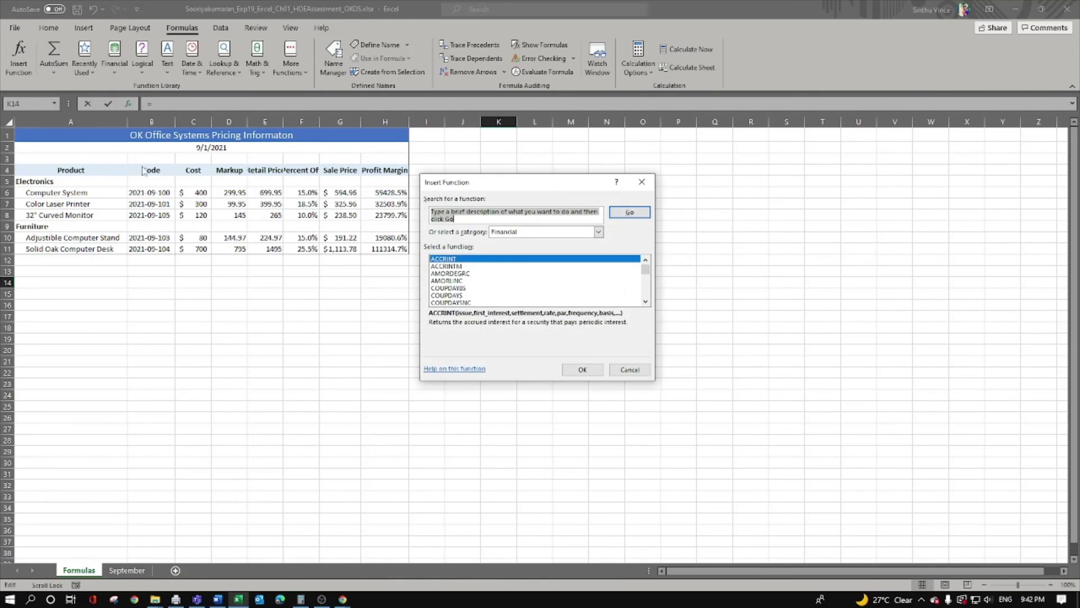
scroll(510, 274, "down", 4)
scroll(510, 274, "down", 3)
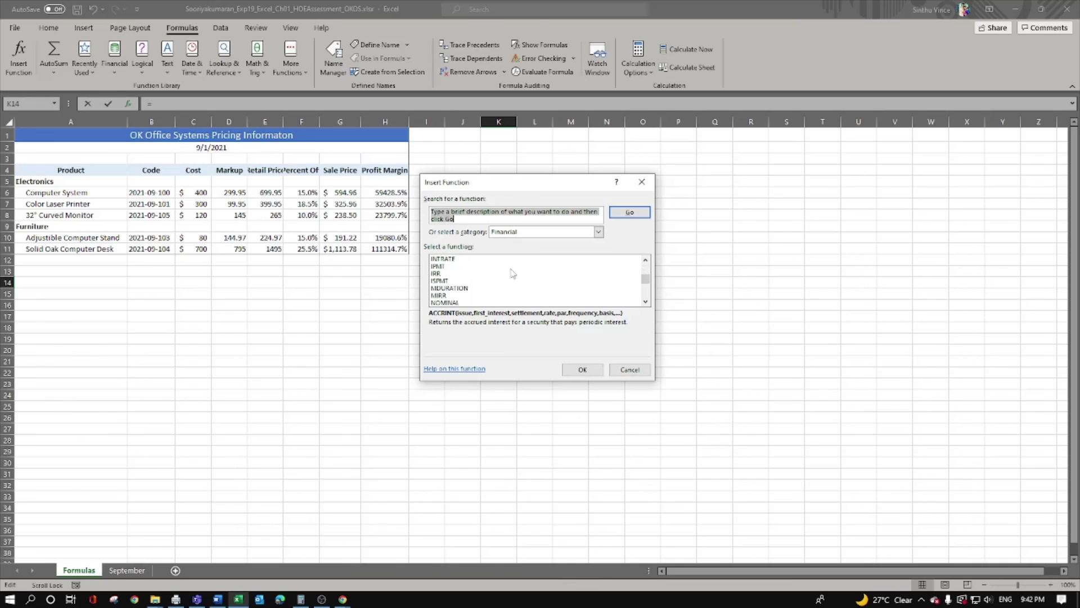
scroll(512, 274, "down", 9)
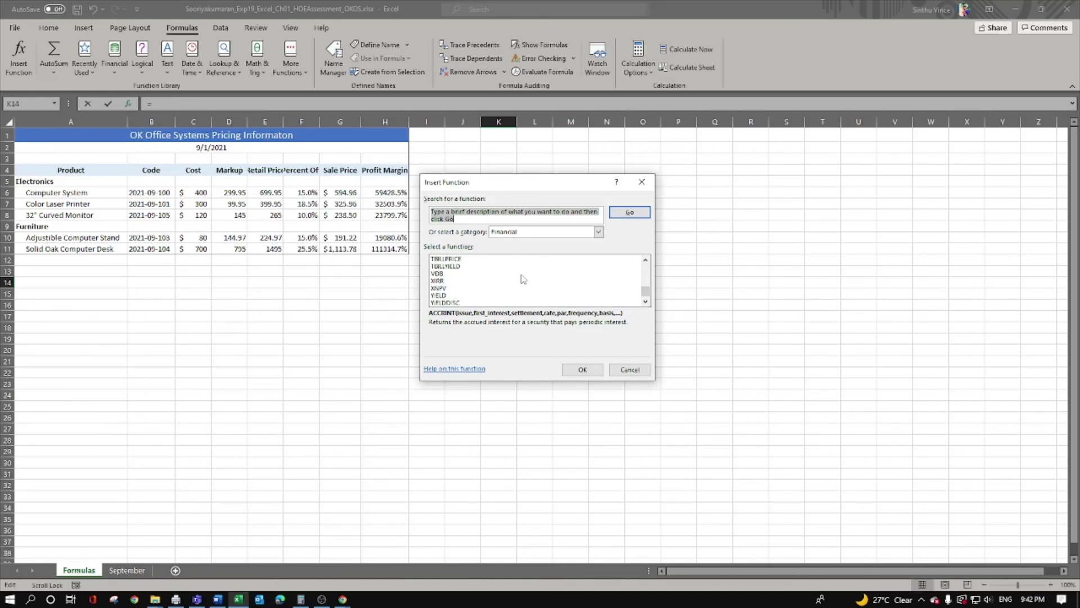
scroll(523, 279, "down", 1)
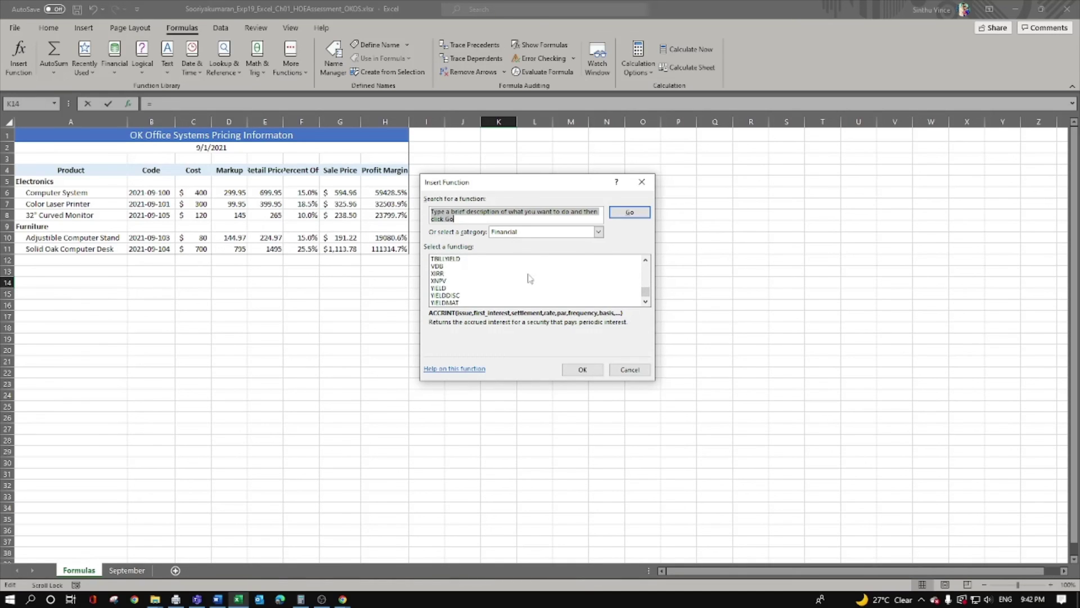
left_click(642, 181)
left_click(91, 72)
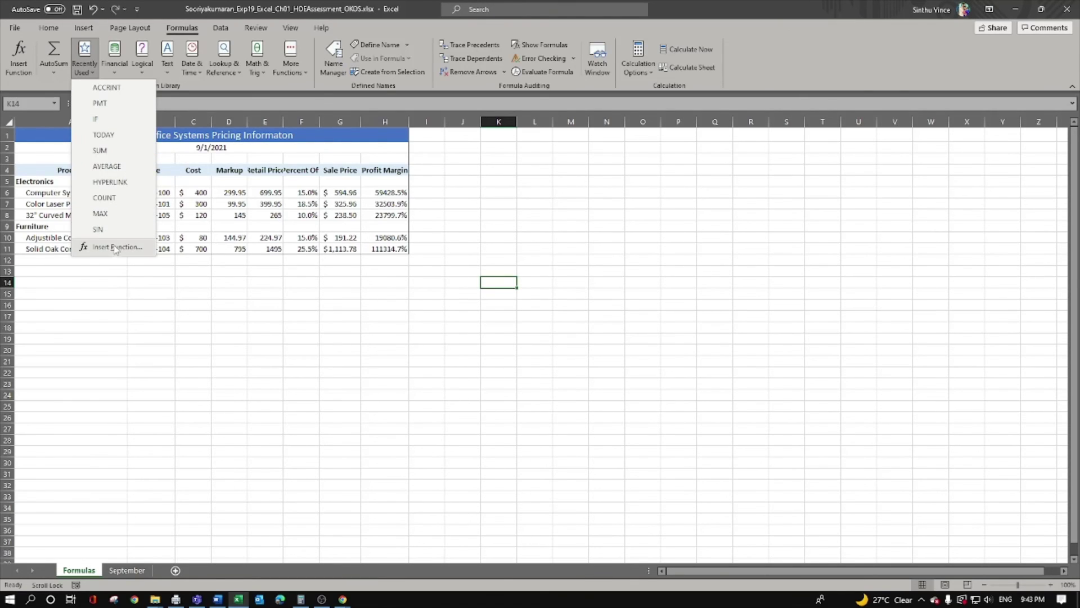
left_click(115, 66)
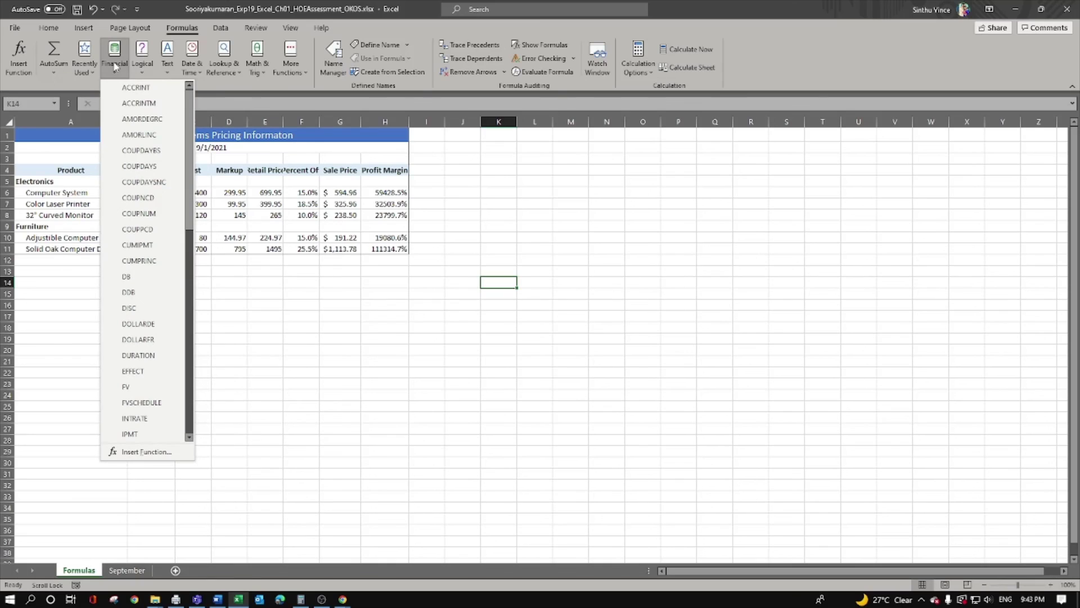
scroll(138, 164, "down", 4)
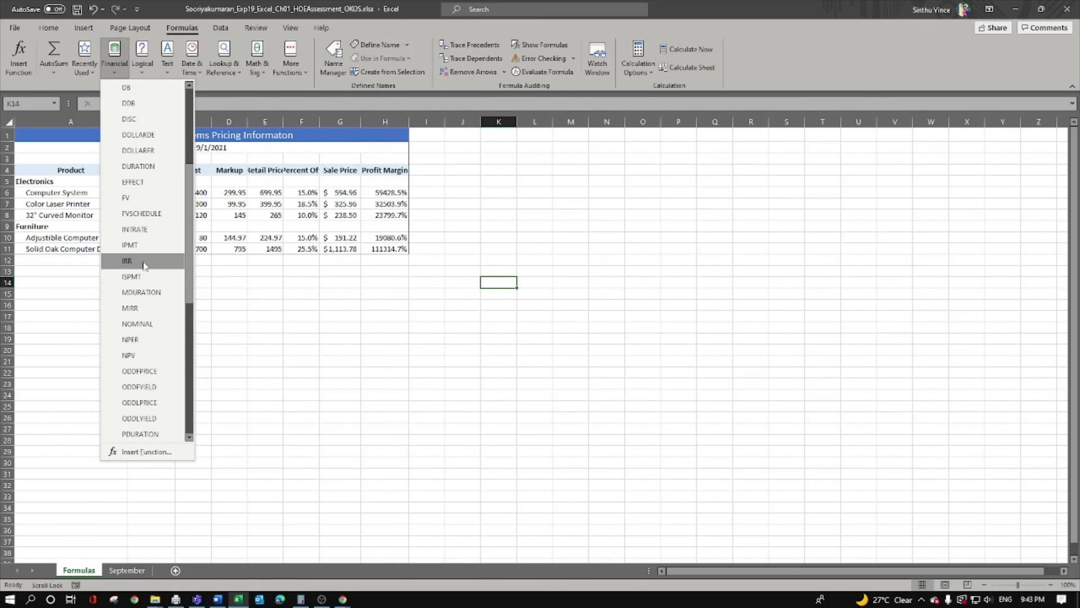
left_click(144, 63)
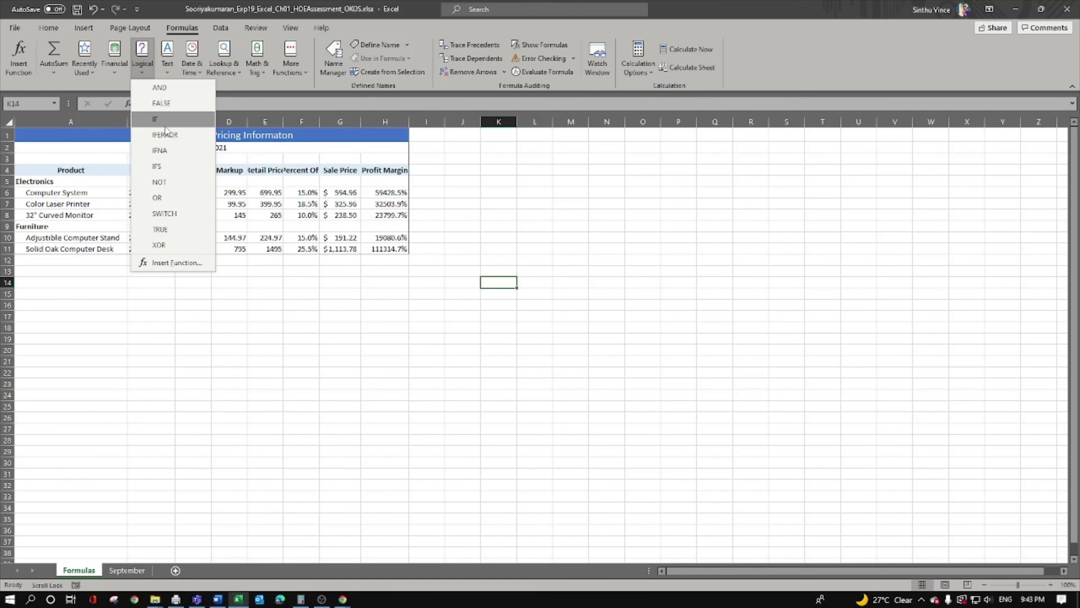
left_click(165, 65)
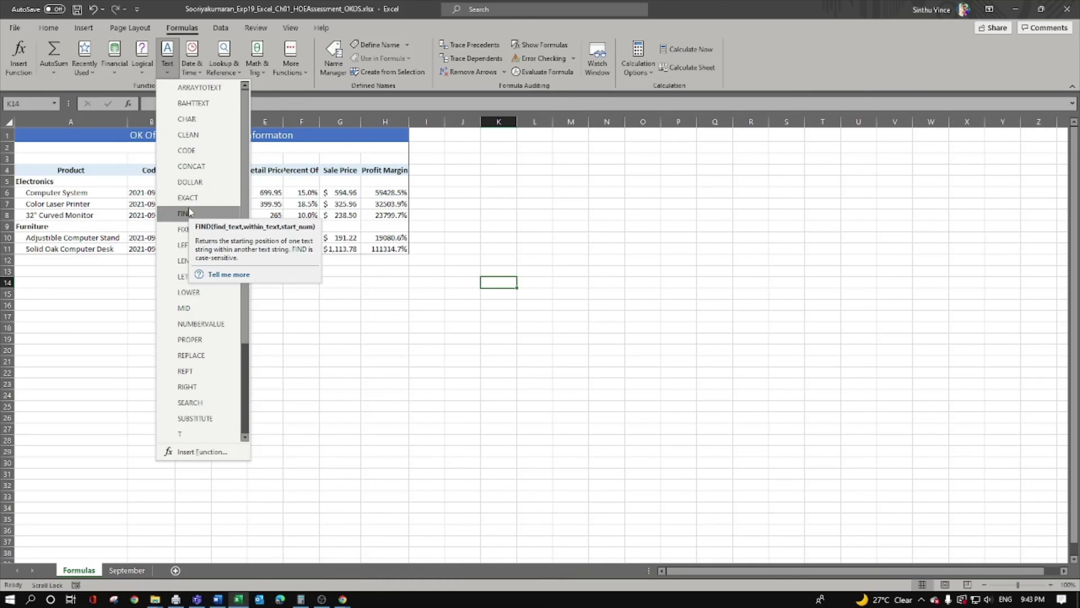
left_click(191, 77)
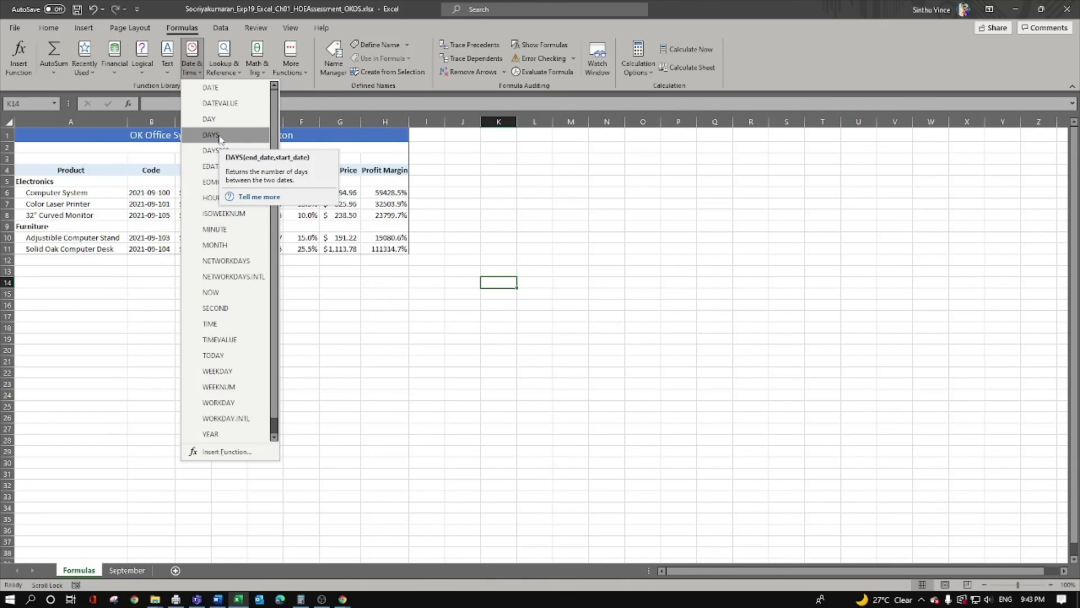
left_click(217, 70)
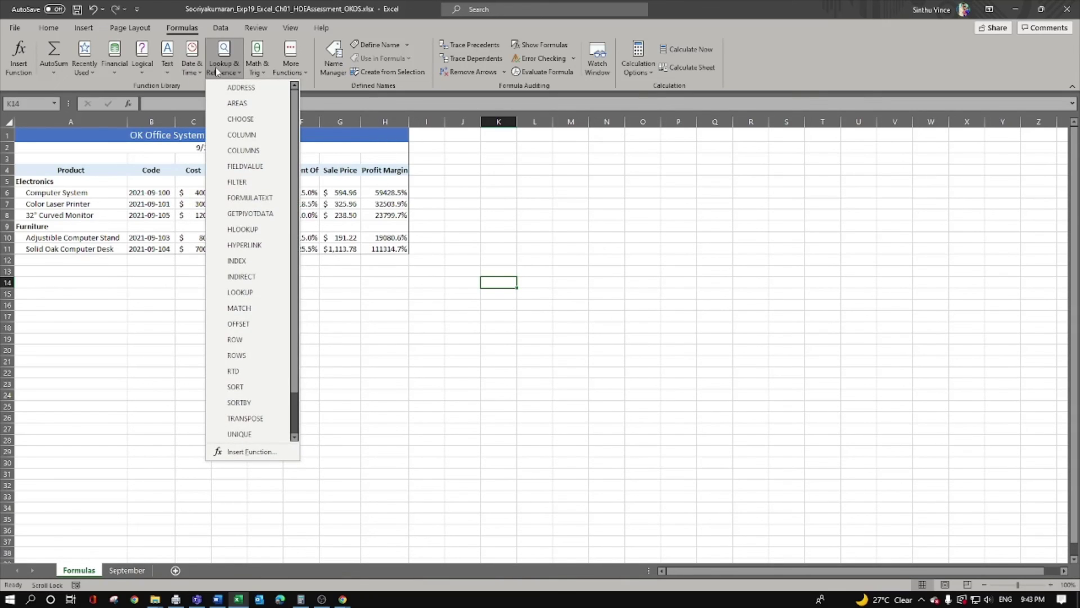
left_click(260, 65)
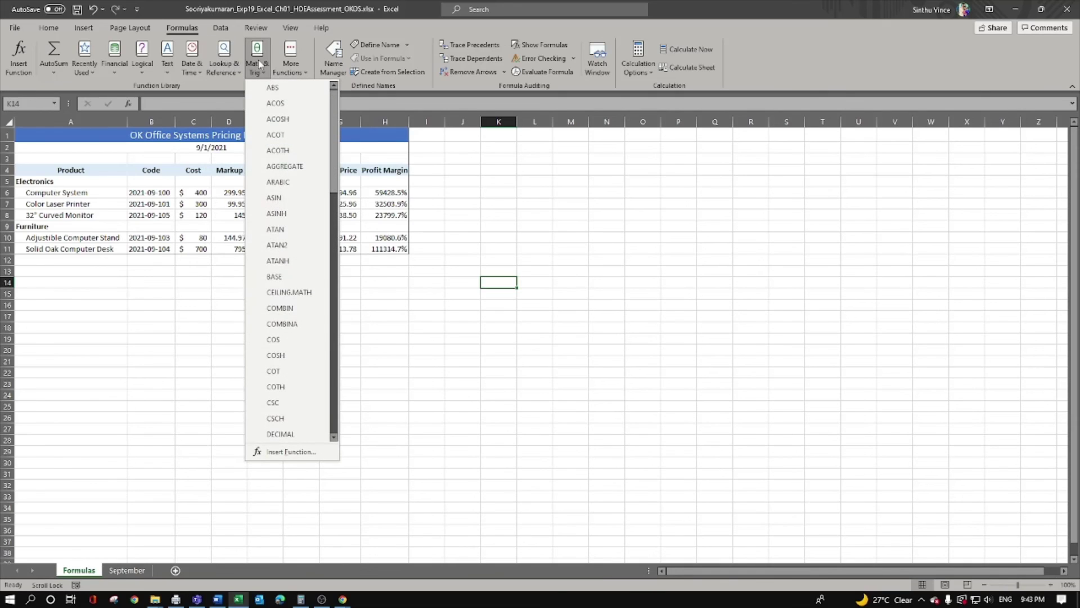
scroll(276, 231, "down", 3)
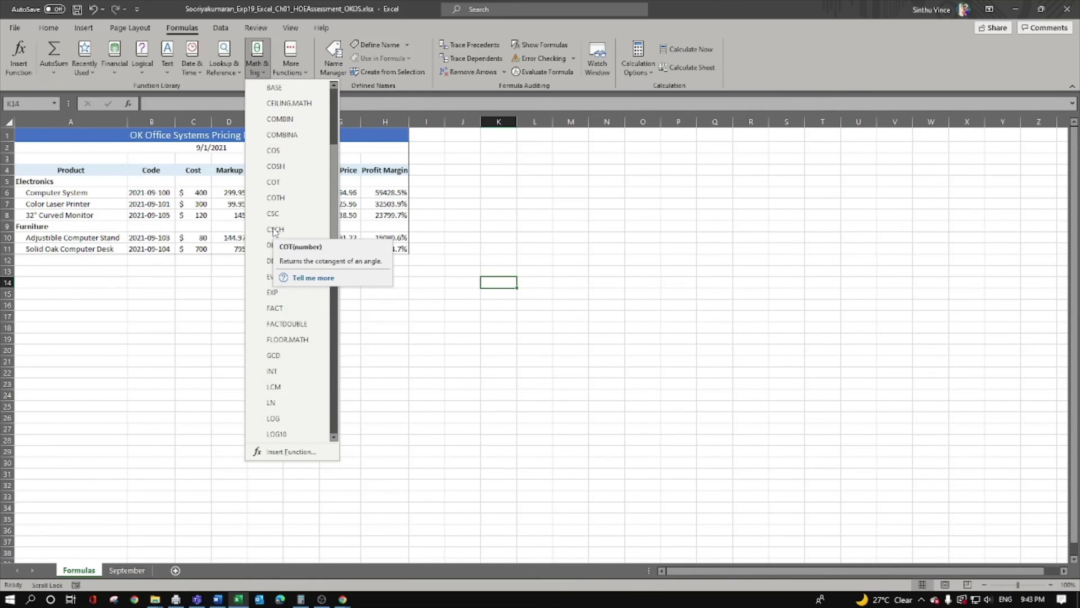
left_click(292, 72)
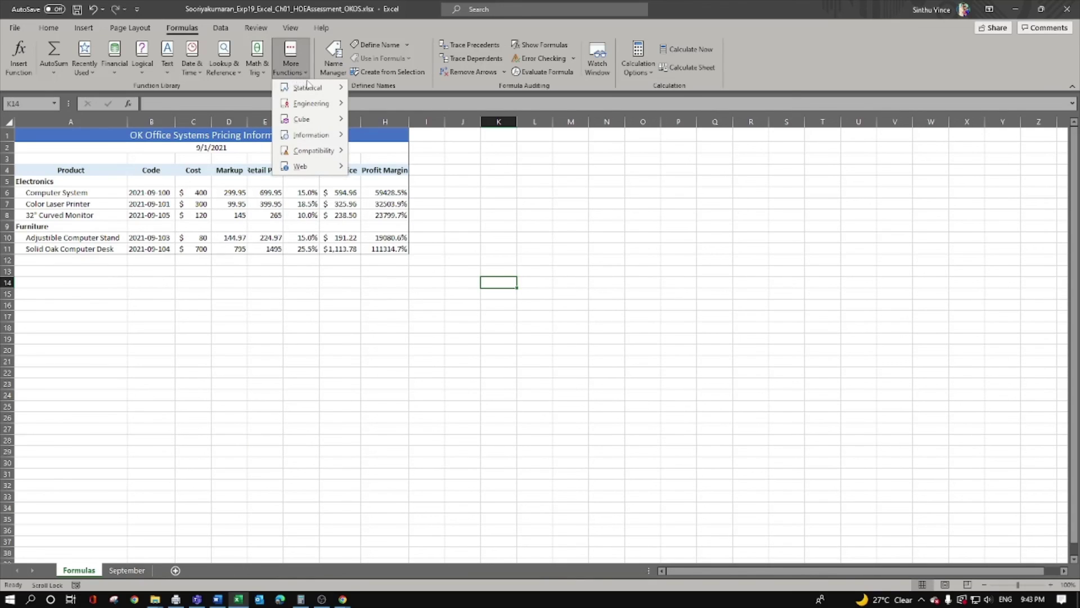
left_click(312, 303)
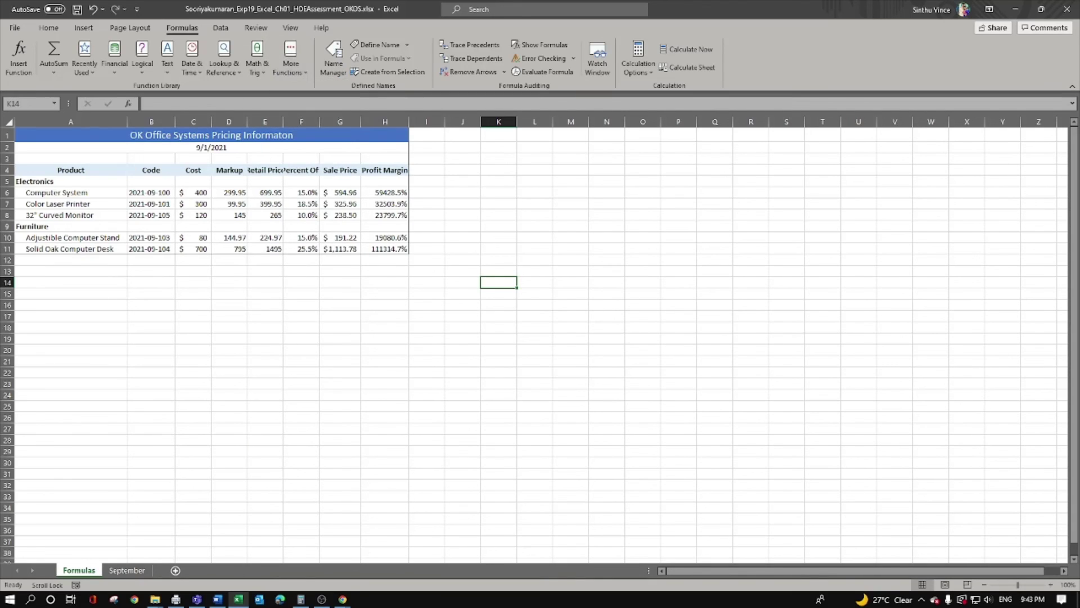